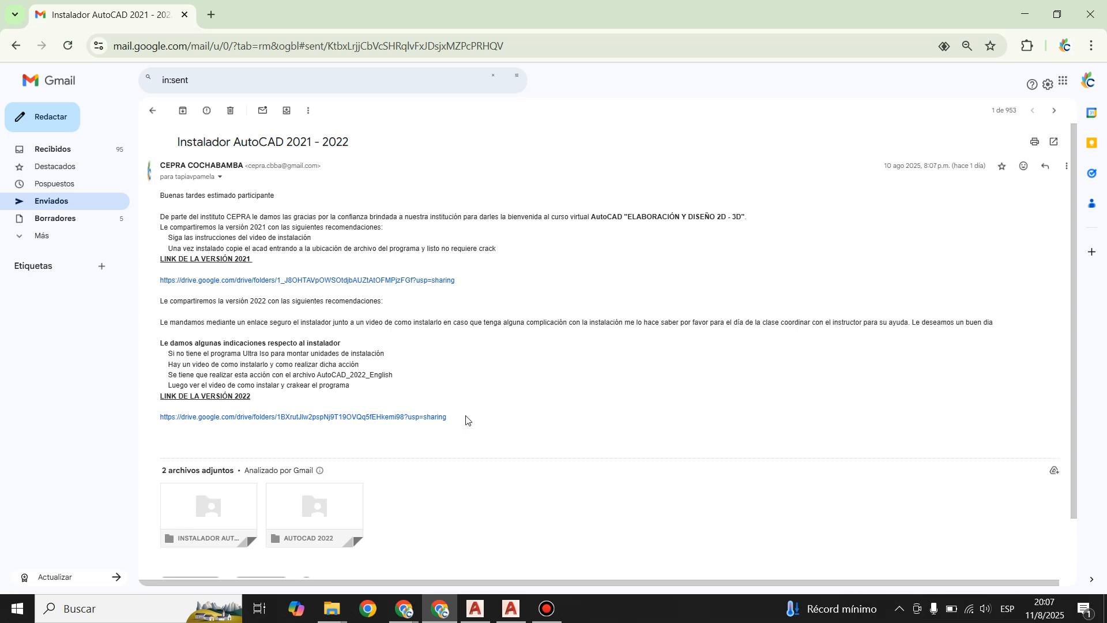
Step: Open the shared AutoCAD 2021 and AutoCAD 2022 Drive folders from the e-mail links and review the files in each
left_click(271, 282)
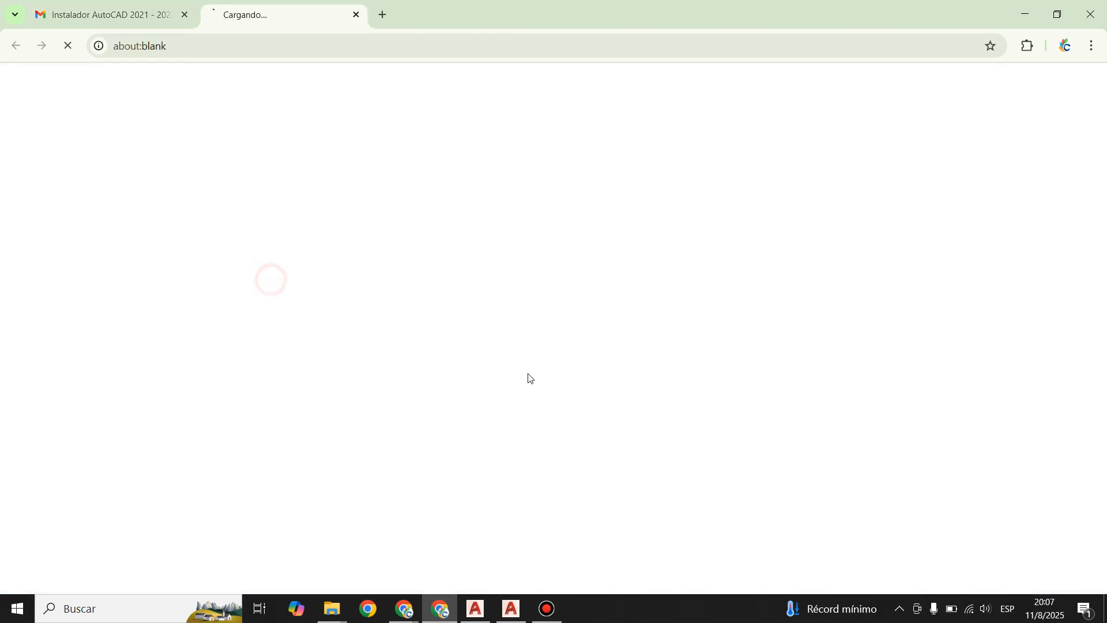
left_click(110, 5)
left_click(281, 419)
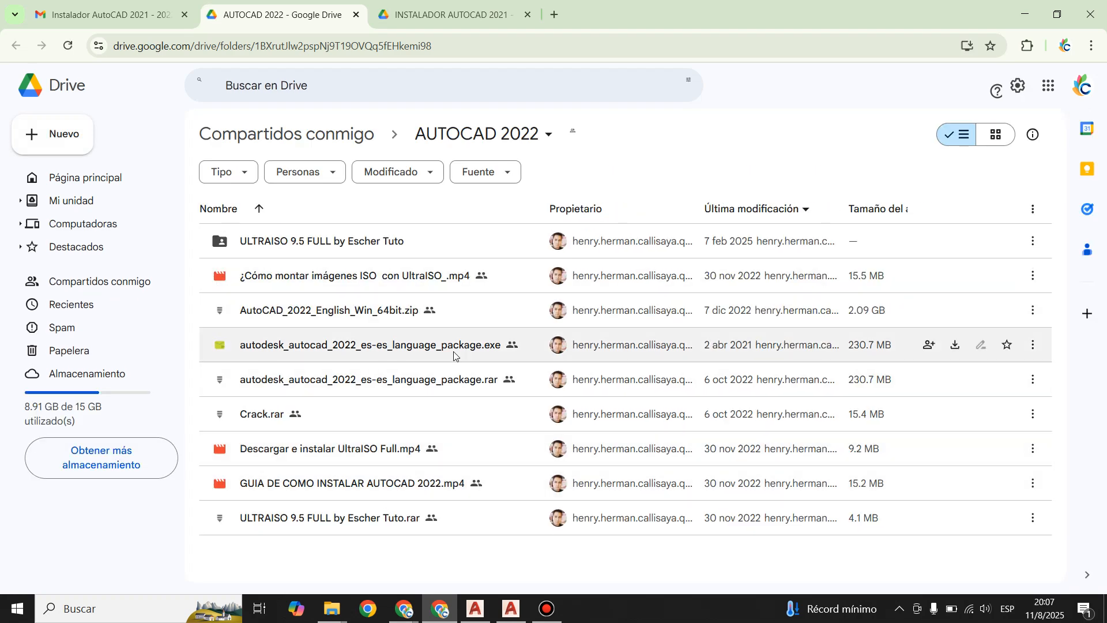
left_click(439, 15)
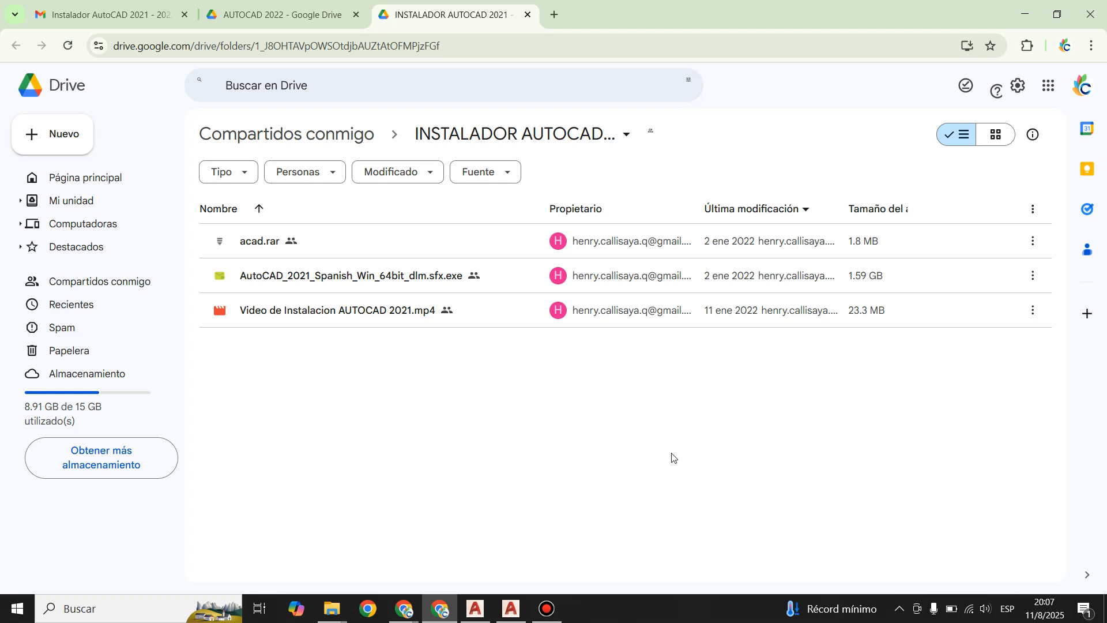
left_click(330, 20)
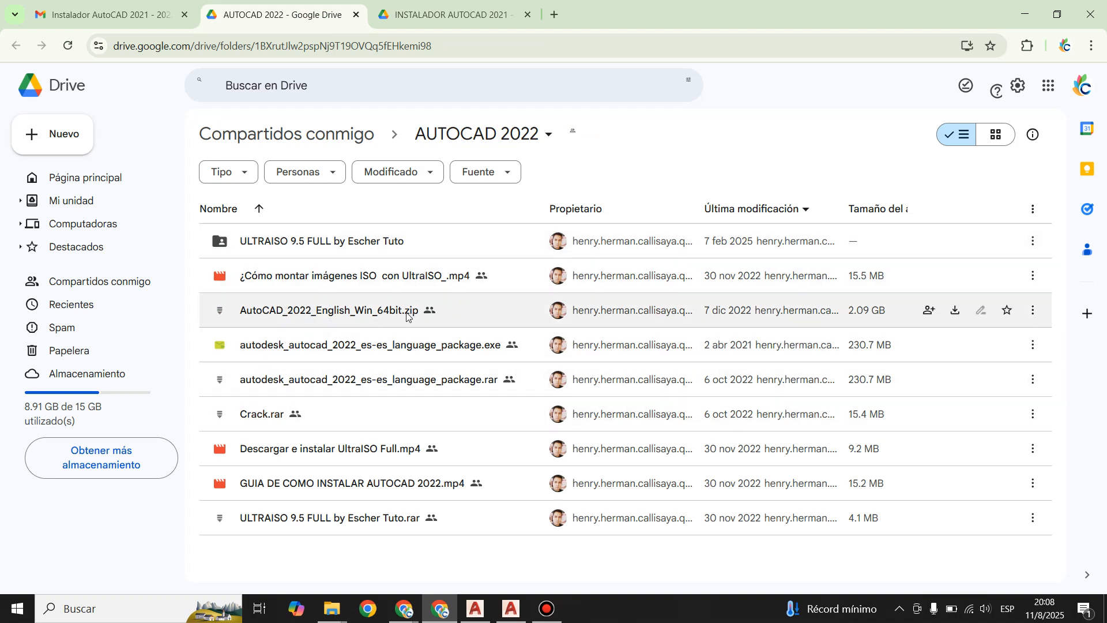
right_click(308, 316)
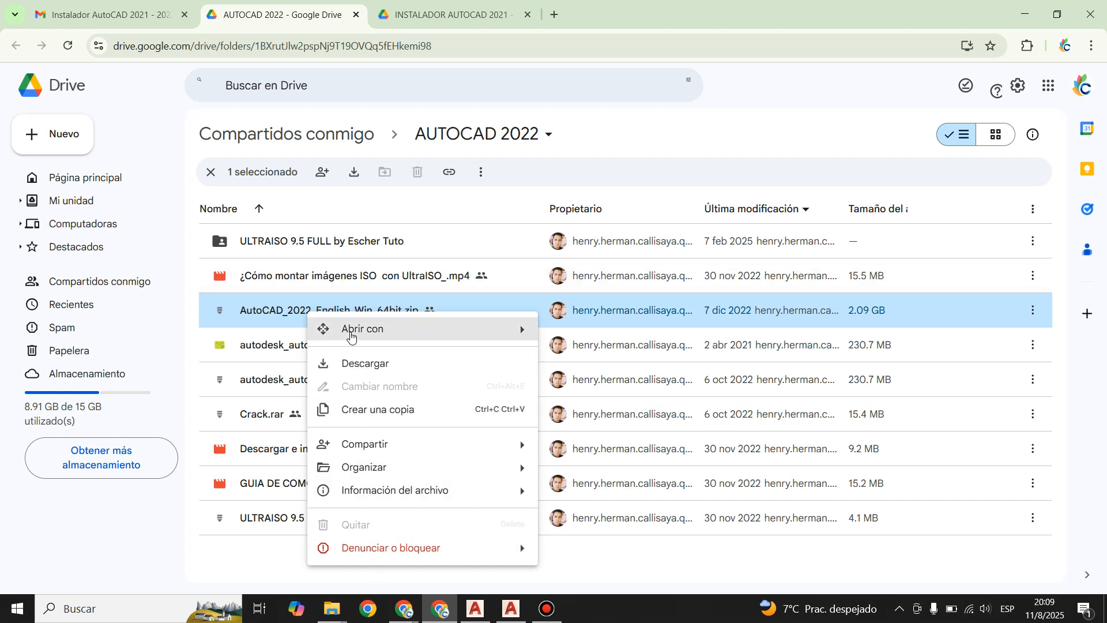
left_click(359, 363)
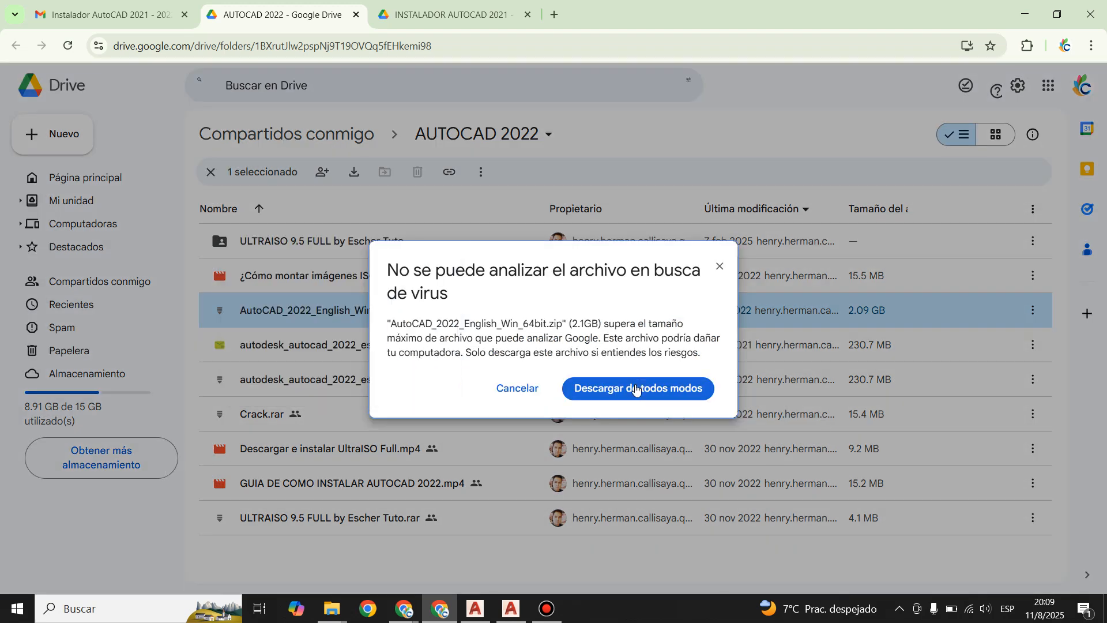
left_click(636, 390)
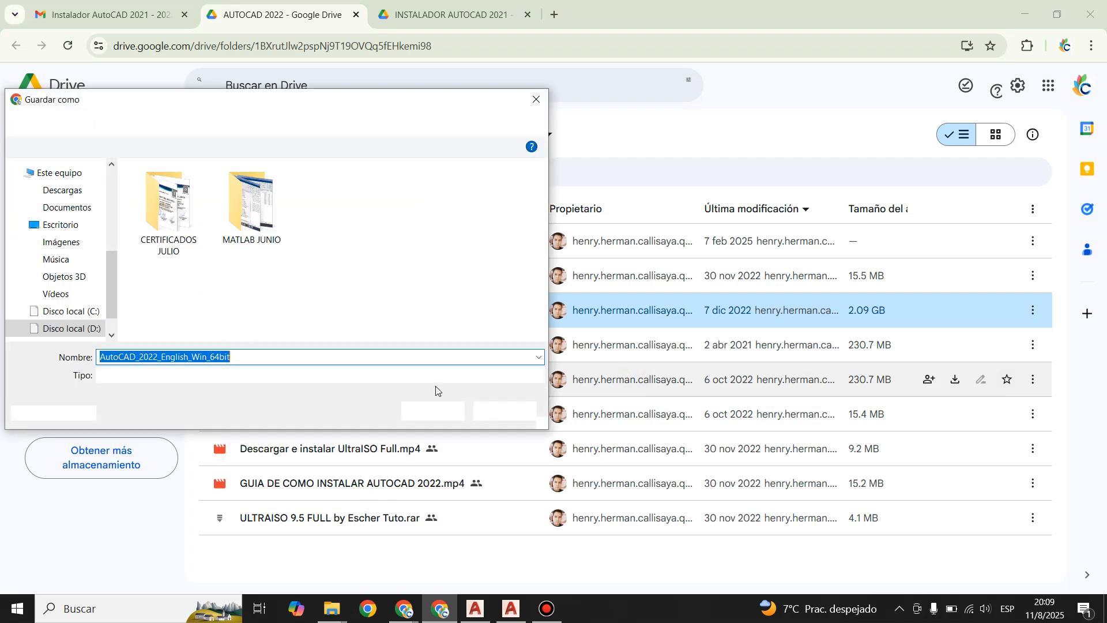
left_click(531, 98)
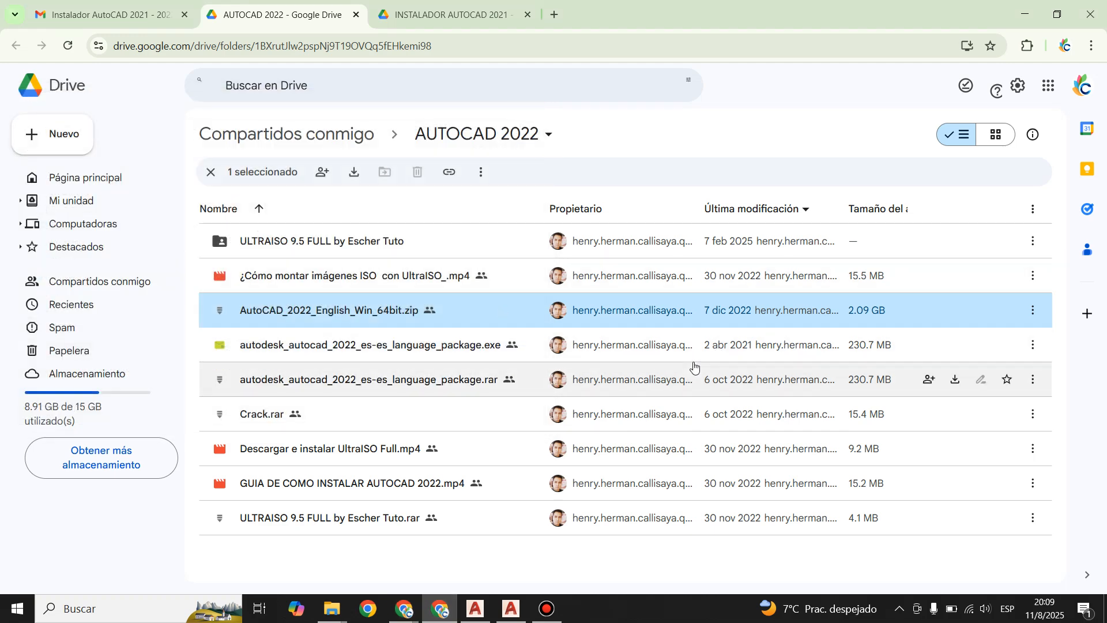
Step: Open Chrome's download settings to check the save location and the option to ask before downloading
mouse_move(694, 367)
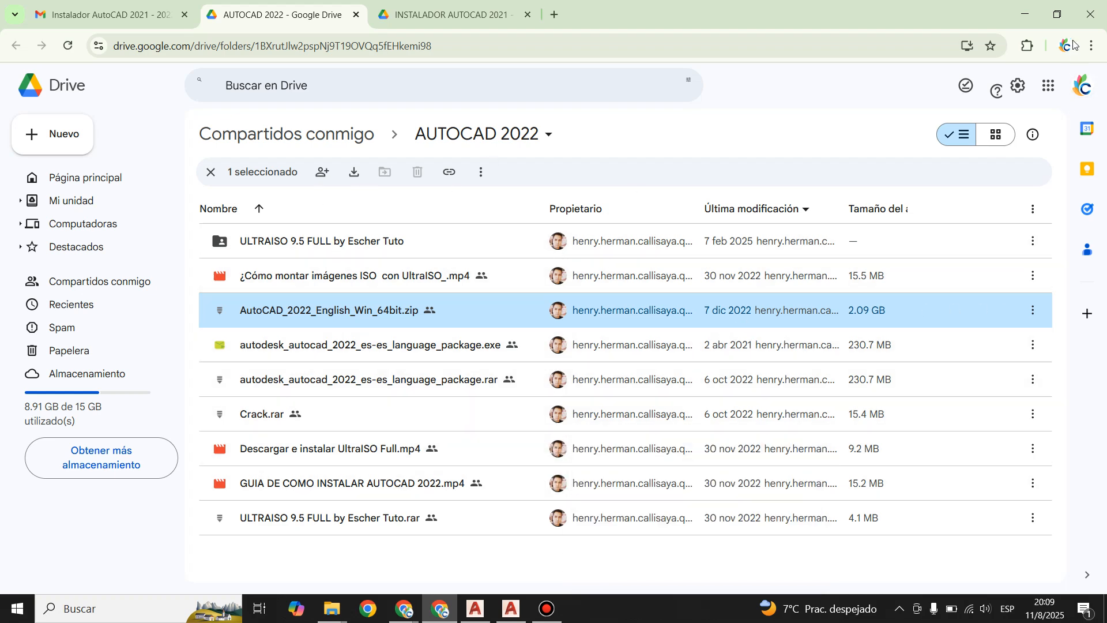
left_click(1092, 46)
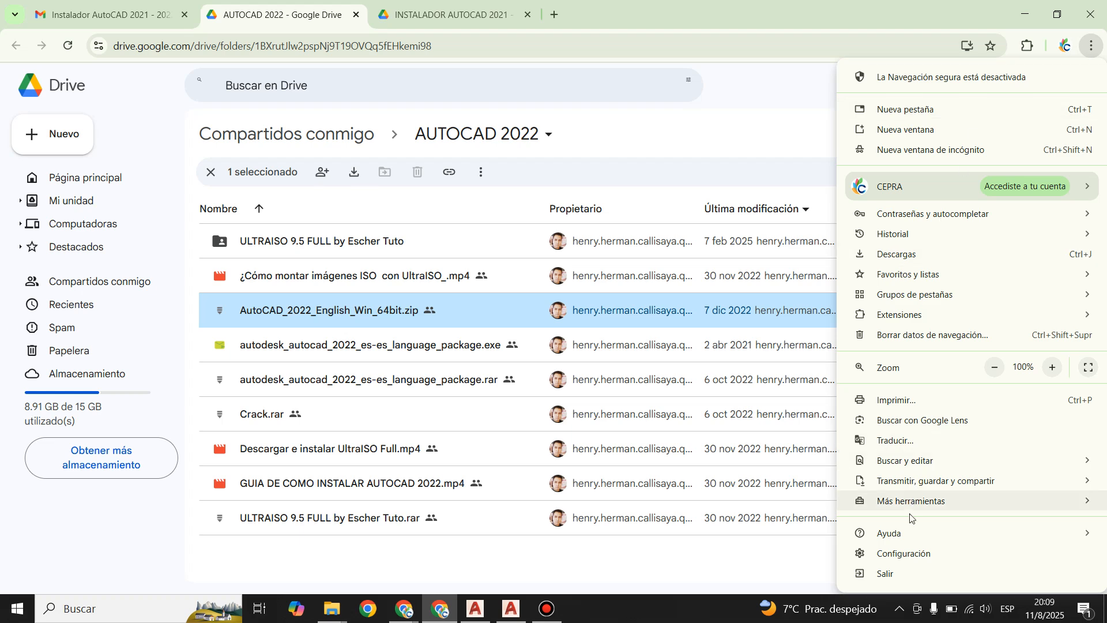
left_click(897, 551)
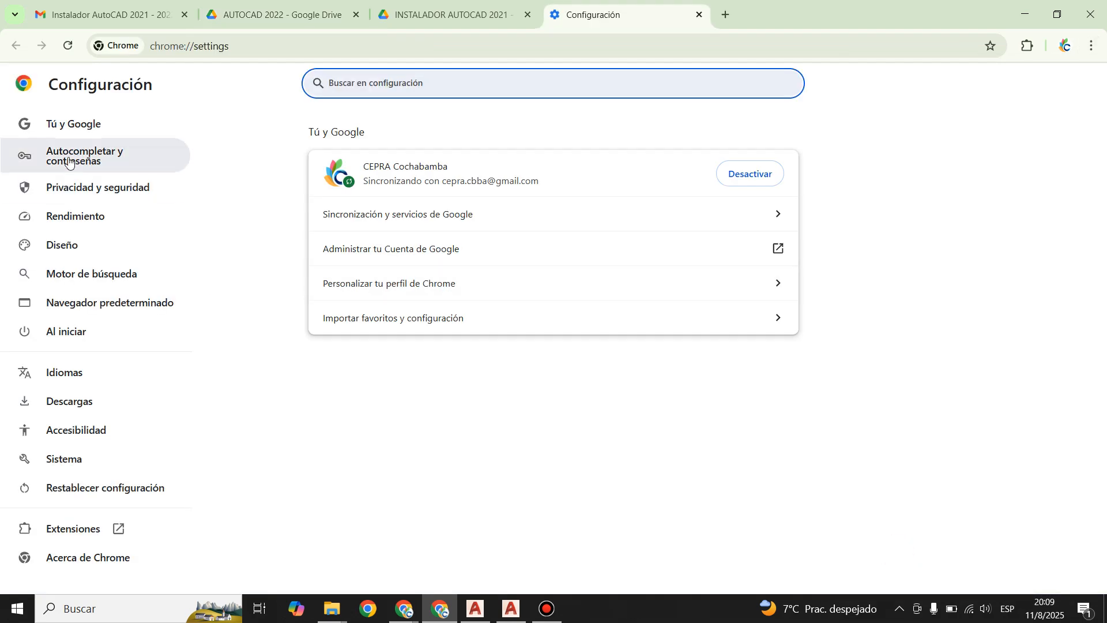
left_click(48, 407)
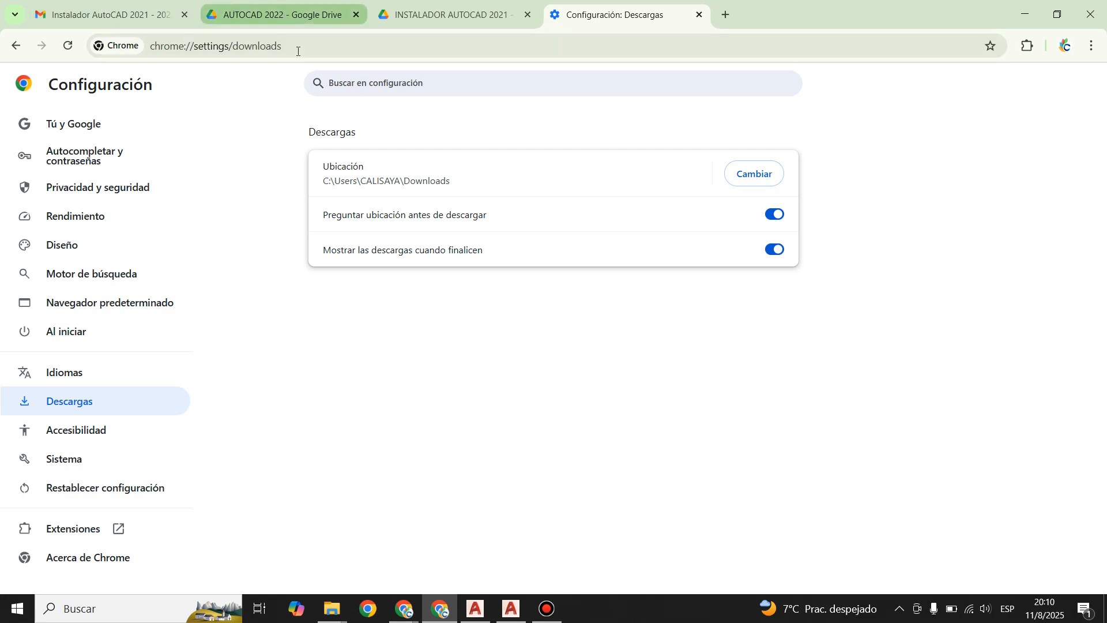
Step: Switch to File Explorer and view the local AUTOCAD 2022 folder, ending in the INSTALADOR AUTOCAD 2021 folder
left_click(277, 4)
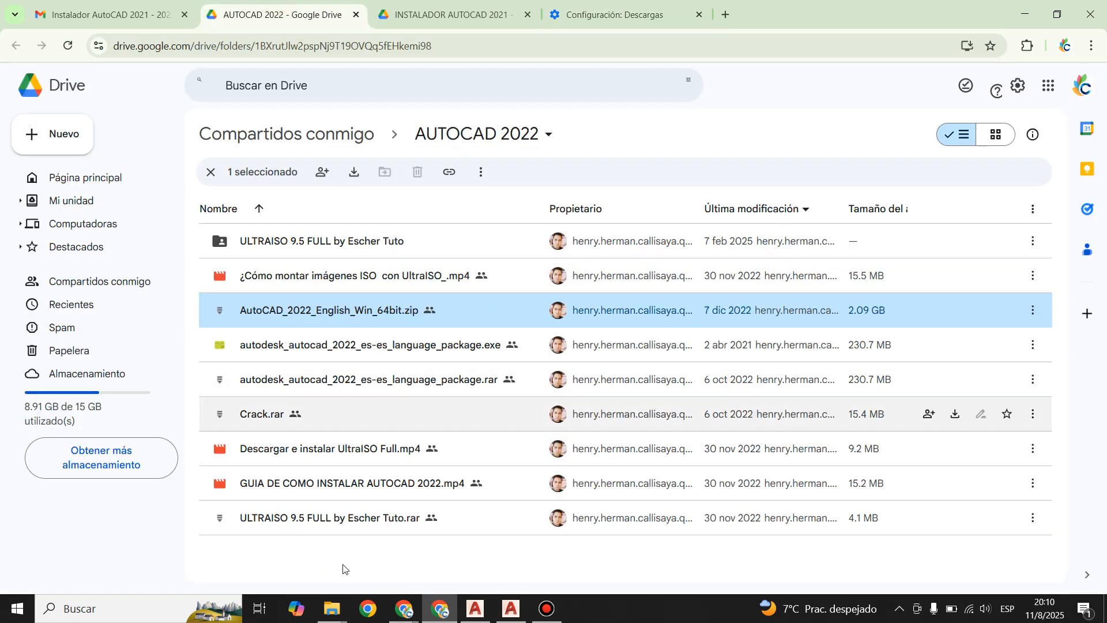
mouse_move(330, 611)
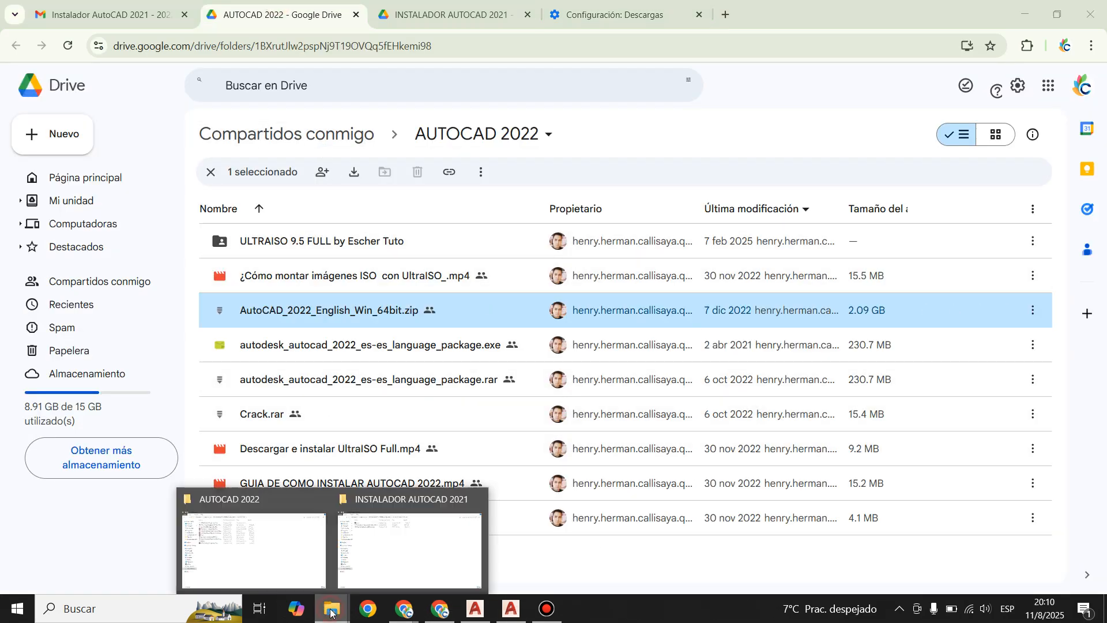
left_click(265, 562)
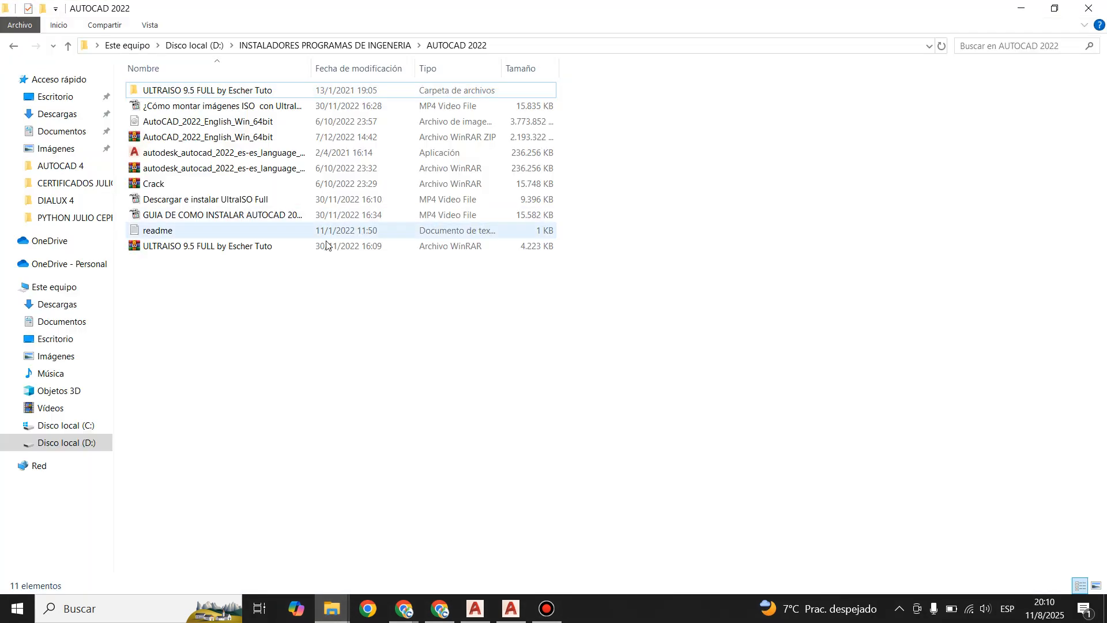
mouse_move(332, 609)
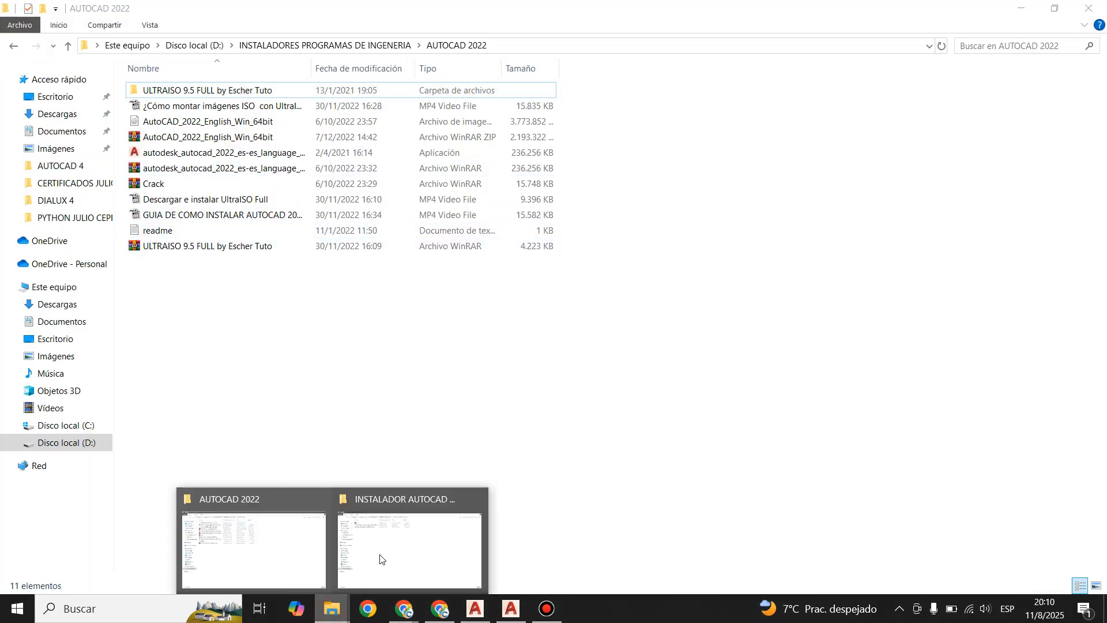
left_click(380, 548)
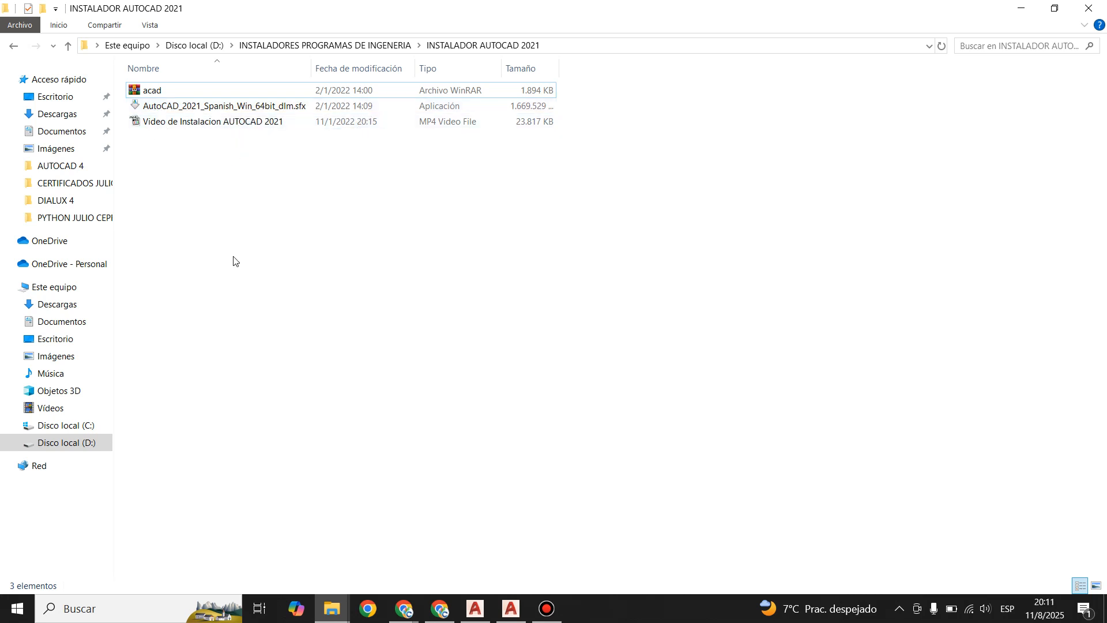
Step: Run AutoCAD_2021_Spanish_Win_64bit_dlm.sfx and extract the installation files to C:\Autodesk\
left_click(154, 106)
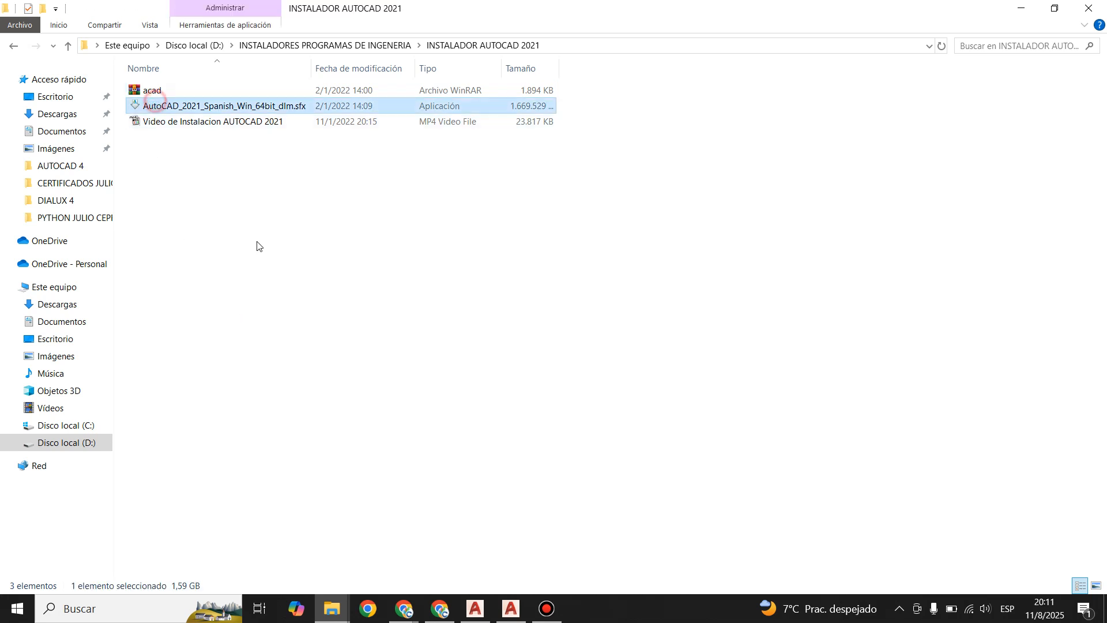
double_click(187, 106)
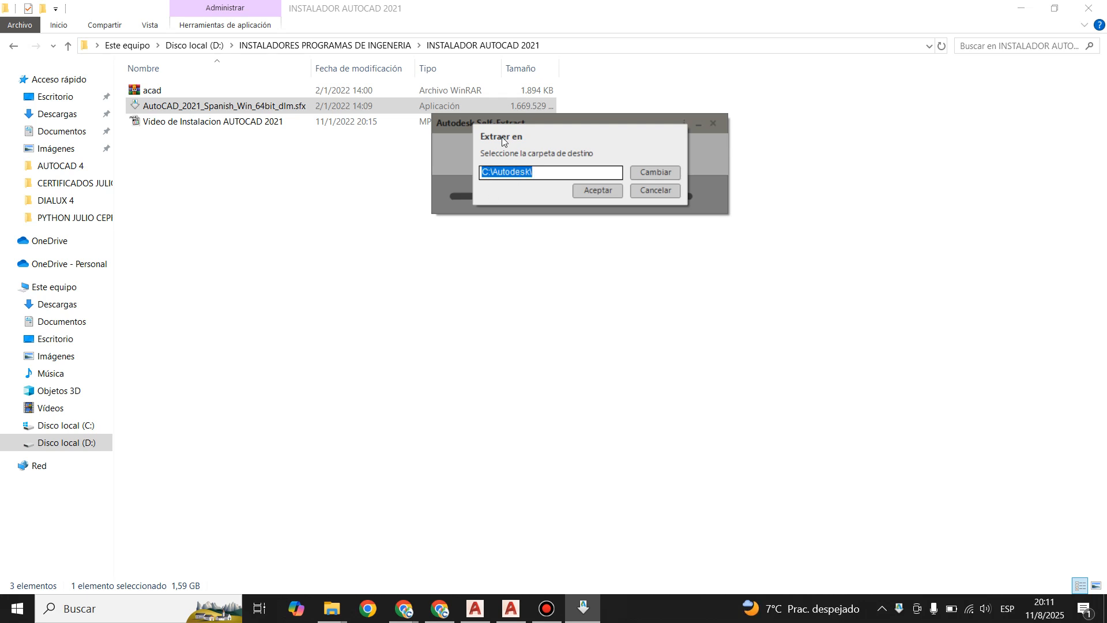
left_click(655, 172)
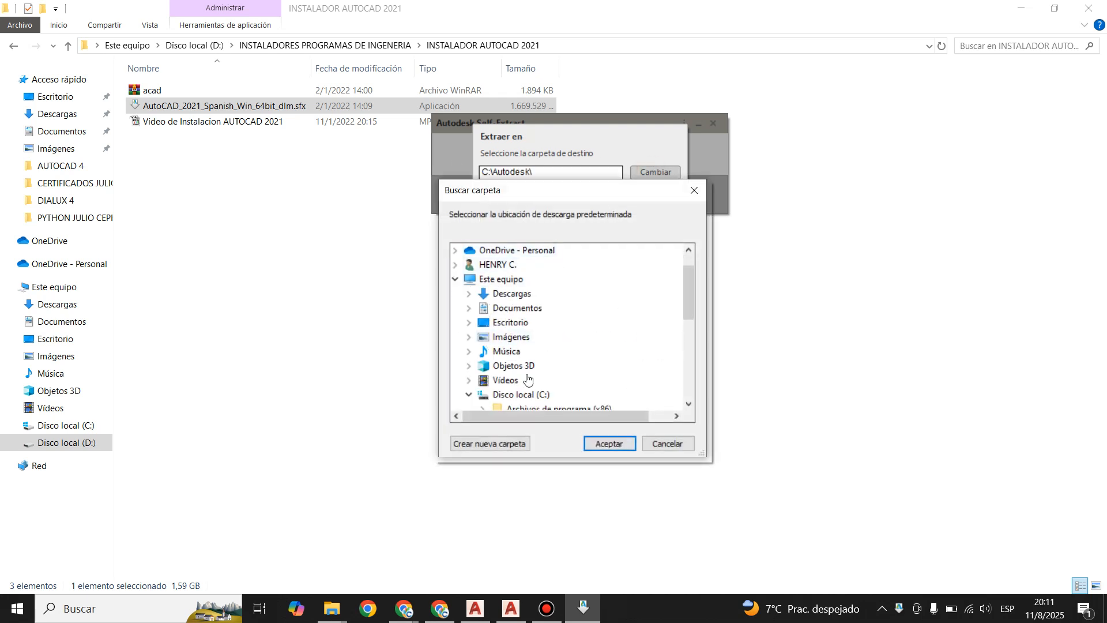
left_click(692, 191)
left_click(594, 190)
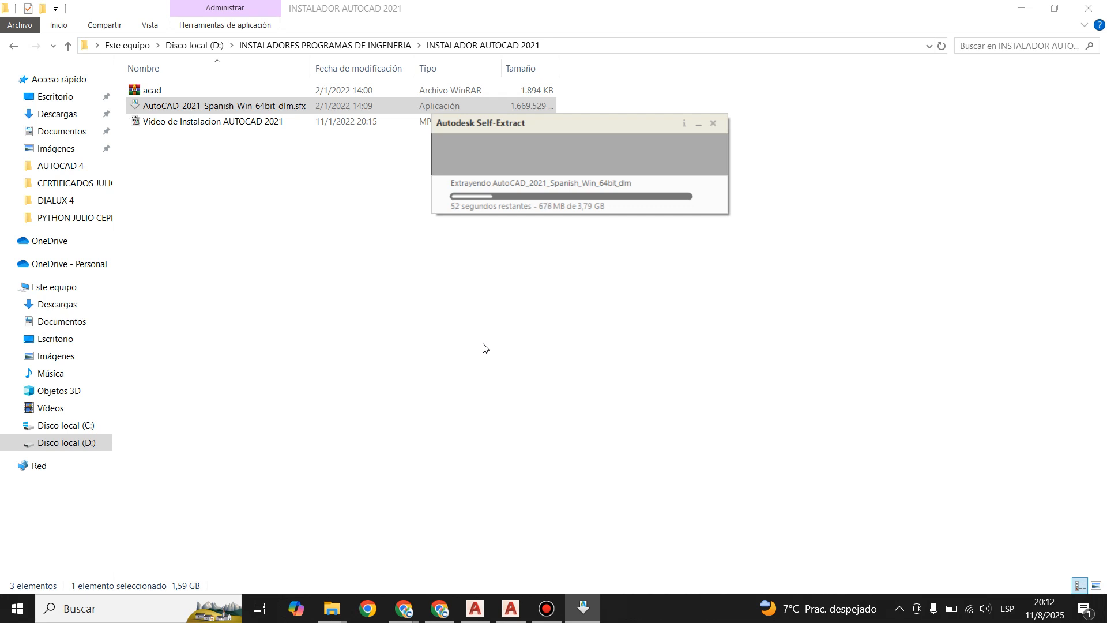
left_click(167, 90)
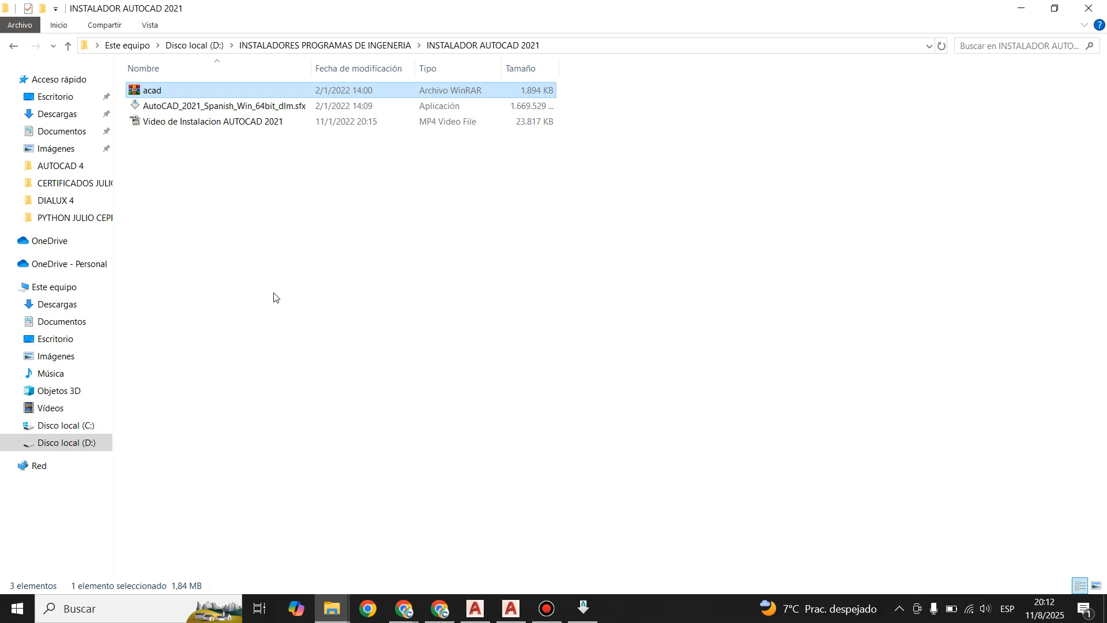
double_click(157, 87)
right_click(158, 88)
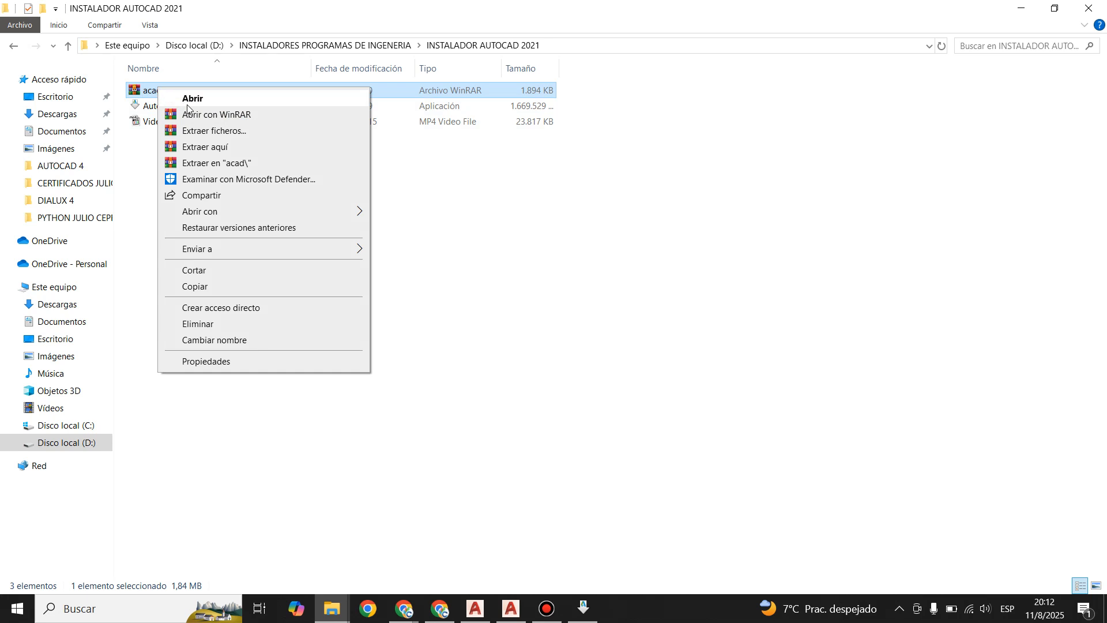
left_click(547, 251)
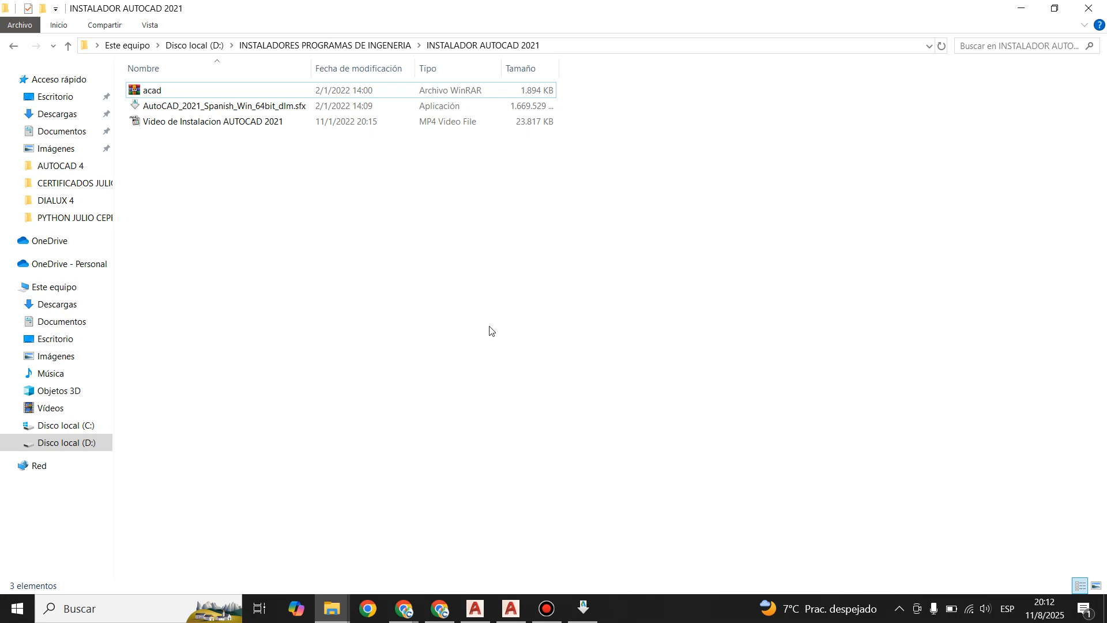
left_click(182, 122)
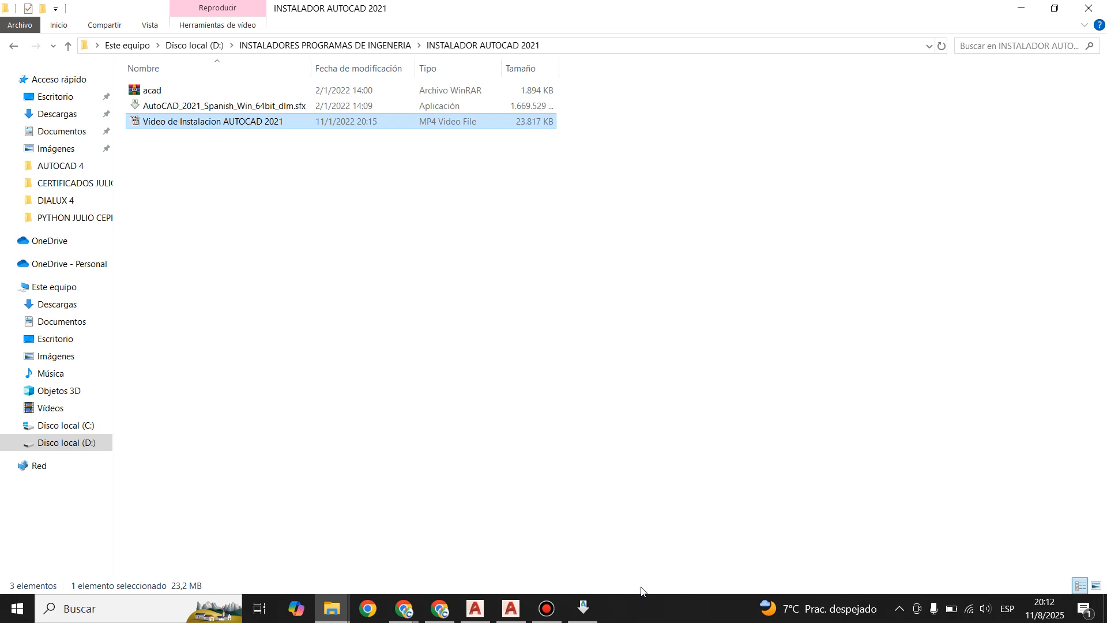
Step: Exit the AutoCAD 2021 installer and confirm cancelling the installation
left_click(584, 606)
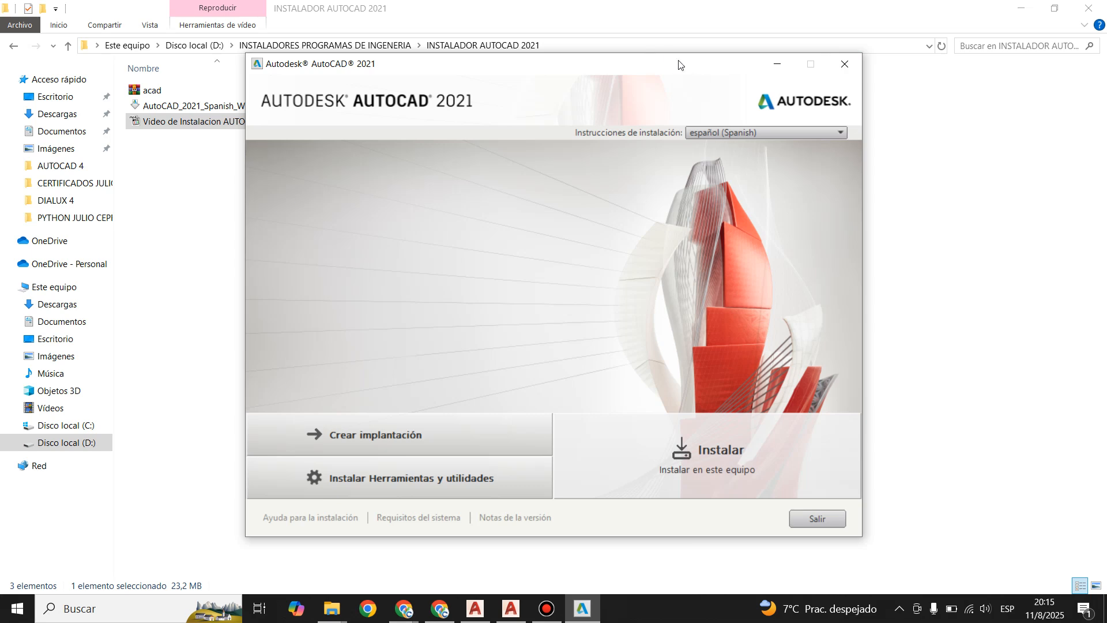
left_click(844, 70)
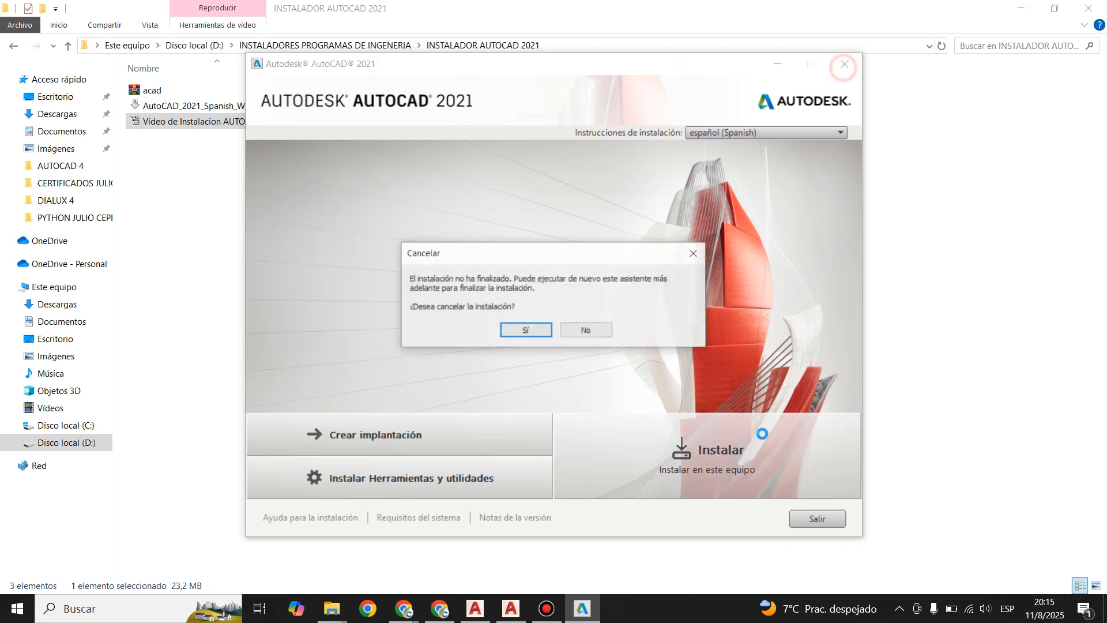
left_click(587, 331)
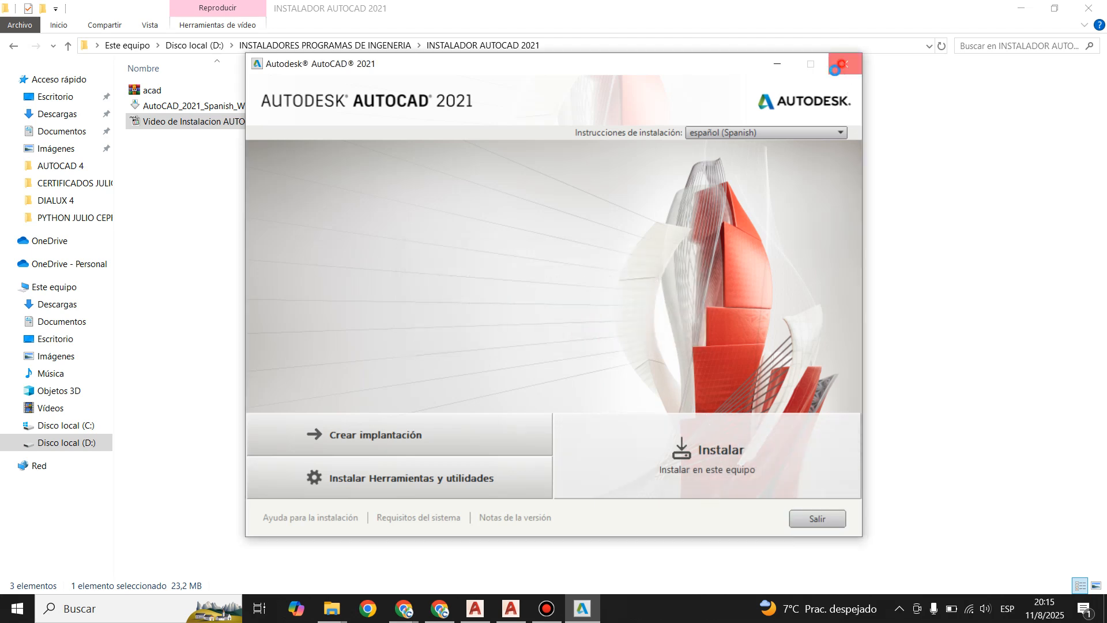
left_click(844, 64)
left_click(517, 337)
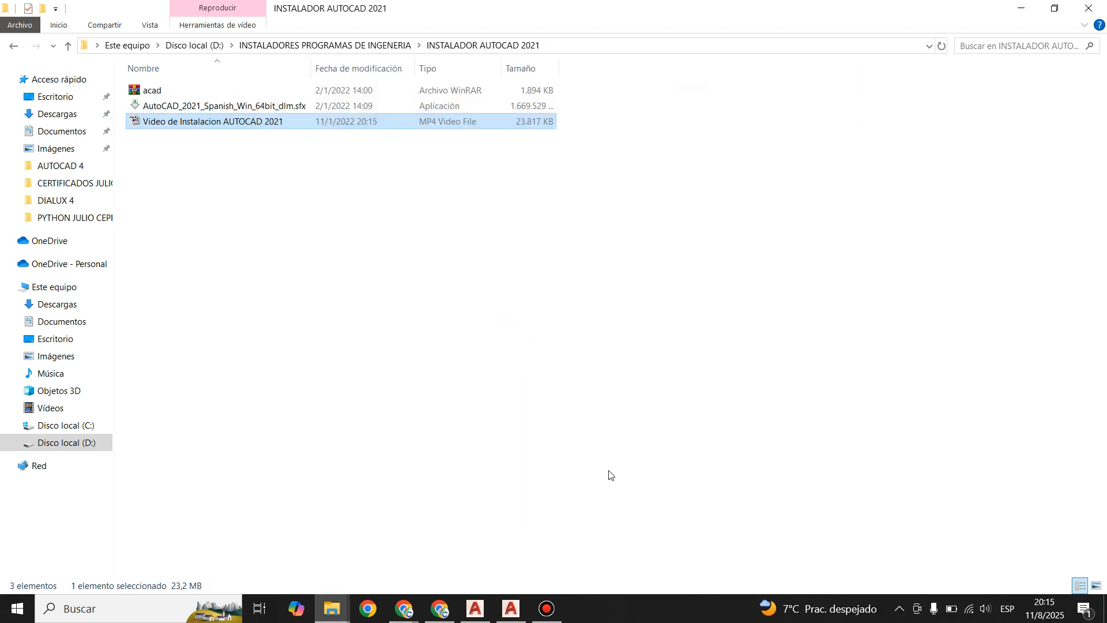
Step: Compare the local AUTOCAD 2022 folder with the shared AUTOCAD 2022 folder in Drive, ending in the local folder
mouse_move(326, 610)
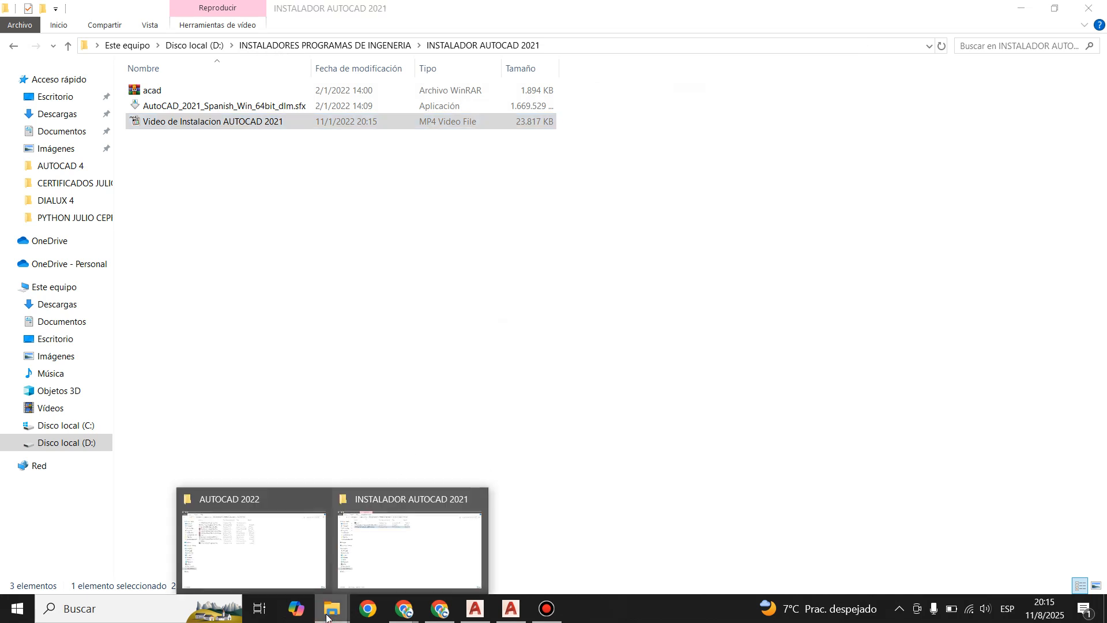
left_click(272, 549)
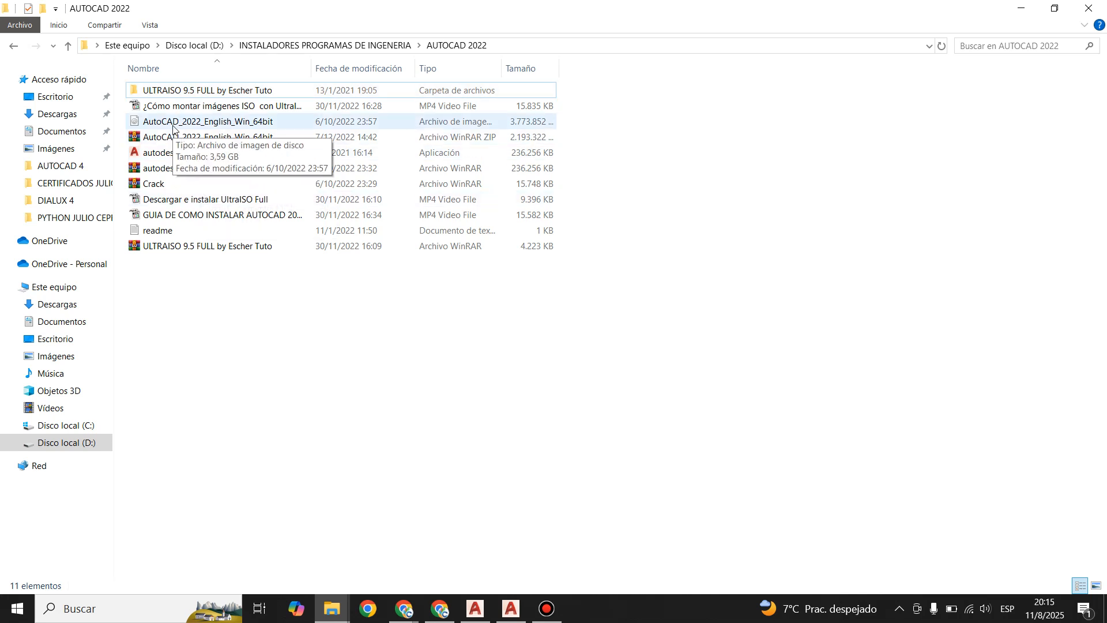
left_click(403, 609)
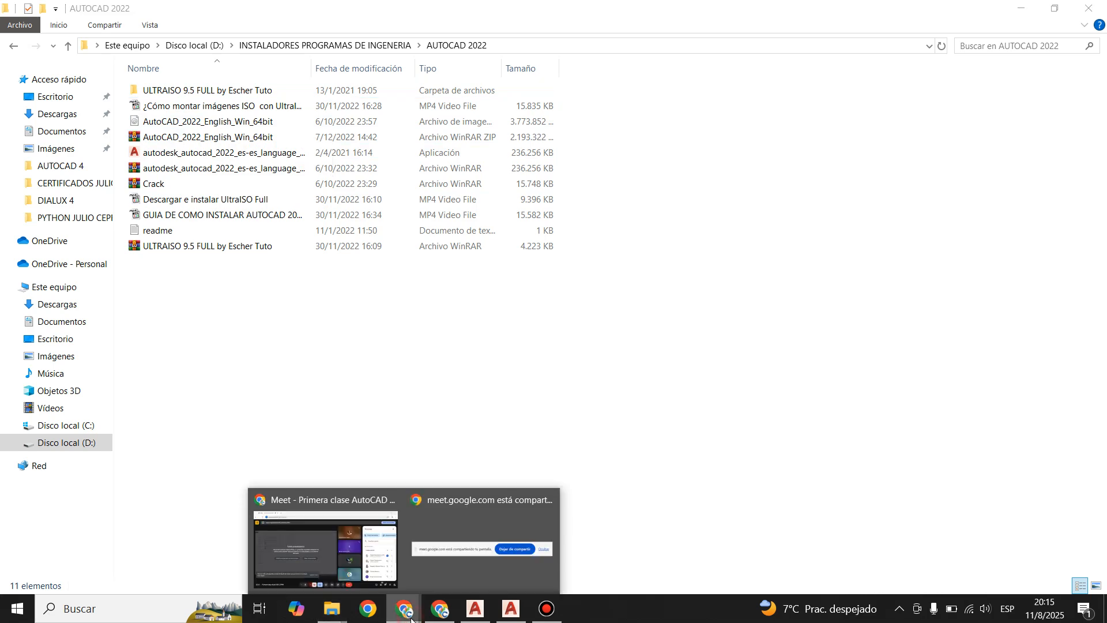
left_click(446, 612)
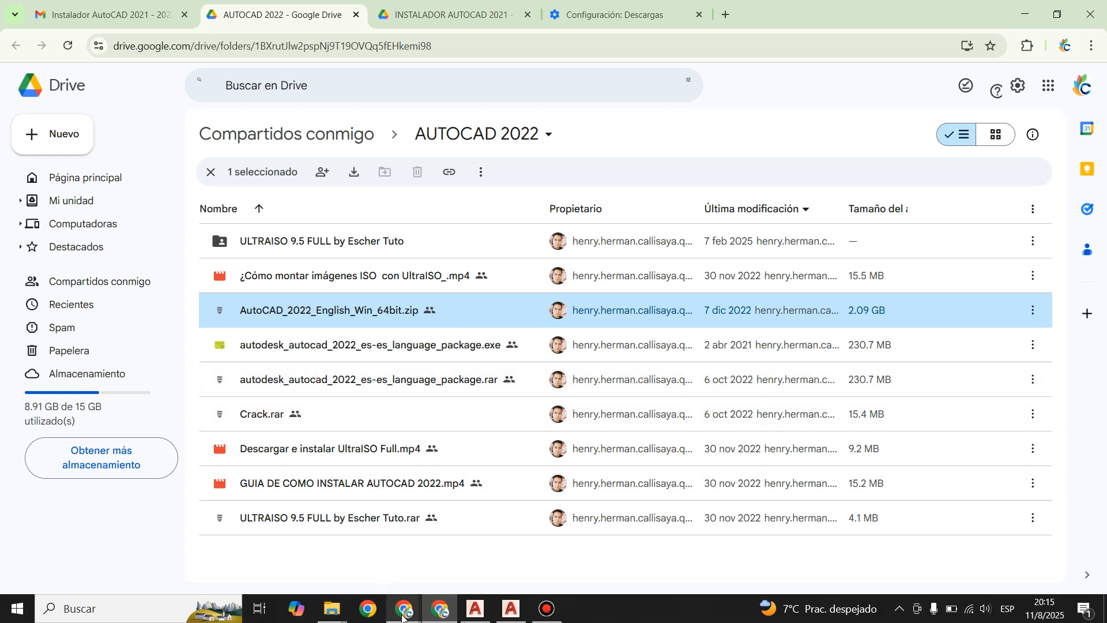
mouse_move(326, 611)
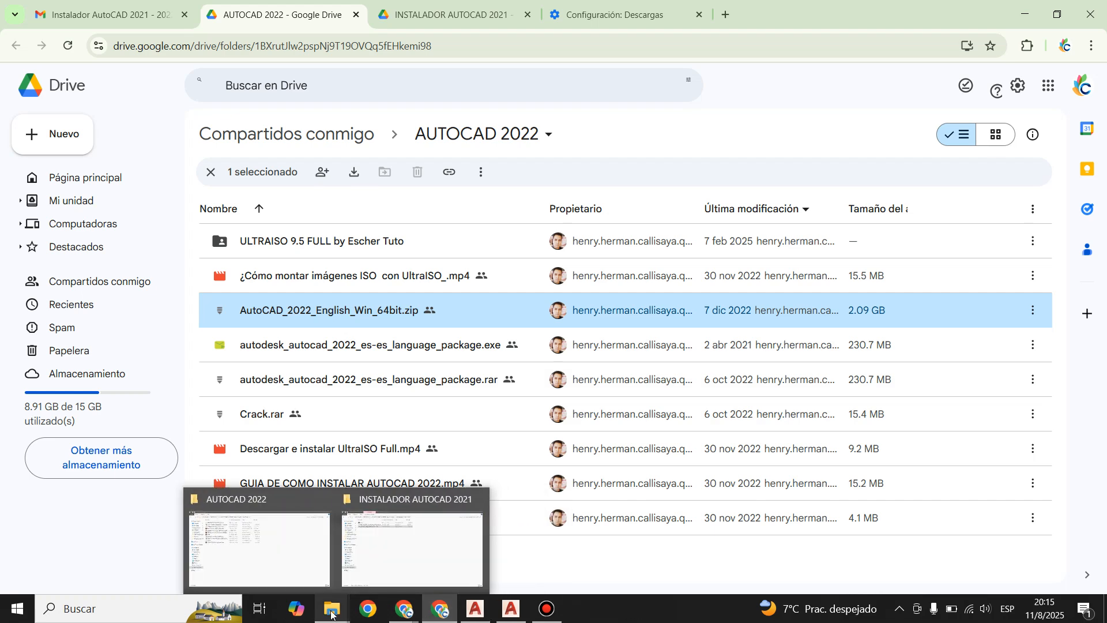
left_click(243, 536)
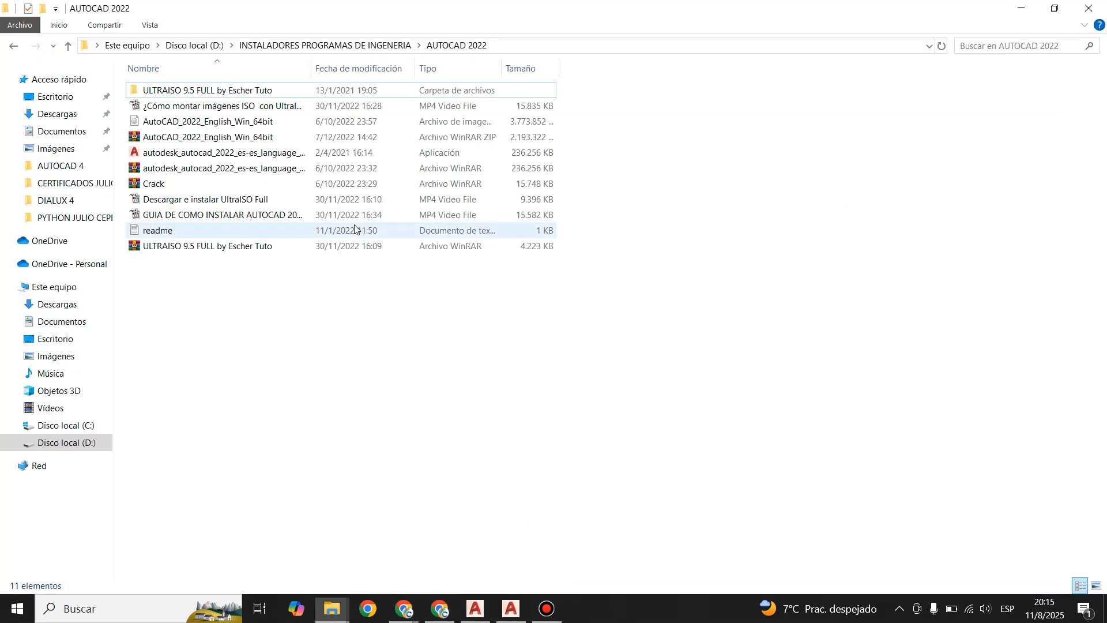
Step: Try to extract the AutoCAD_2022_English_Win_64bit ZIP archive into the AUTOCAD 2022 folder, cancelling the replacement of the existing file
right_click(156, 134)
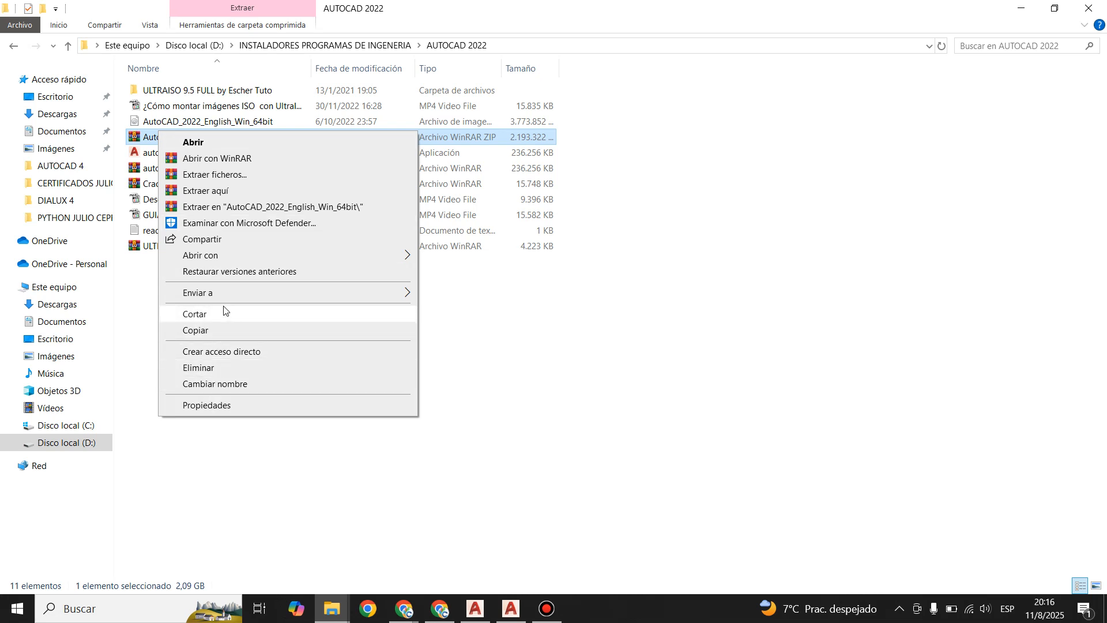
left_click(208, 191)
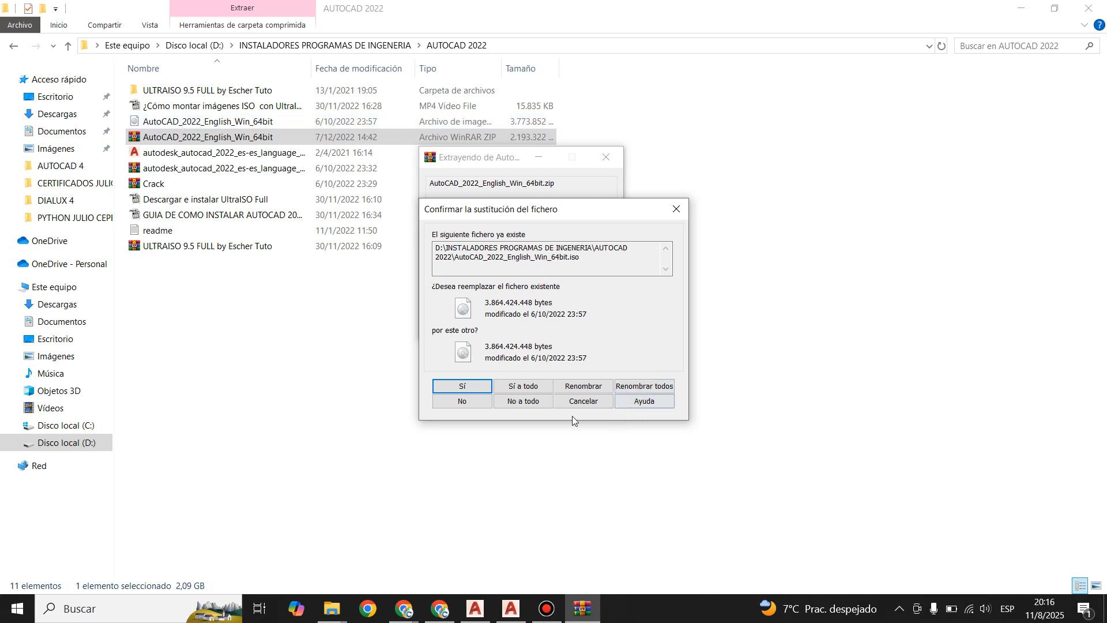
left_click(582, 403)
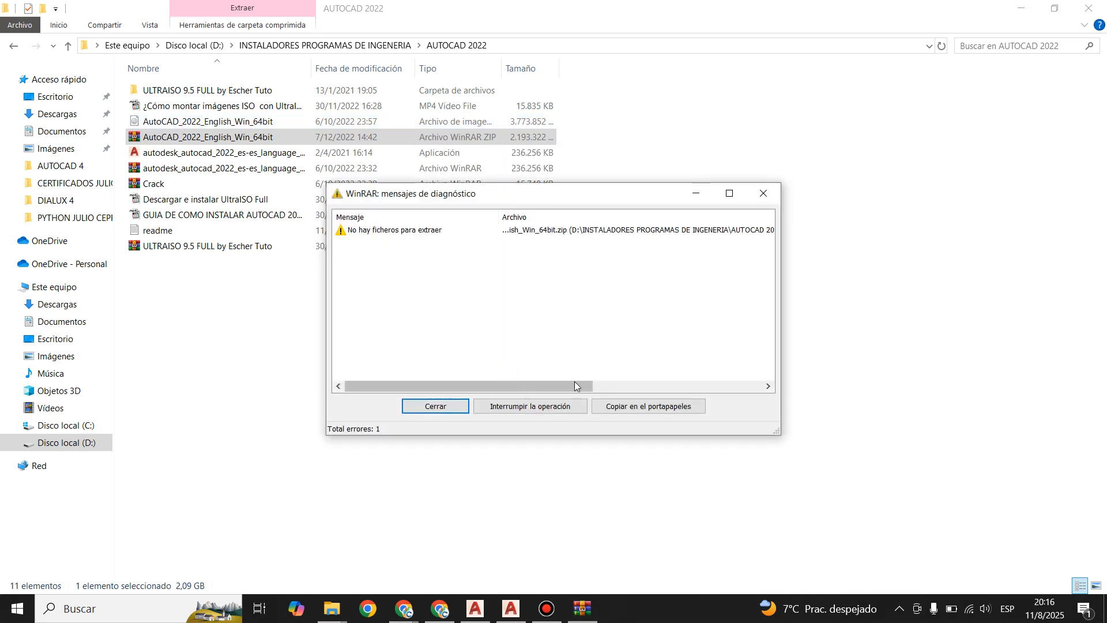
left_click(763, 193)
Step: Review the ISO file, the contents of the ULTRAISO 9.5 FULL by Escher Tuto folder and the UltraISO tutorial videos in AUTOCAD 2022
left_click(174, 121)
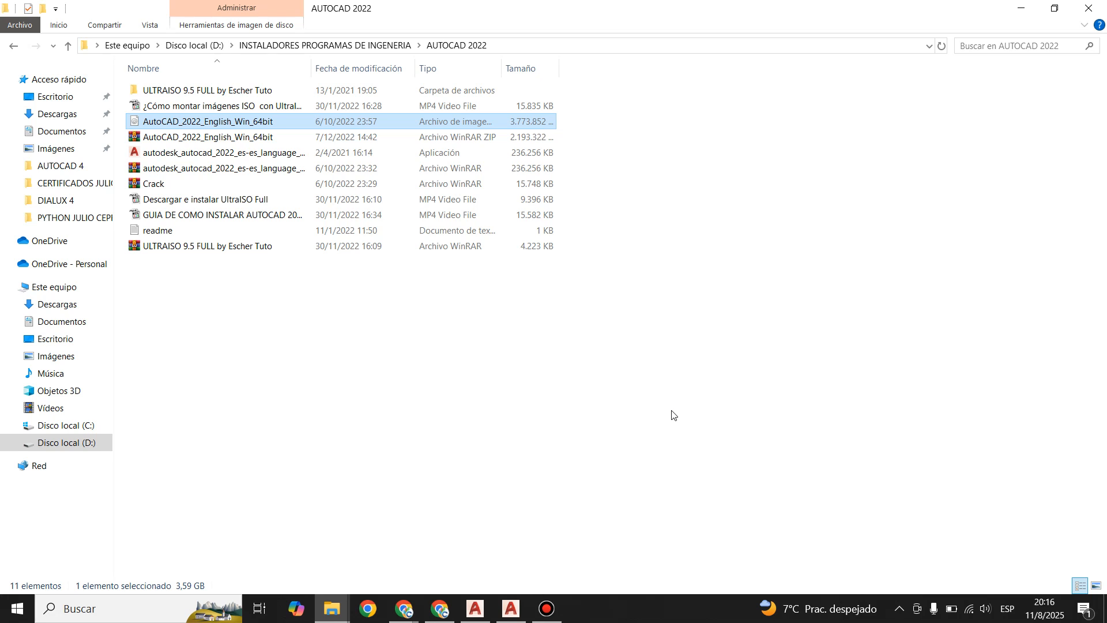
double_click(162, 92)
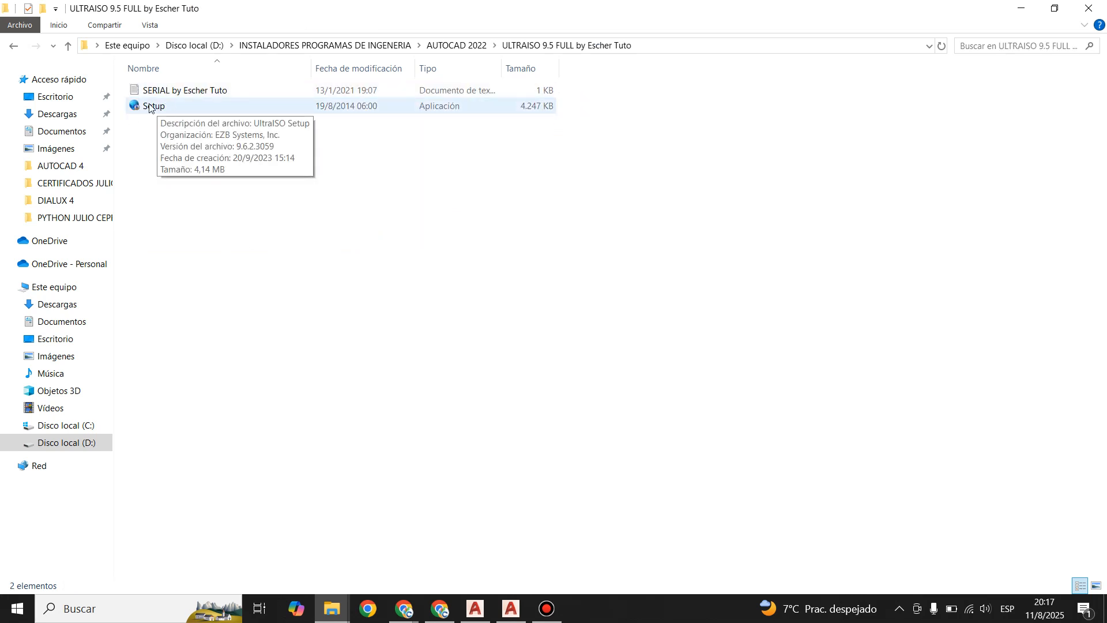
left_click(12, 48)
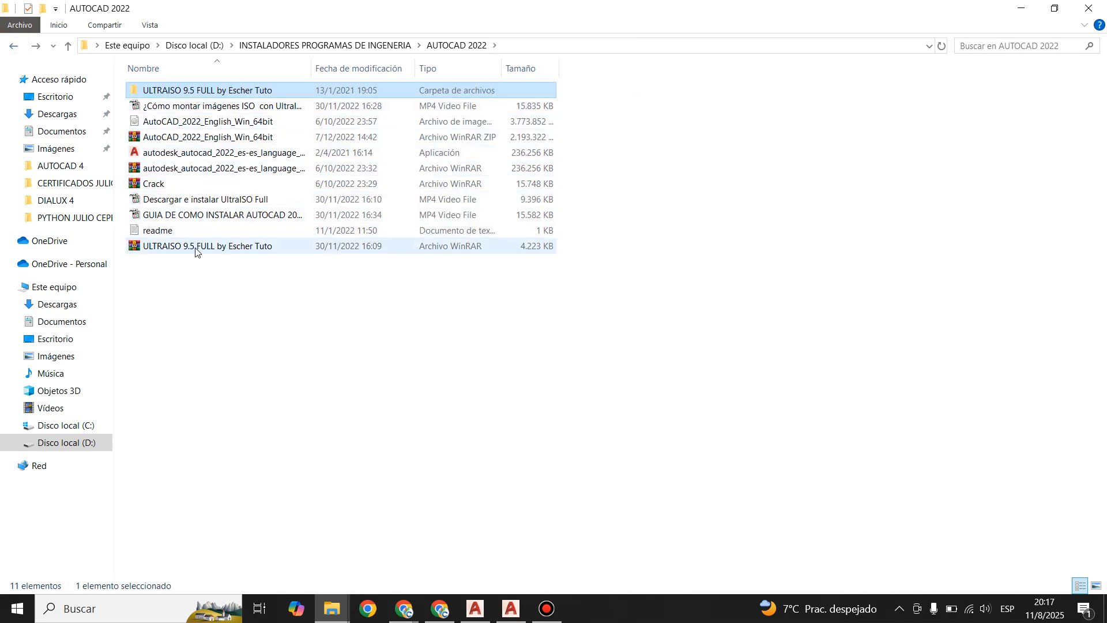
left_click(192, 200)
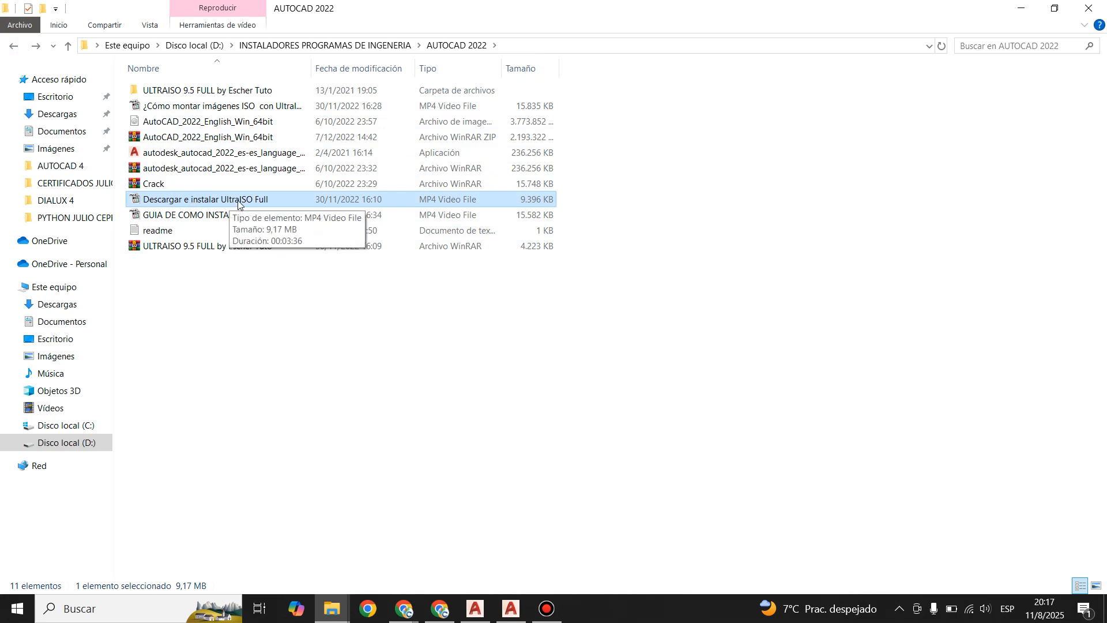
left_click(194, 110)
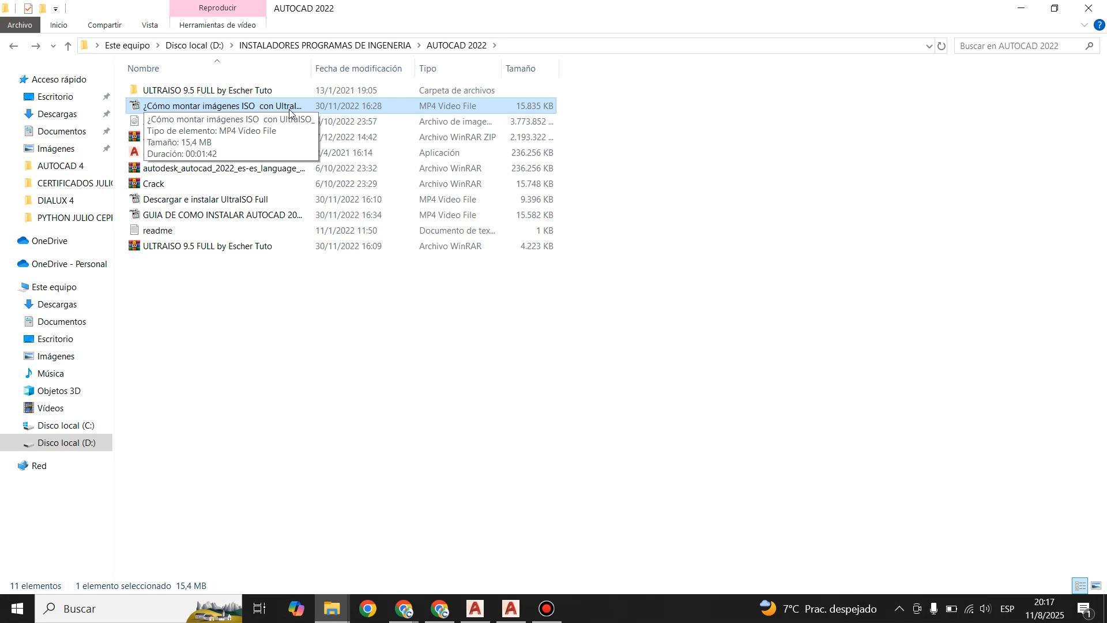
left_click(285, 362)
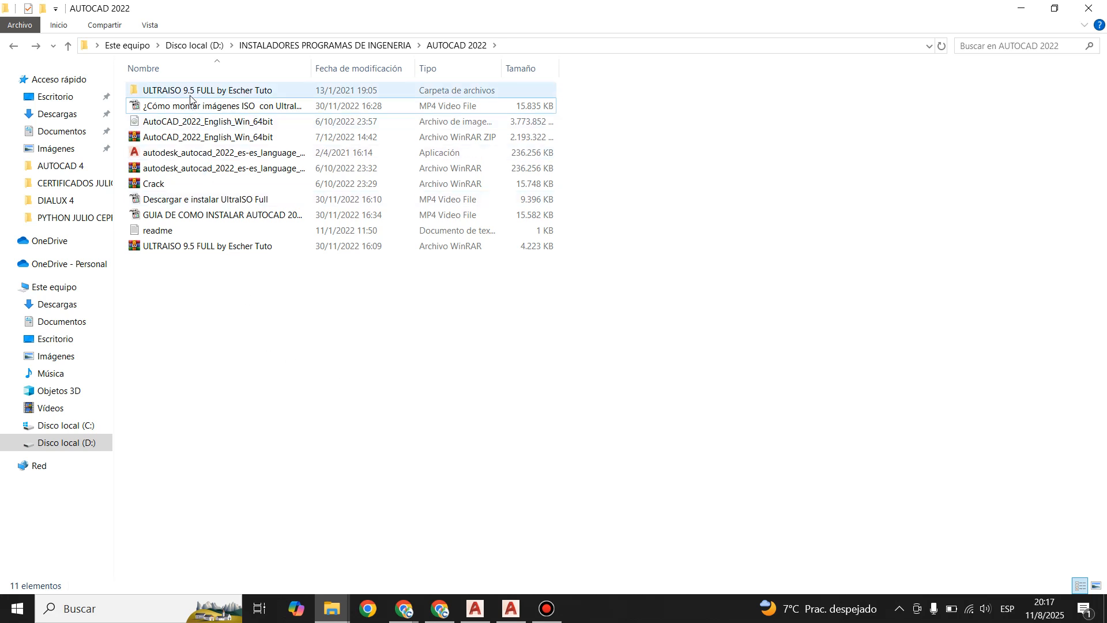
Step: Mount the AutoCAD_2022_English_Win_64bit disc image as a virtual DVD drive
left_click(197, 126)
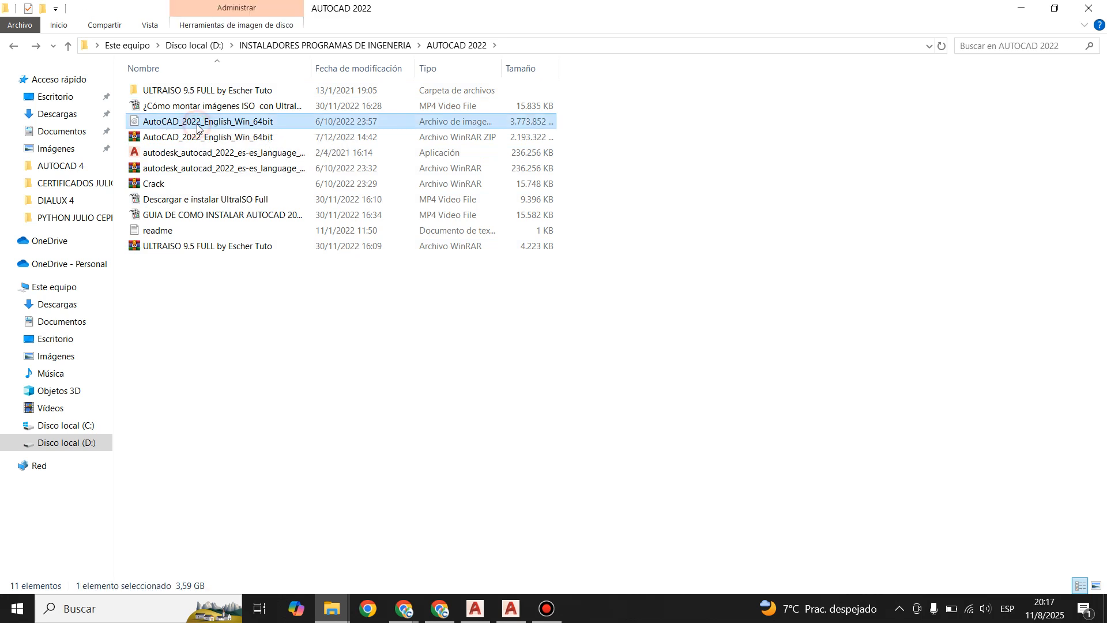
right_click(199, 124)
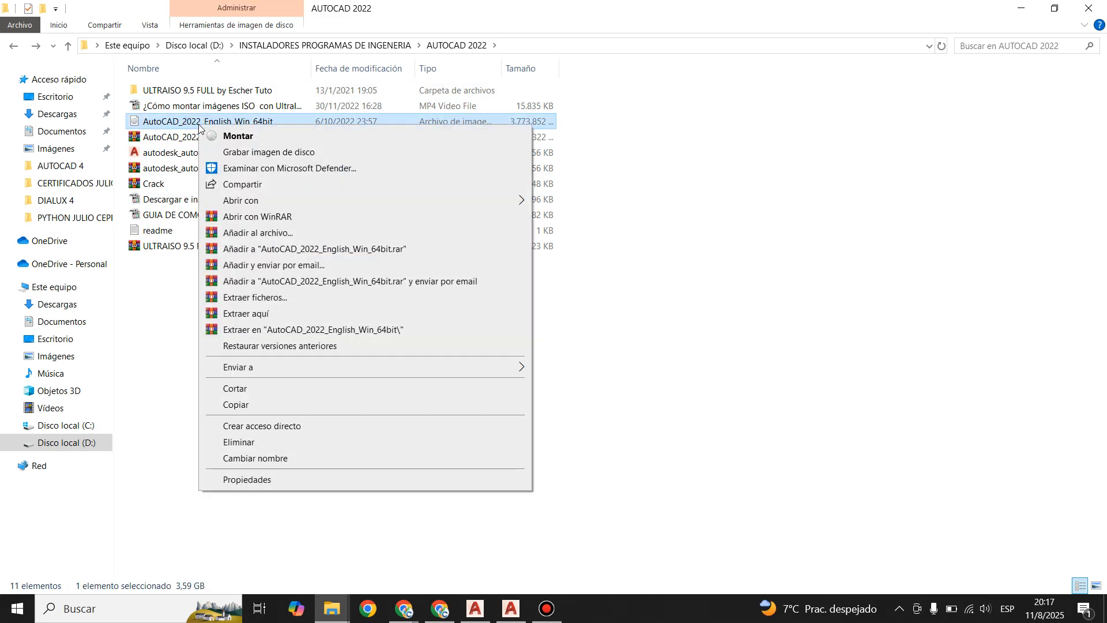
left_click(245, 136)
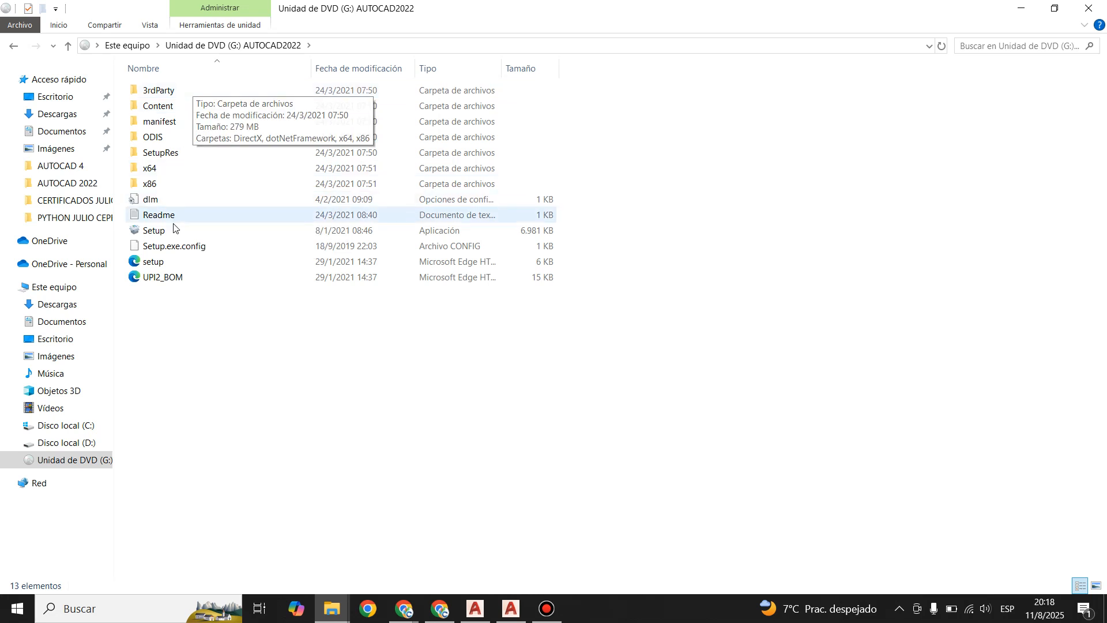
Step: Run Setup from the mounted drive, accept the terms up to the install location page, then exit and return to the AUTOCAD 2022 folder
left_click(156, 237)
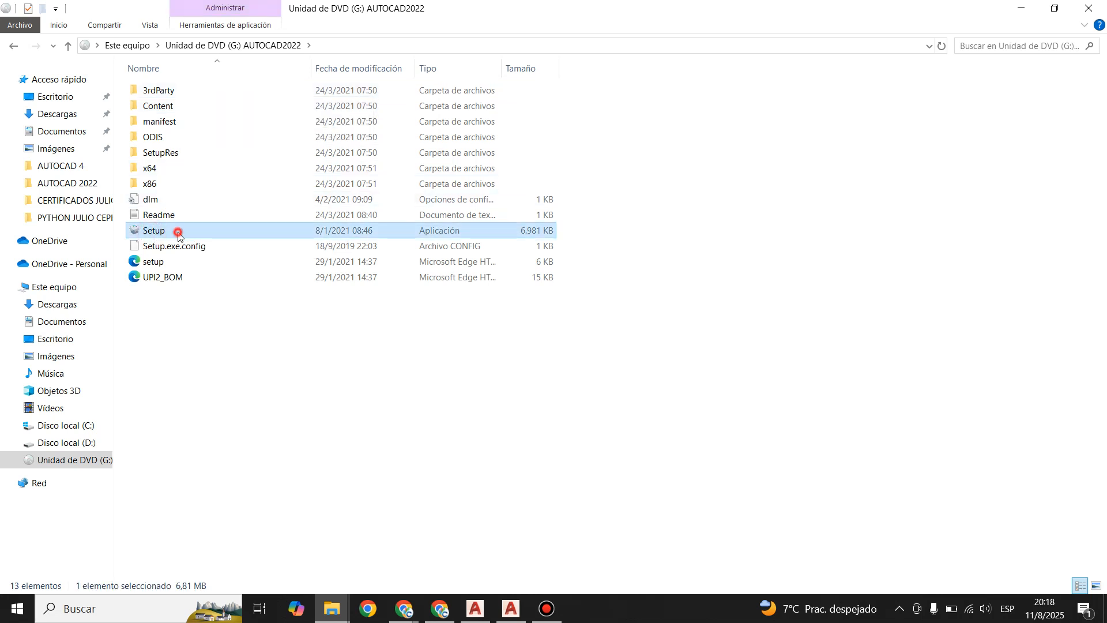
double_click(178, 234)
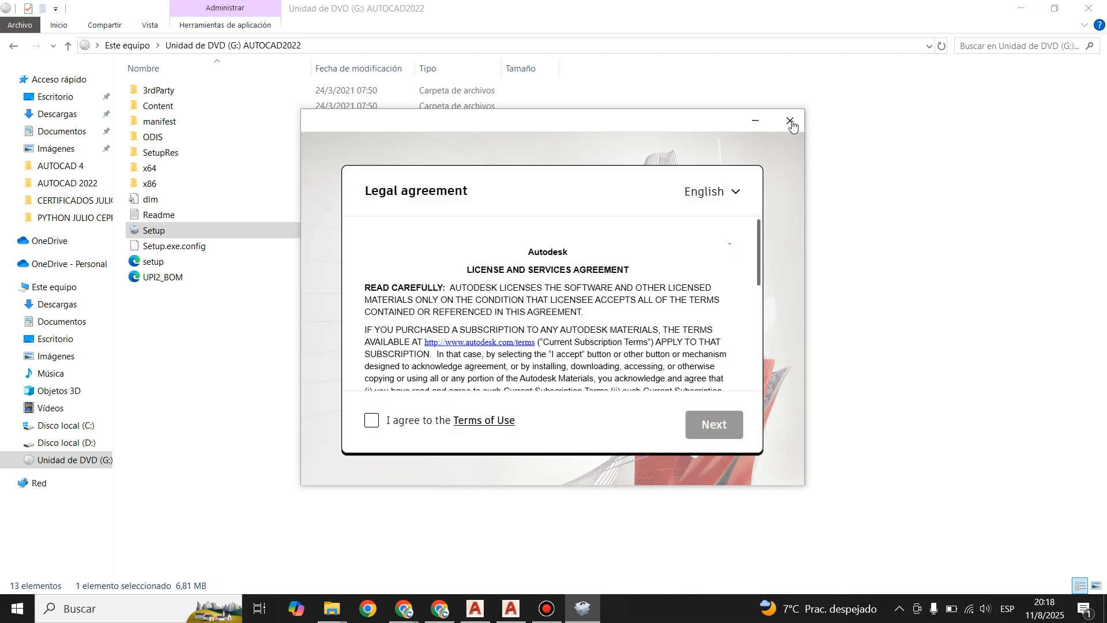
left_click(372, 420)
left_click(721, 426)
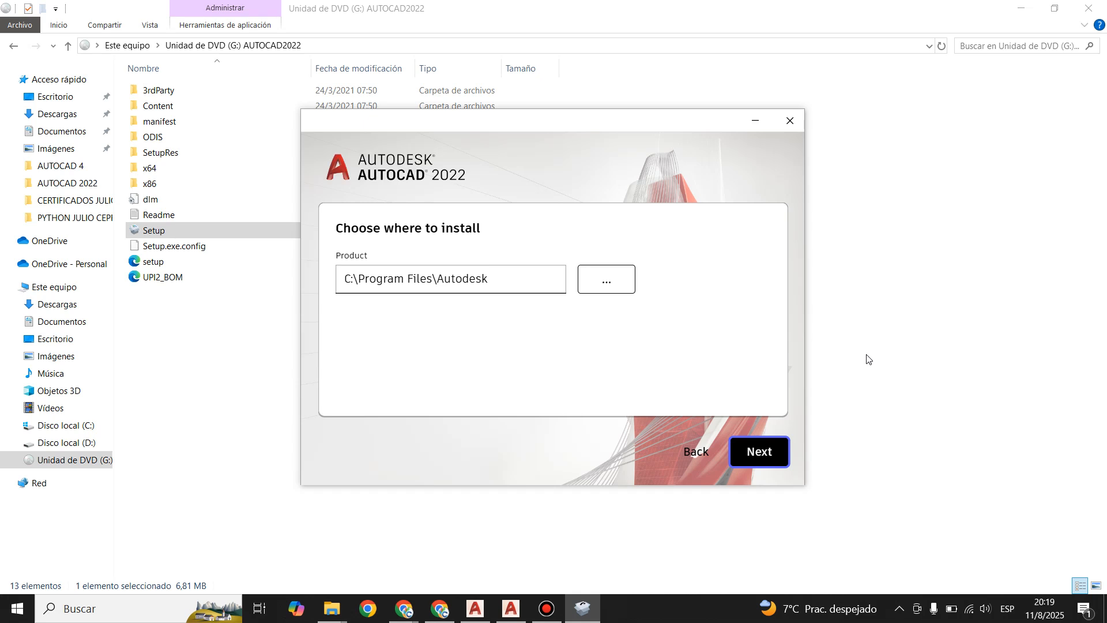
left_click(790, 121)
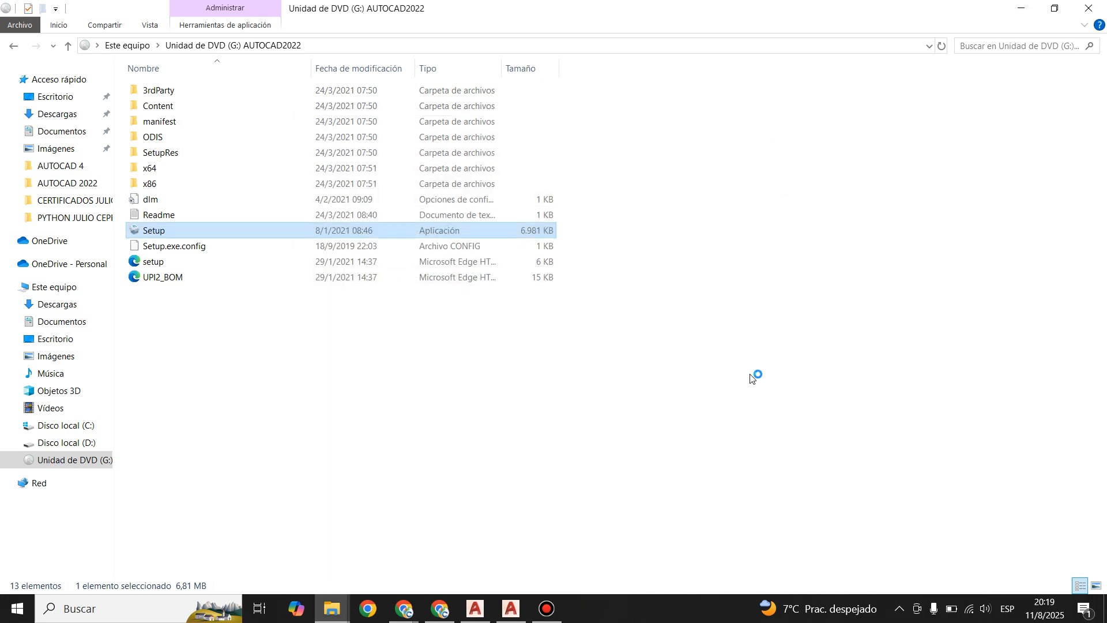
left_click(14, 46)
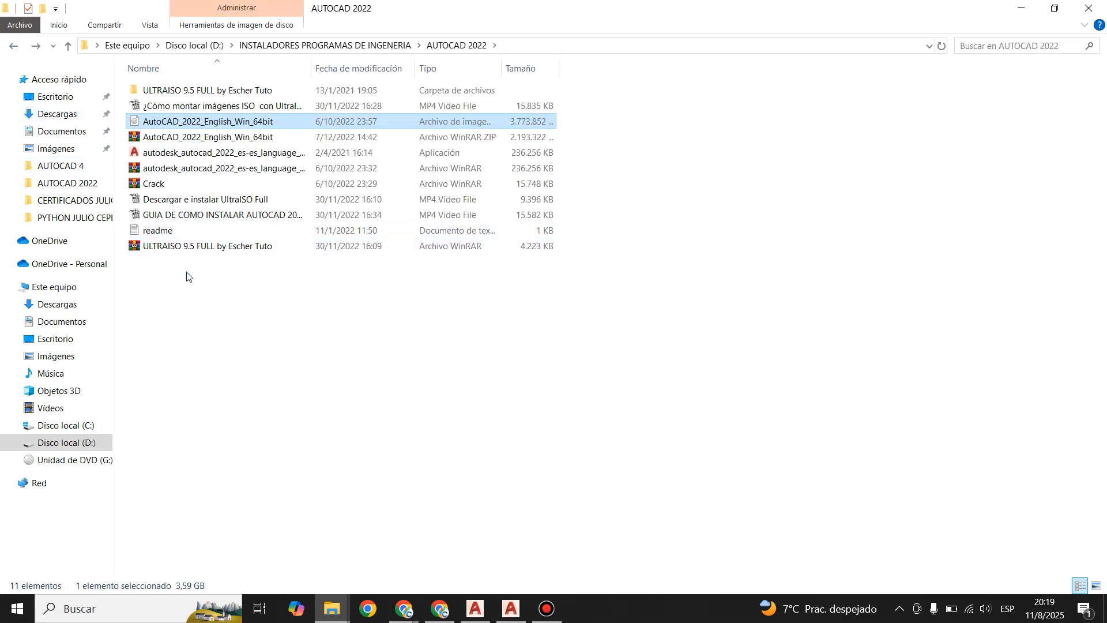
Step: Open Windows Security and go to the management page for the virus and threat protection settings
left_click(159, 189)
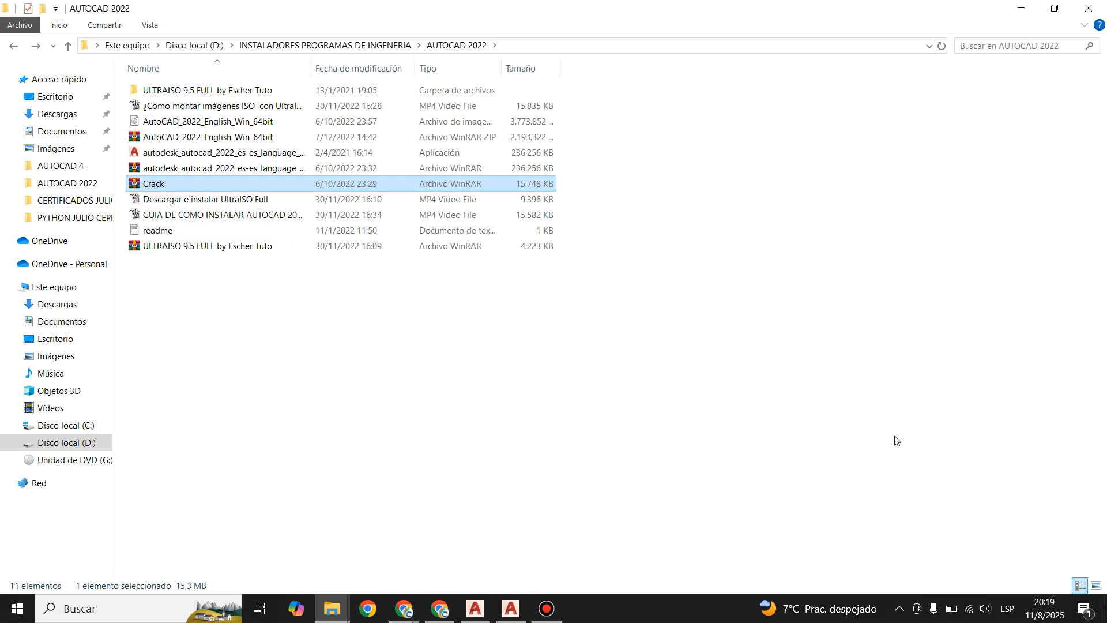
left_click(898, 616)
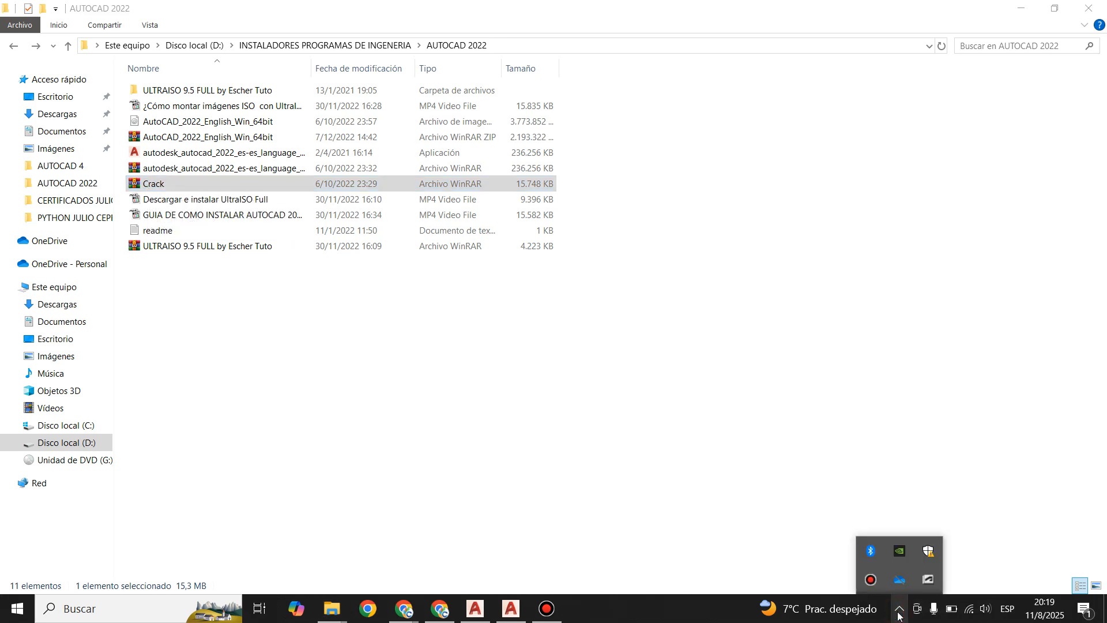
left_click(927, 552)
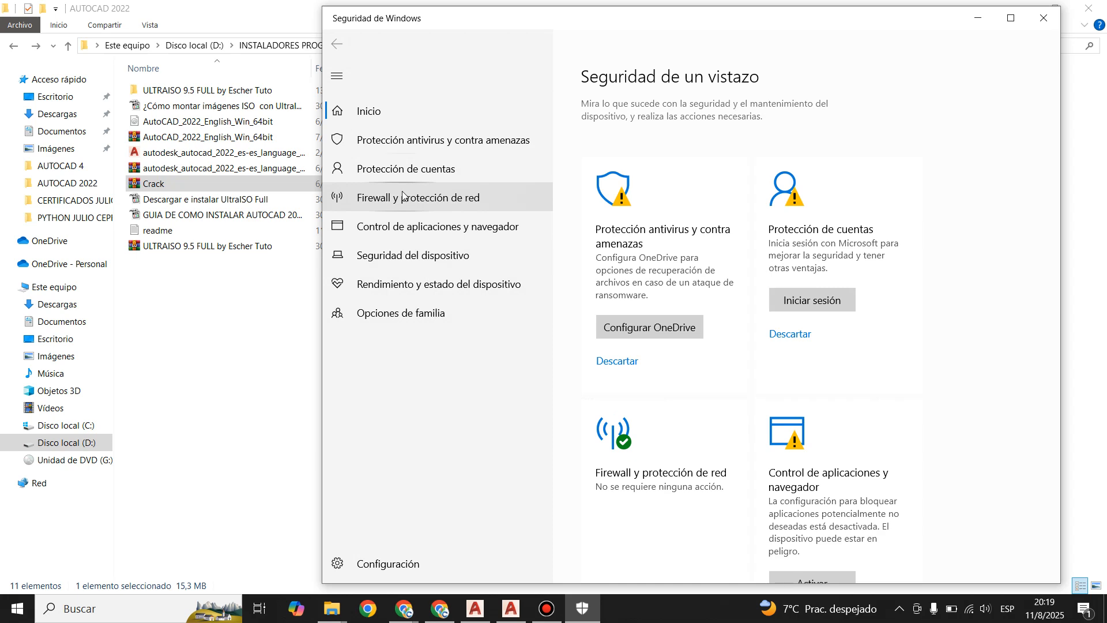
left_click(430, 149)
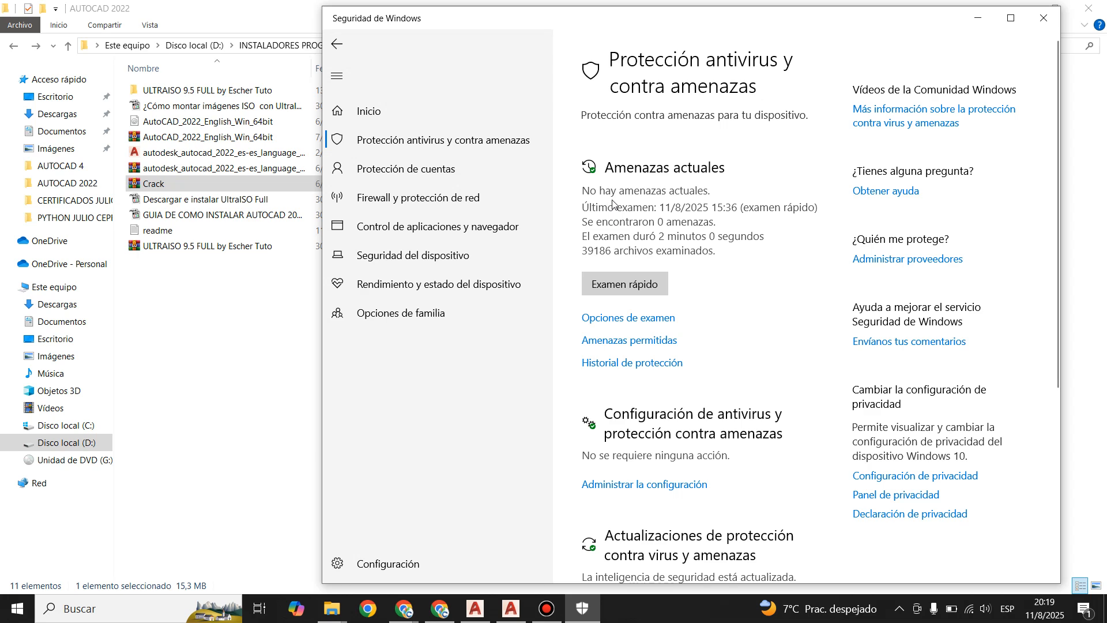
scroll(613, 203, "down", 4)
scroll(660, 309, "up", 3)
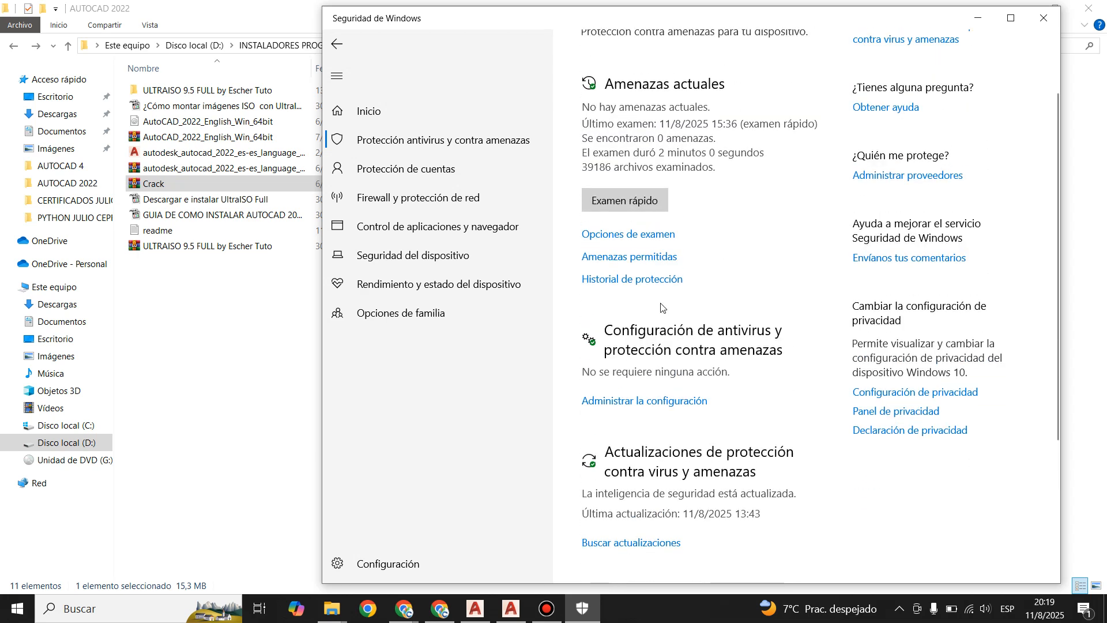
scroll(674, 167, "up", 2)
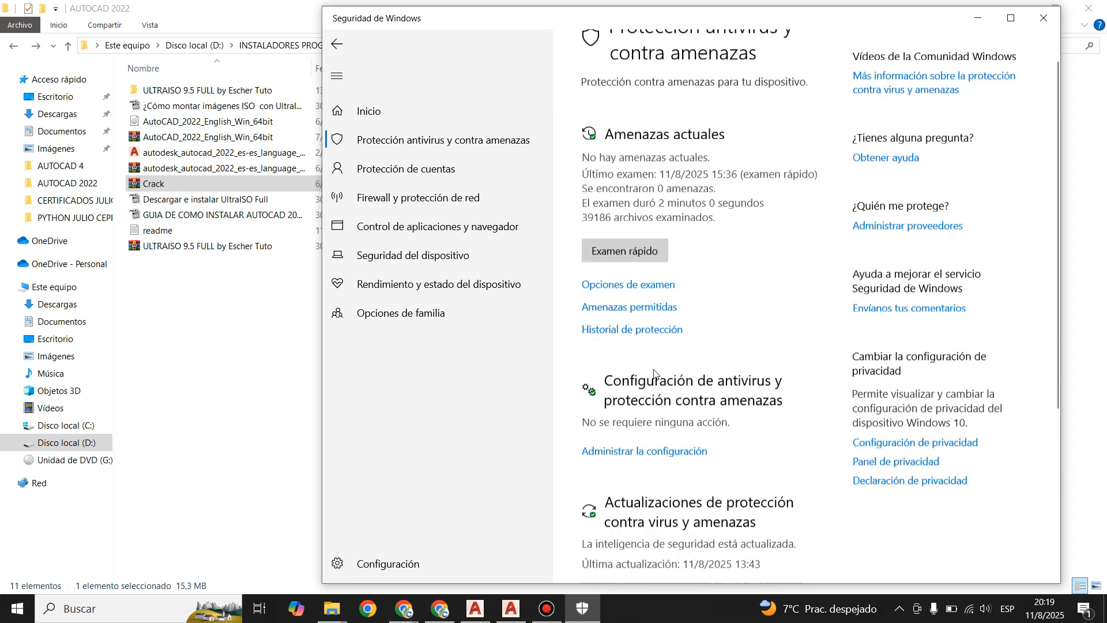
scroll(654, 374, "down", 1)
left_click(639, 400)
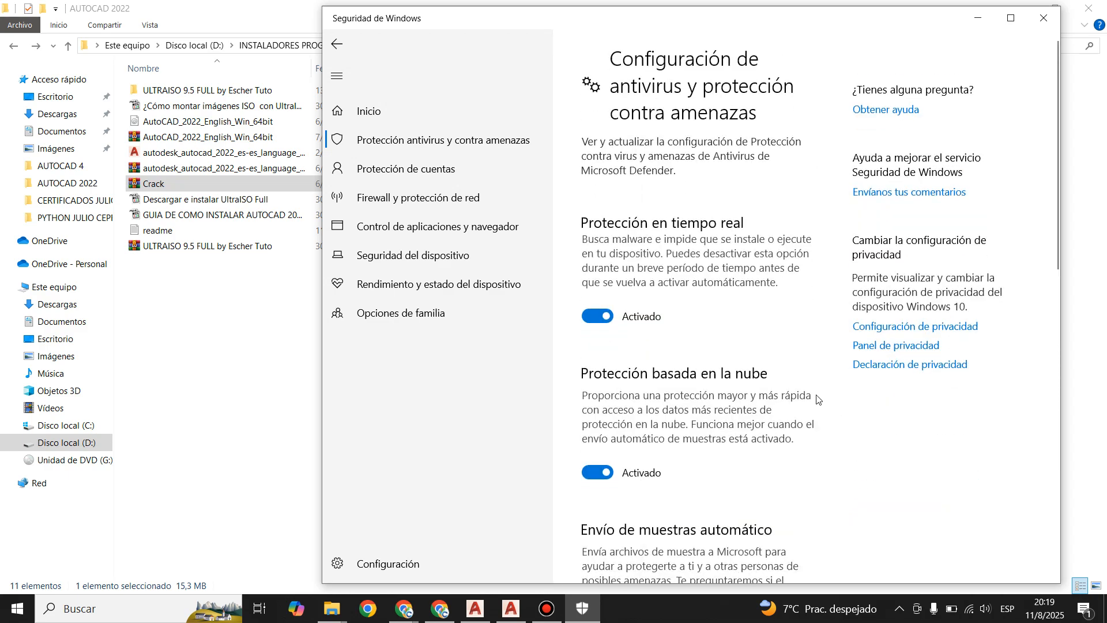
Step: Turn off real-time protection, cloud-based protection, automatic sample submission and tamper protection
scroll(818, 398, "down", 4)
scroll(720, 416, "up", 4)
left_click(597, 316)
scroll(597, 316, "down", 4)
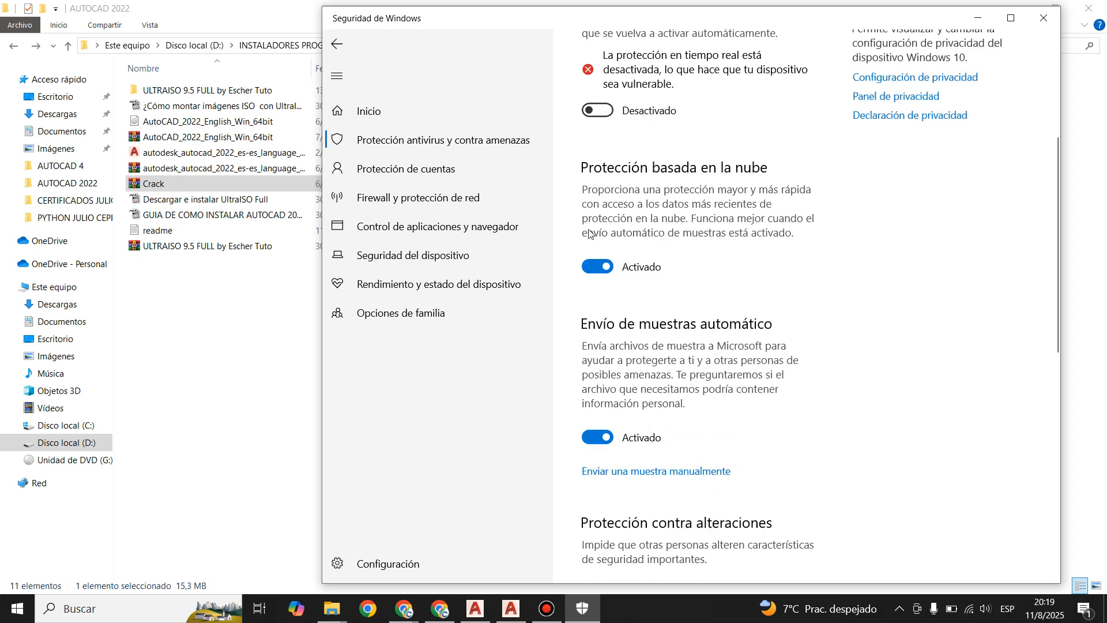
left_click(596, 267)
scroll(595, 266, "down", 5)
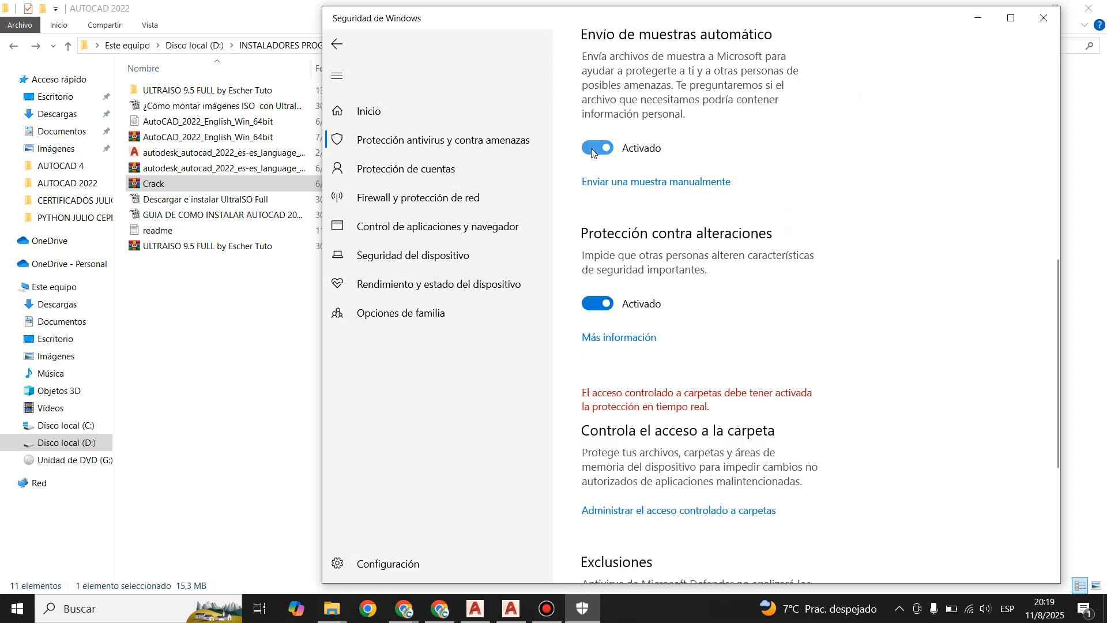
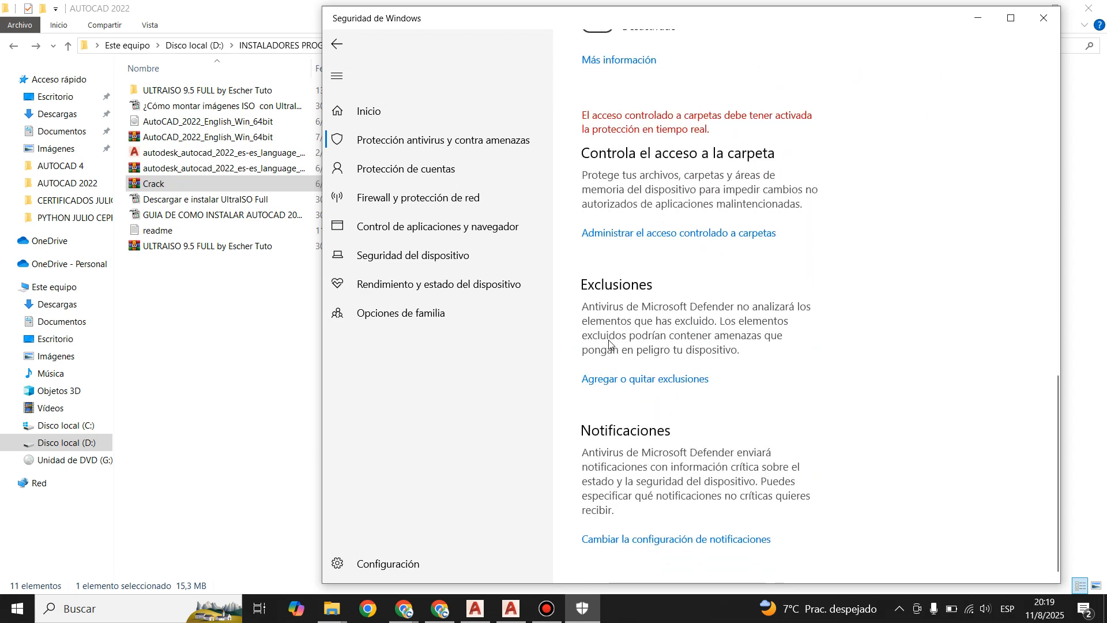
scroll(609, 344, "up", 7)
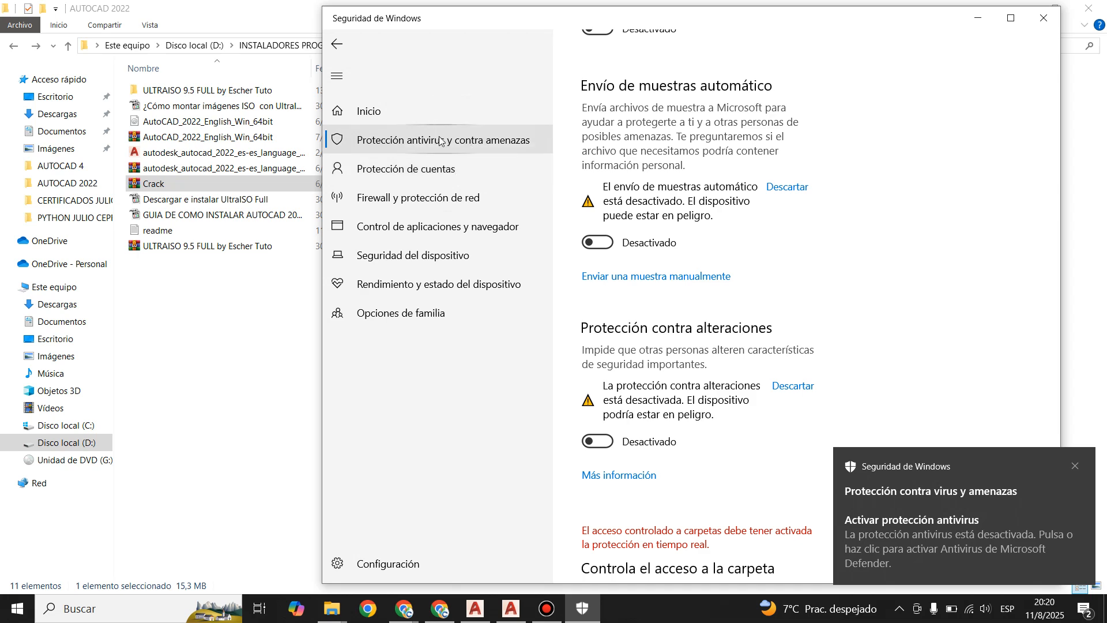
Step: Turn off the Microsoft Defender firewall for the domain network and the private network
left_click(410, 197)
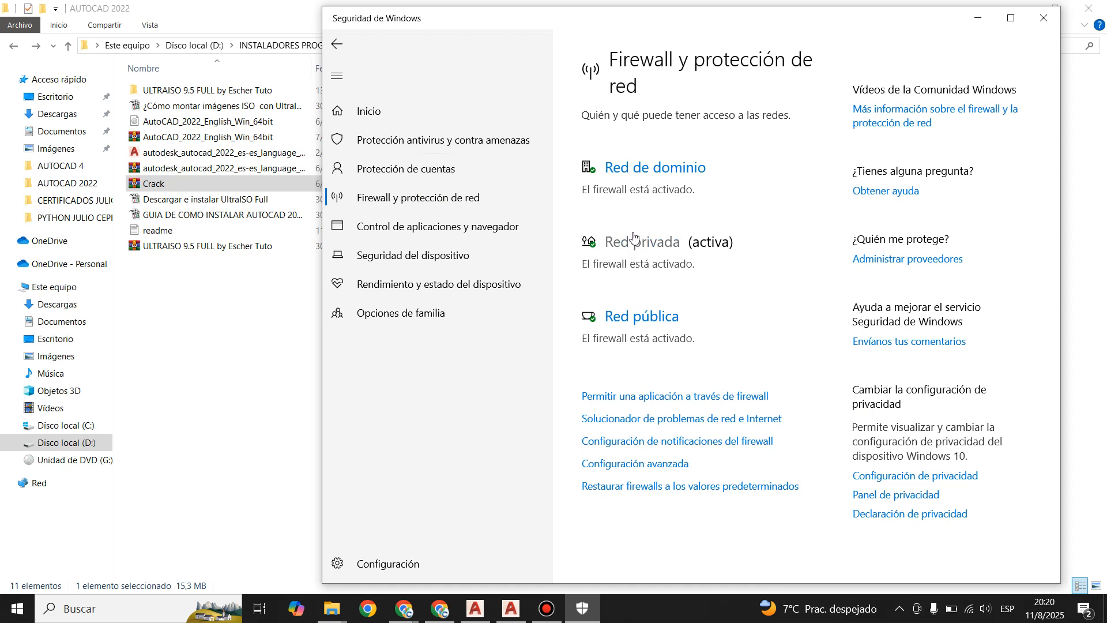
left_click(663, 169)
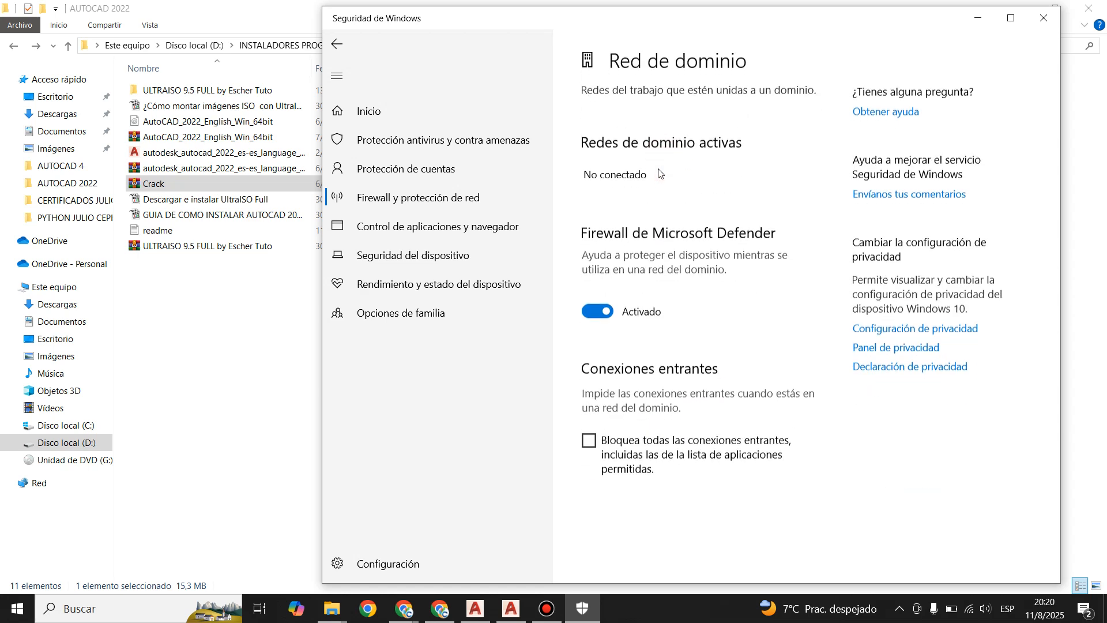
left_click(598, 310)
left_click(427, 197)
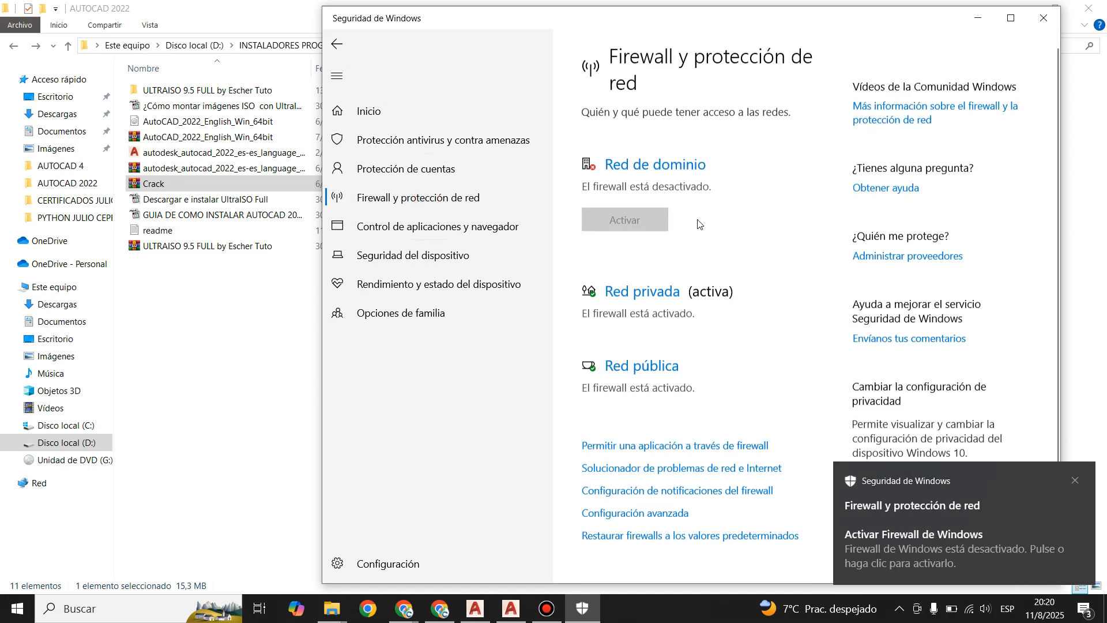
left_click(644, 288)
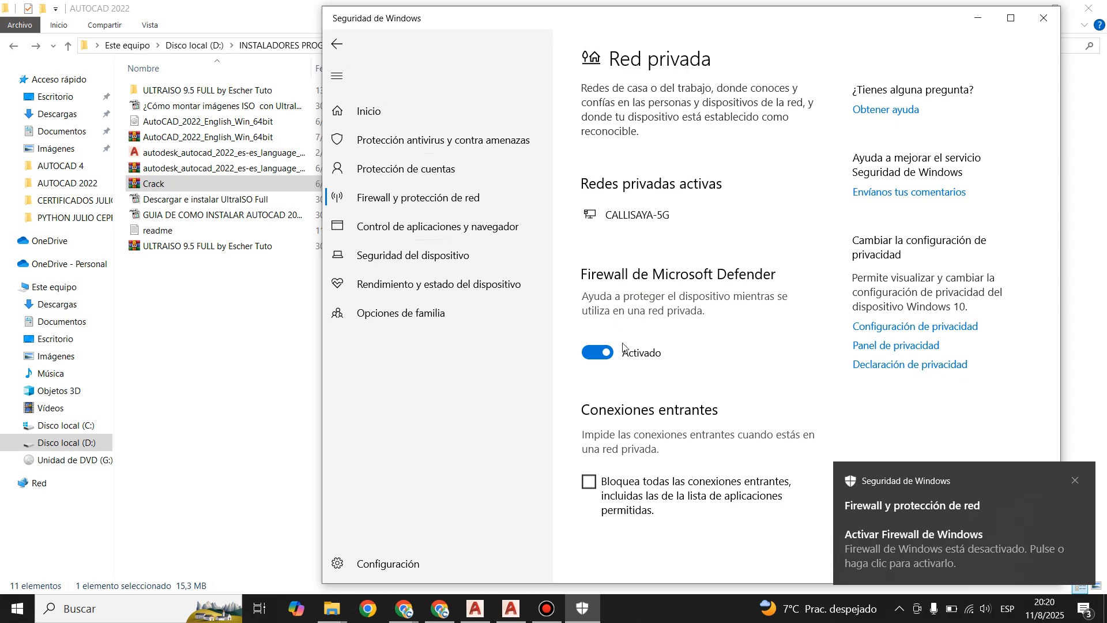
left_click(597, 353)
left_click(366, 196)
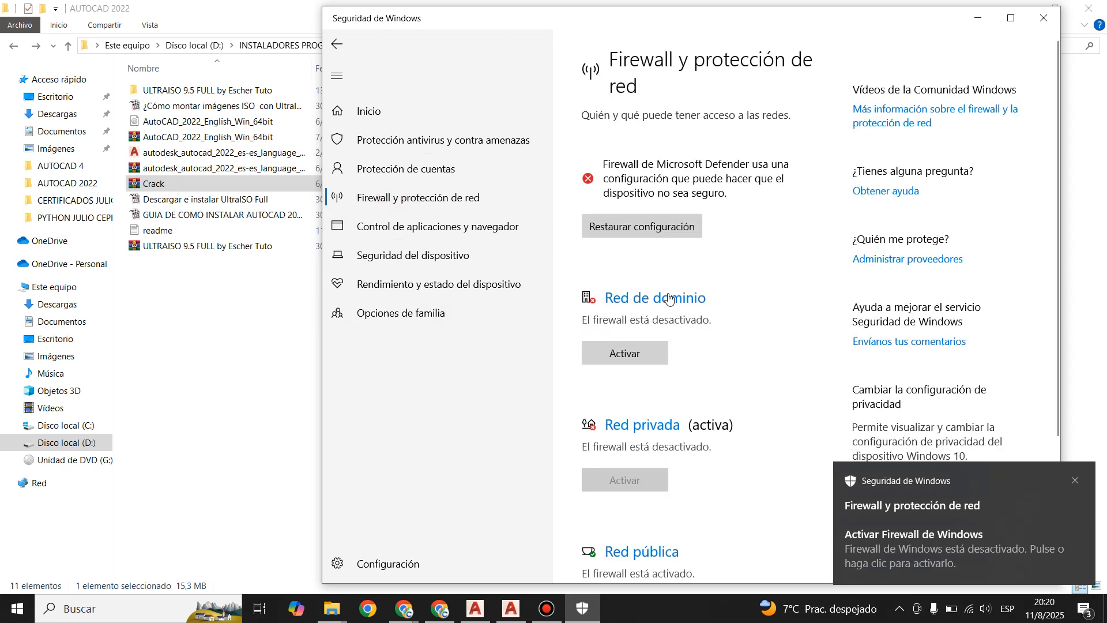
Step: Turn off the Microsoft Defender firewall for the public network and close Windows Security
scroll(628, 403, "down", 3)
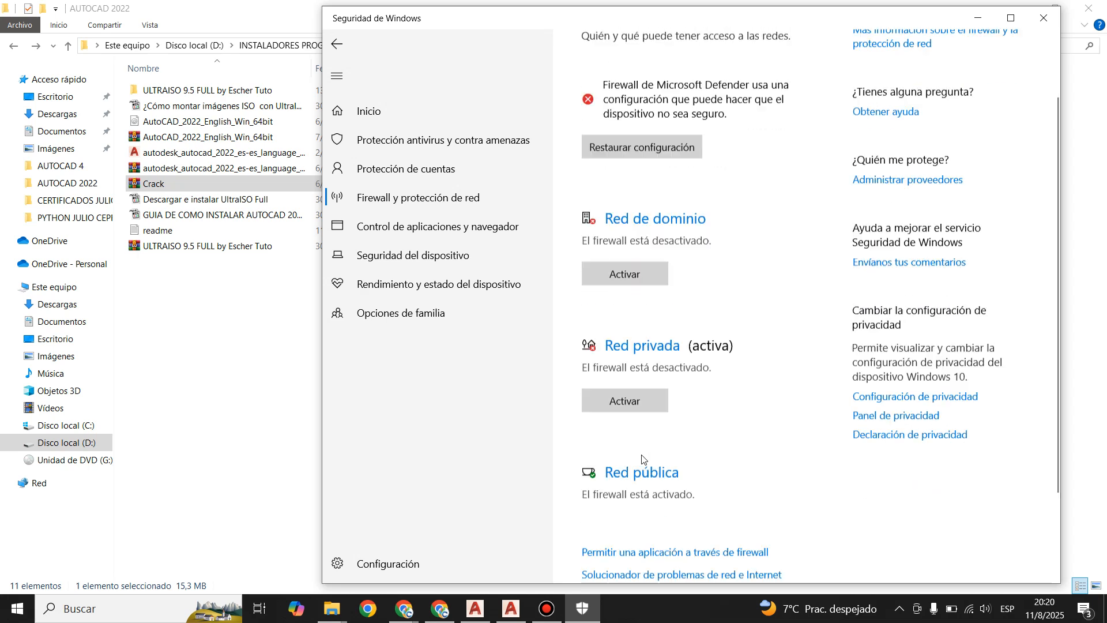
left_click(625, 363)
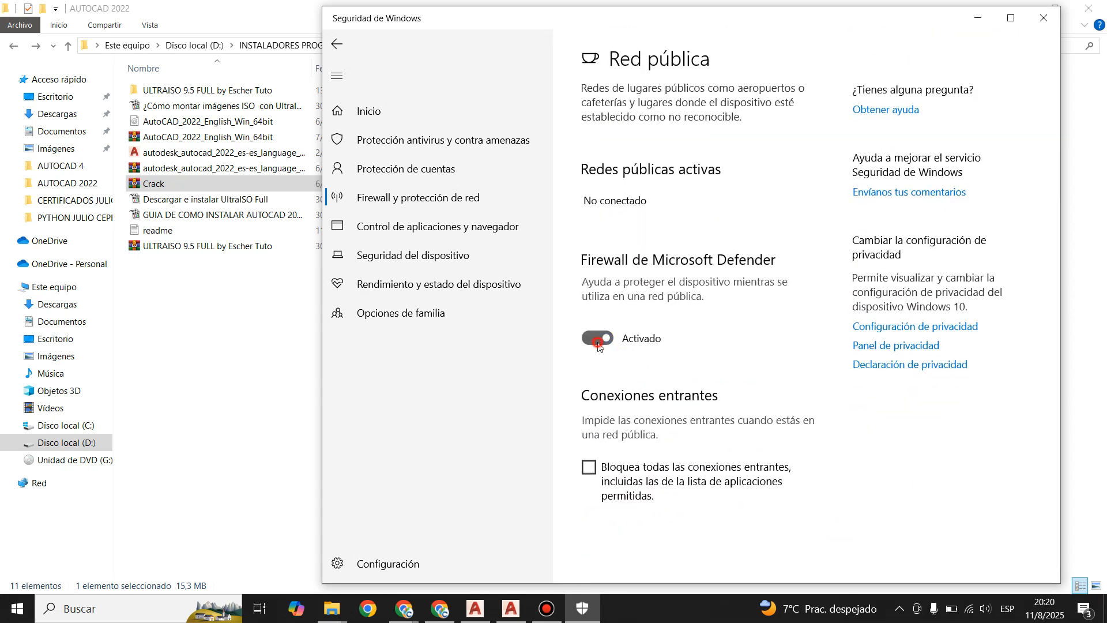
left_click(598, 338)
left_click(427, 206)
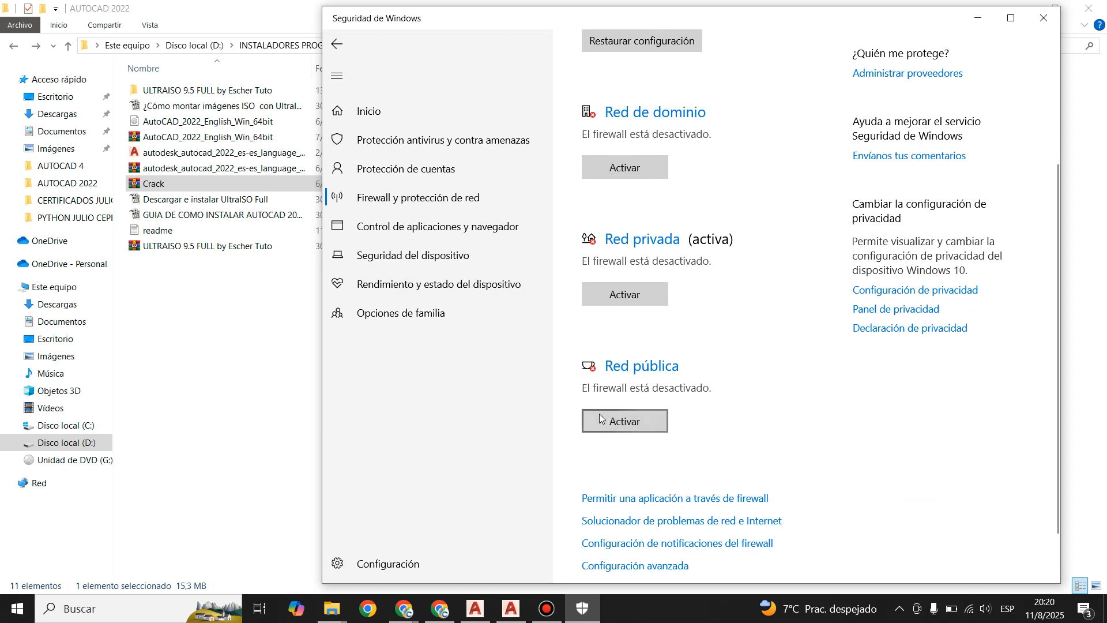
scroll(600, 421, "up", 3)
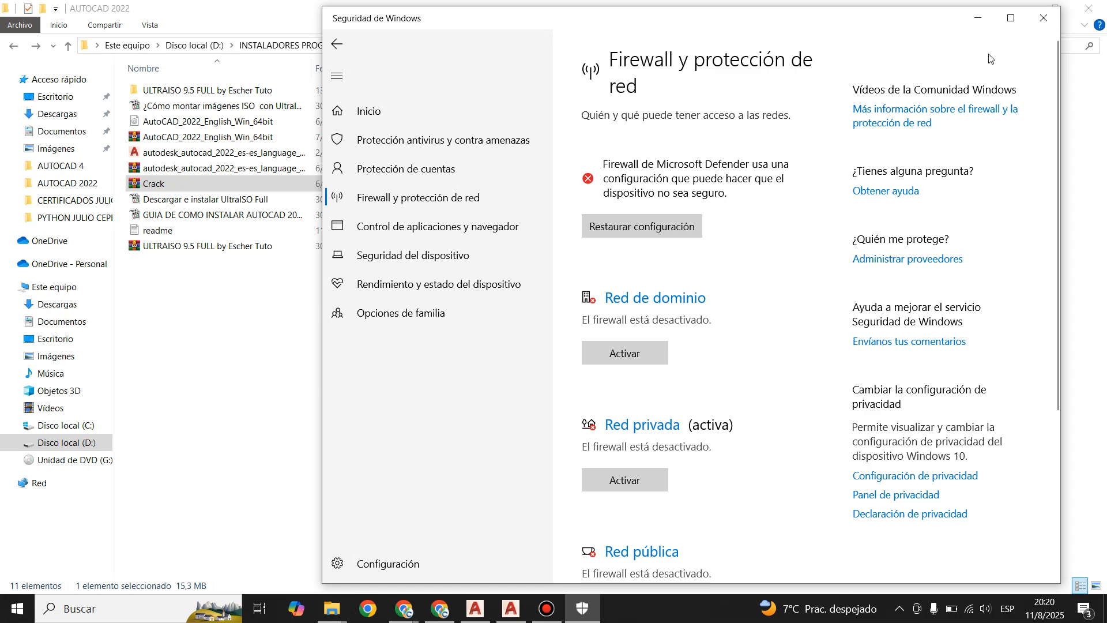
left_click(1043, 18)
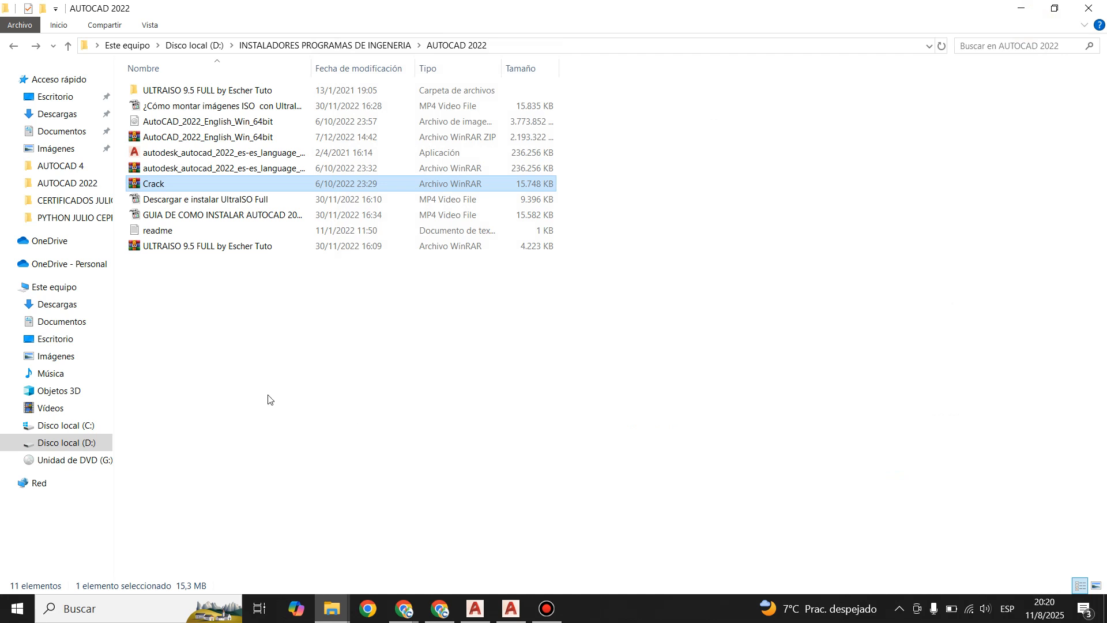
Step: Open the Crack archive in WinRAR, look at the files inside its Crack folder, and close the archive
left_click(241, 373)
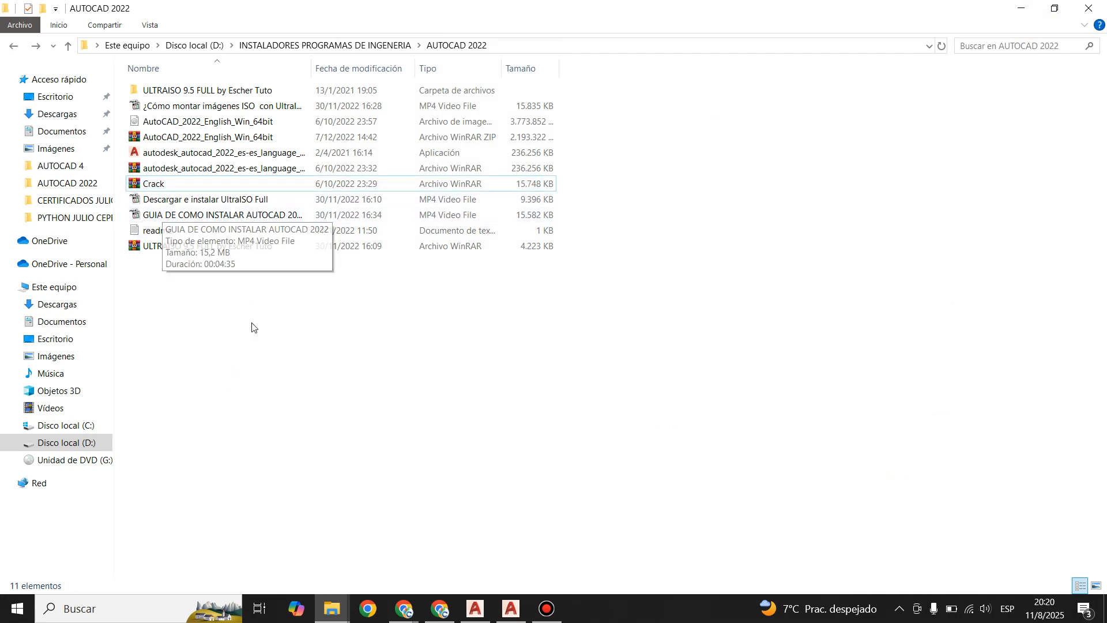
left_click(147, 187)
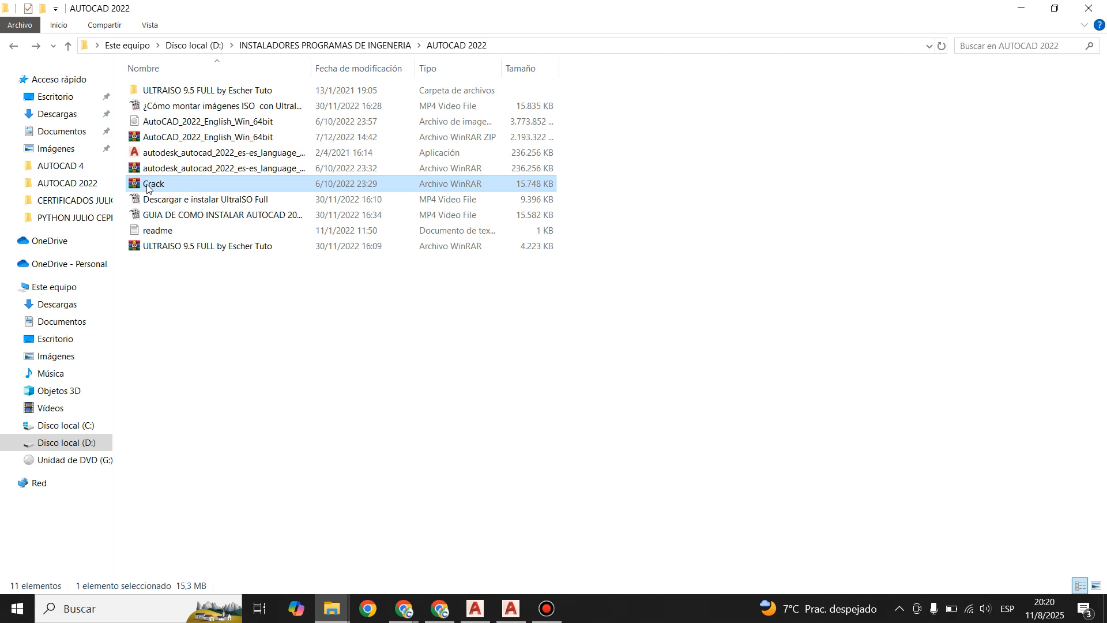
right_click(148, 187)
left_click(176, 193)
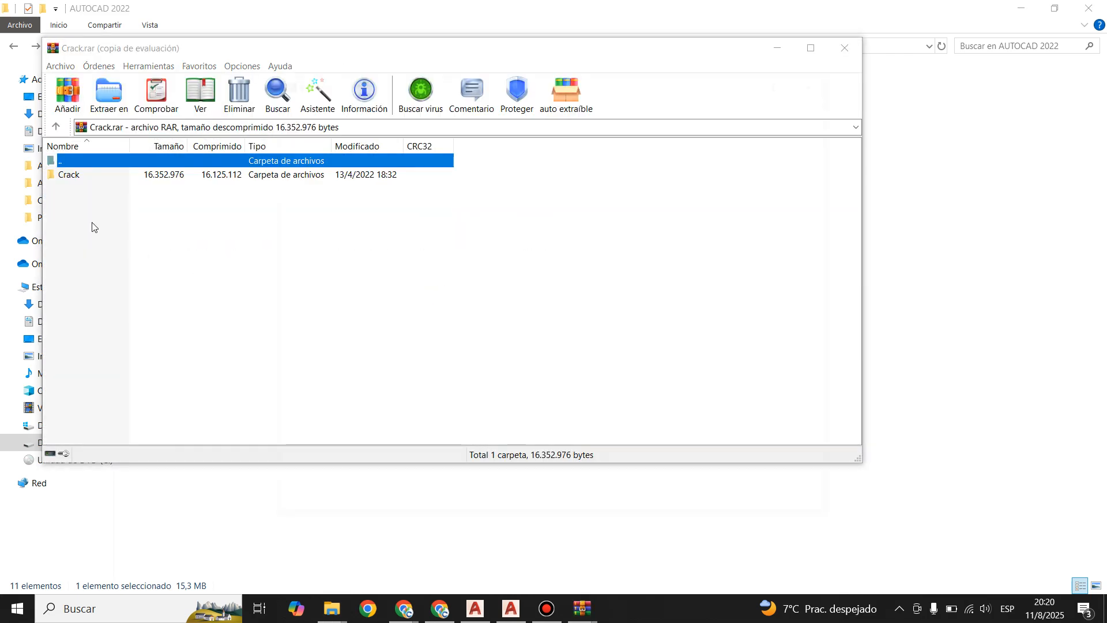
left_click(822, 83)
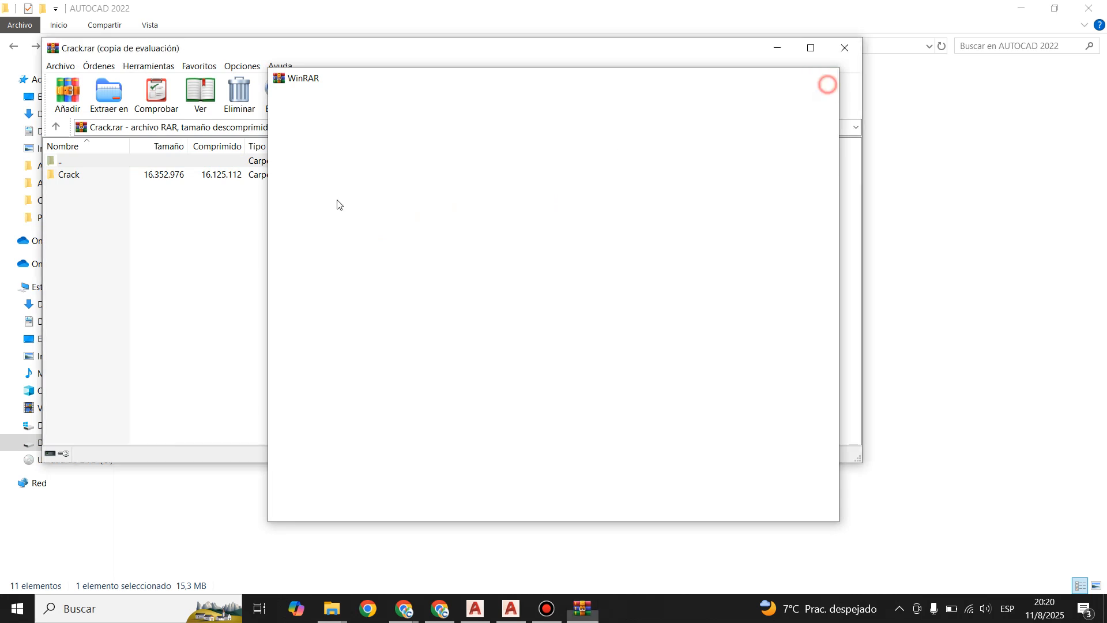
double_click(79, 174)
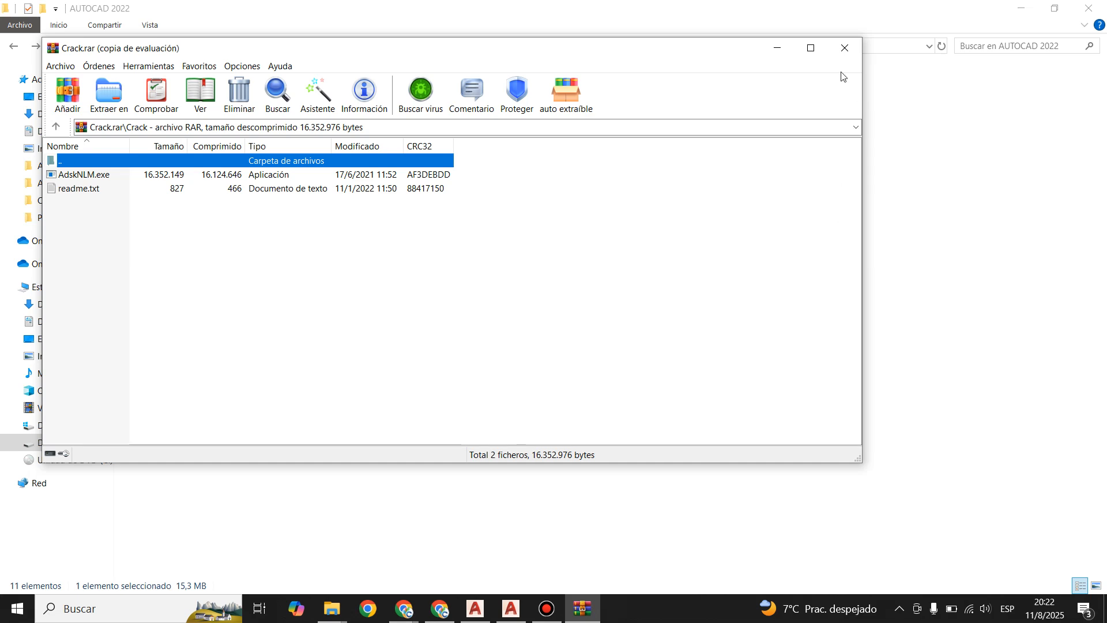
left_click(845, 48)
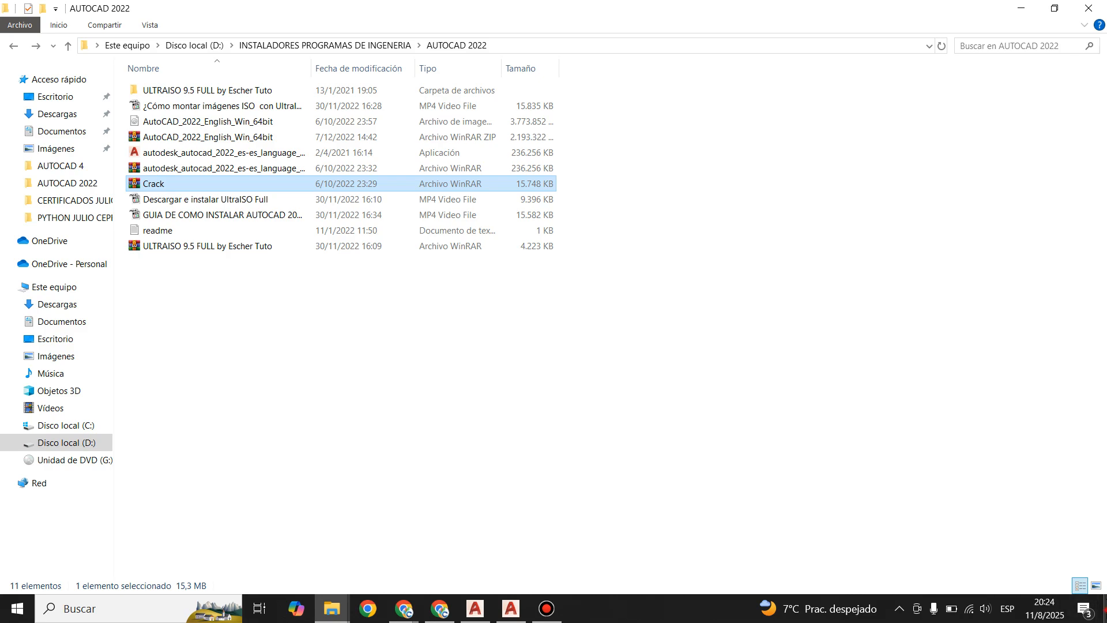
Step: Show the desktop and place the AutoCAD 2022 English and Español shortcuts side by side in the empty upper area
left_click(1105, 608)
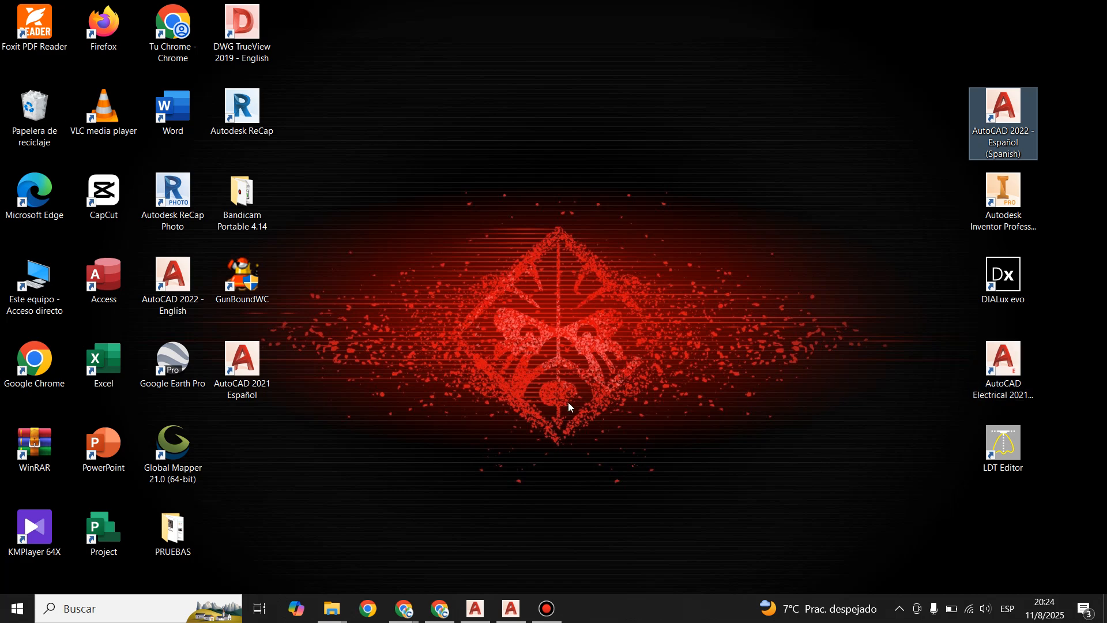
left_click(179, 305)
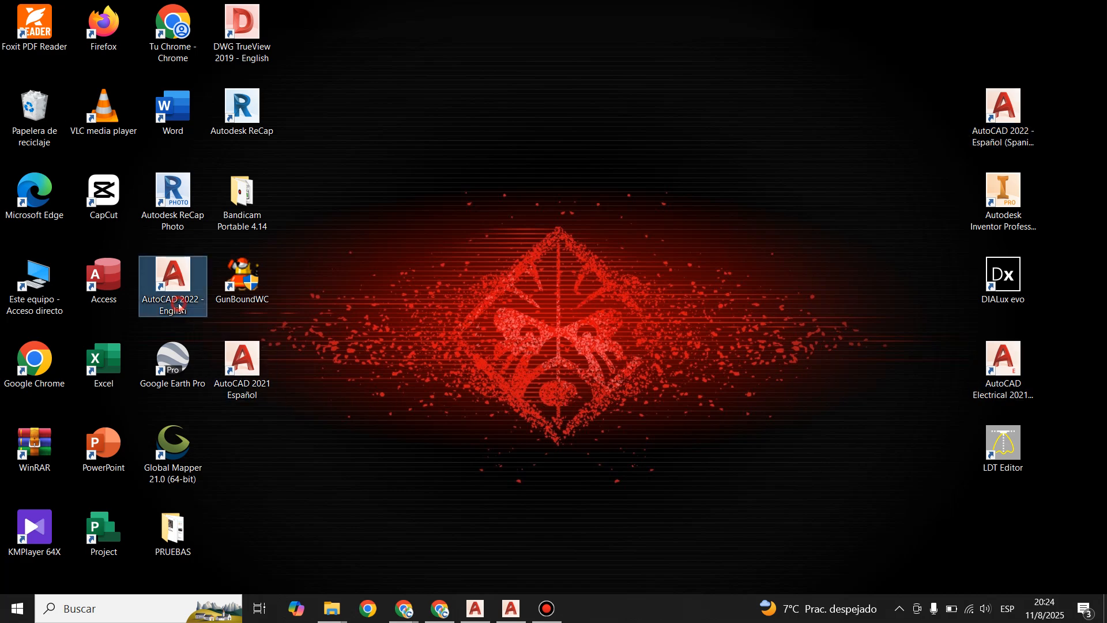
left_click_drag(172, 303, 540, 127)
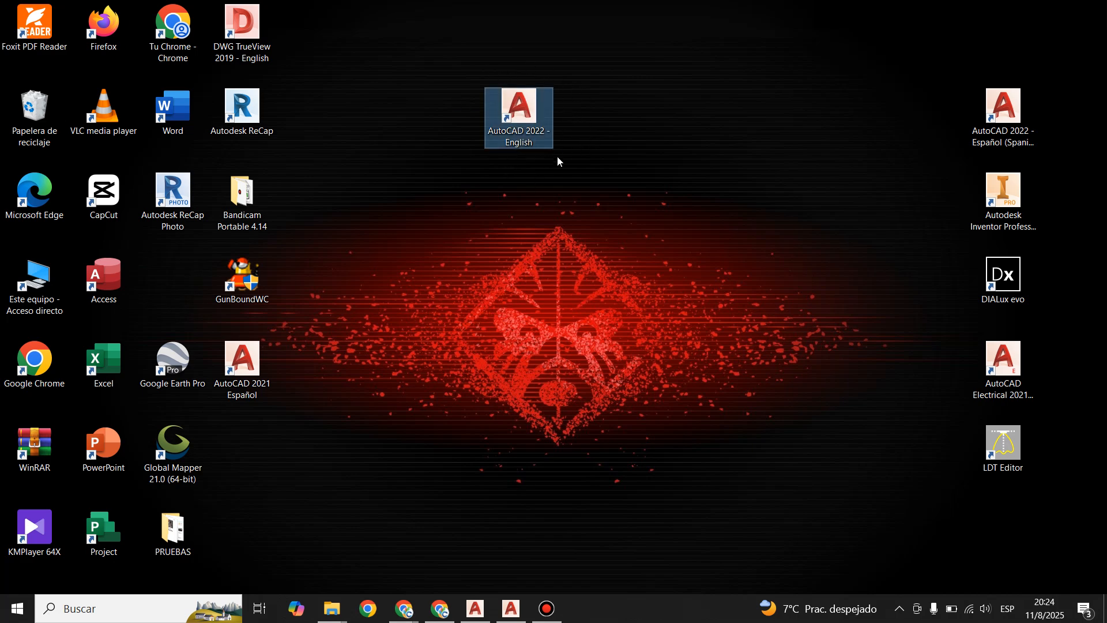
left_click_drag(524, 122, 184, 282)
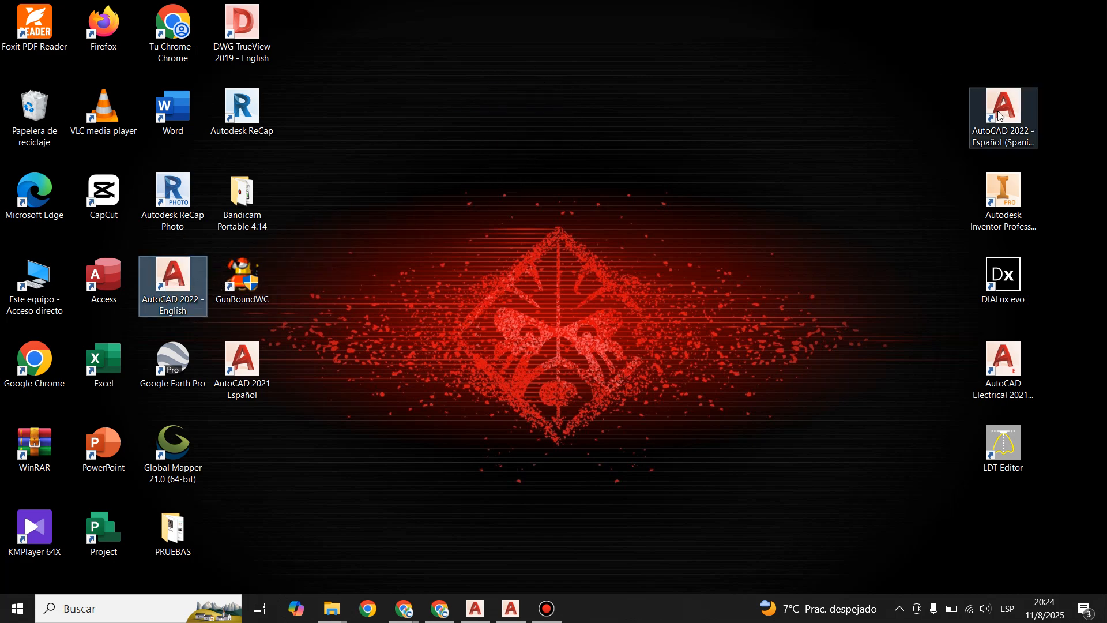
left_click_drag(1000, 115, 724, 115)
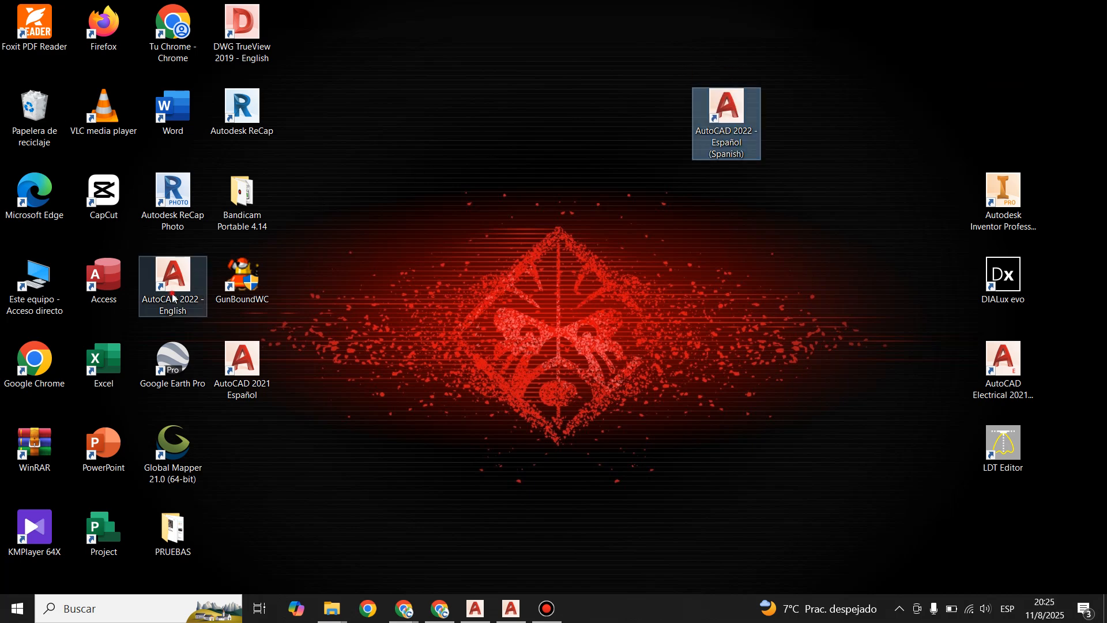
left_click_drag(173, 298, 658, 130)
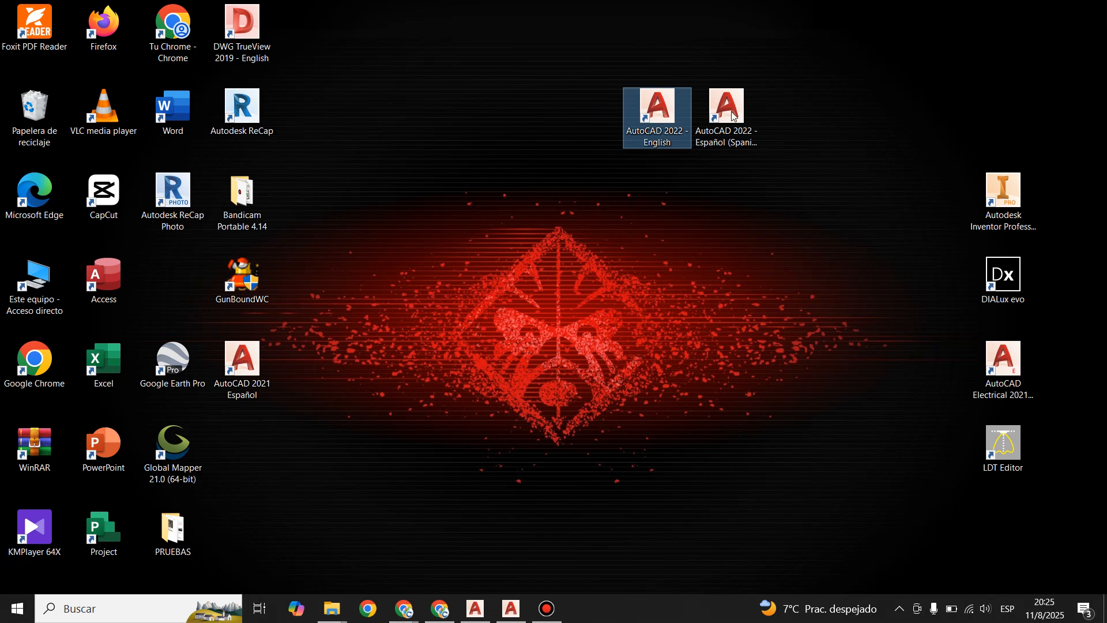
double_click(723, 138)
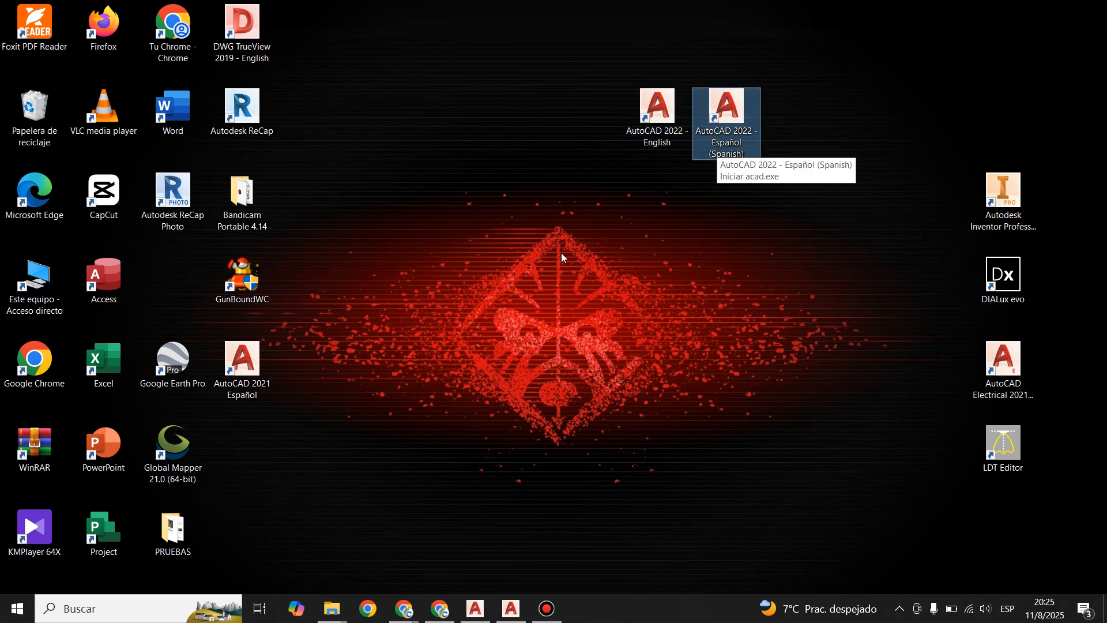
Step: Return to the AUTOCAD 2022 folder, point out the es-es language package archive and application, and go back to the desktop
mouse_move(333, 615)
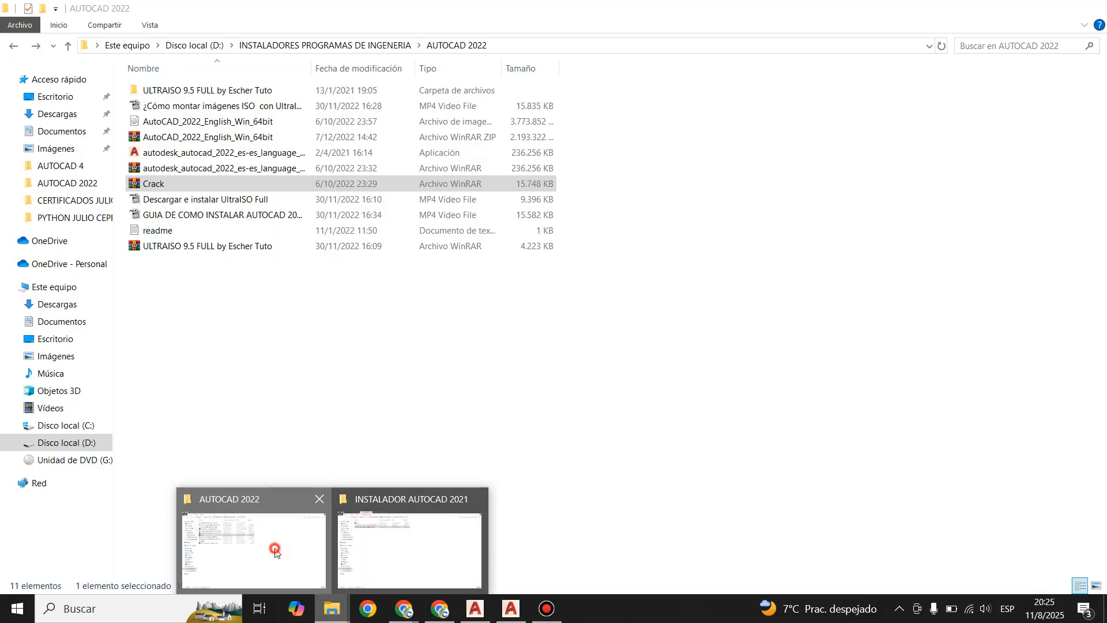
left_click(271, 548)
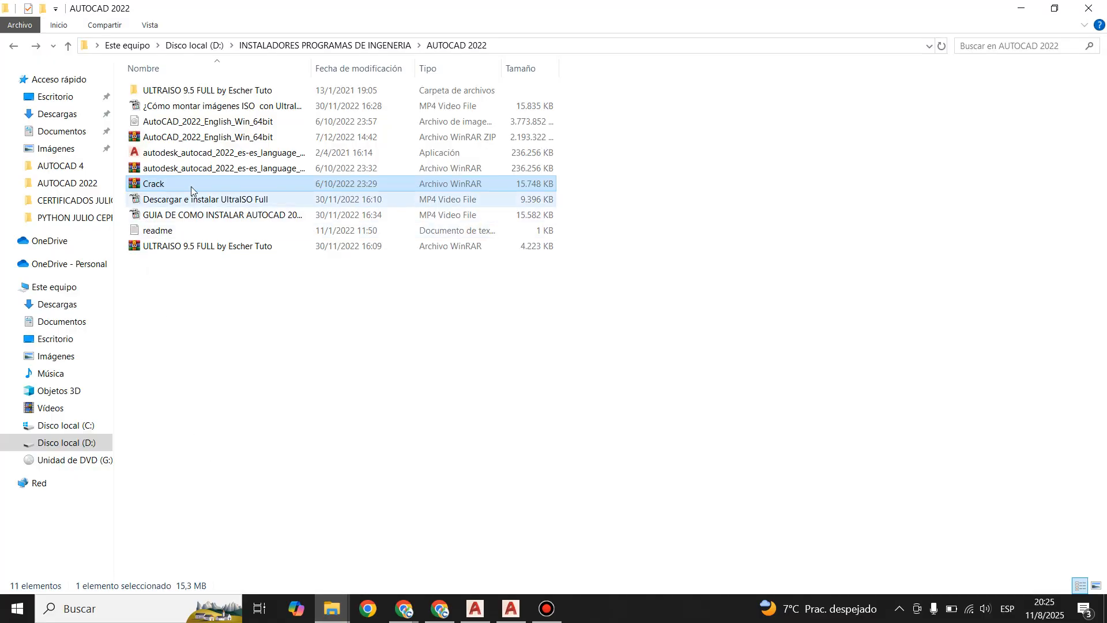
left_click(172, 171)
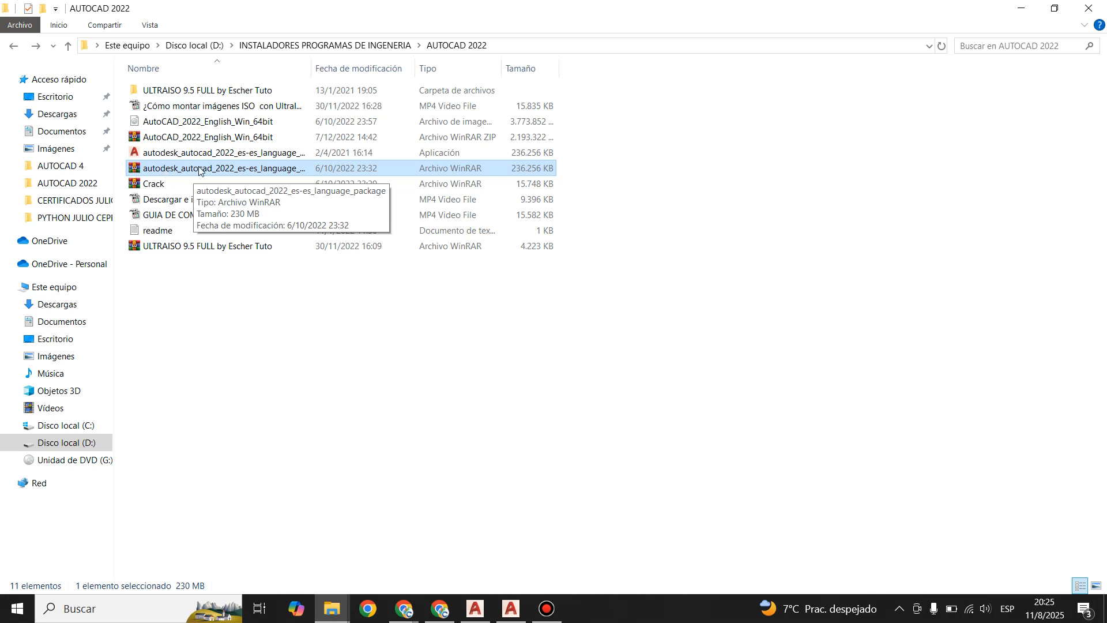
left_click(166, 154)
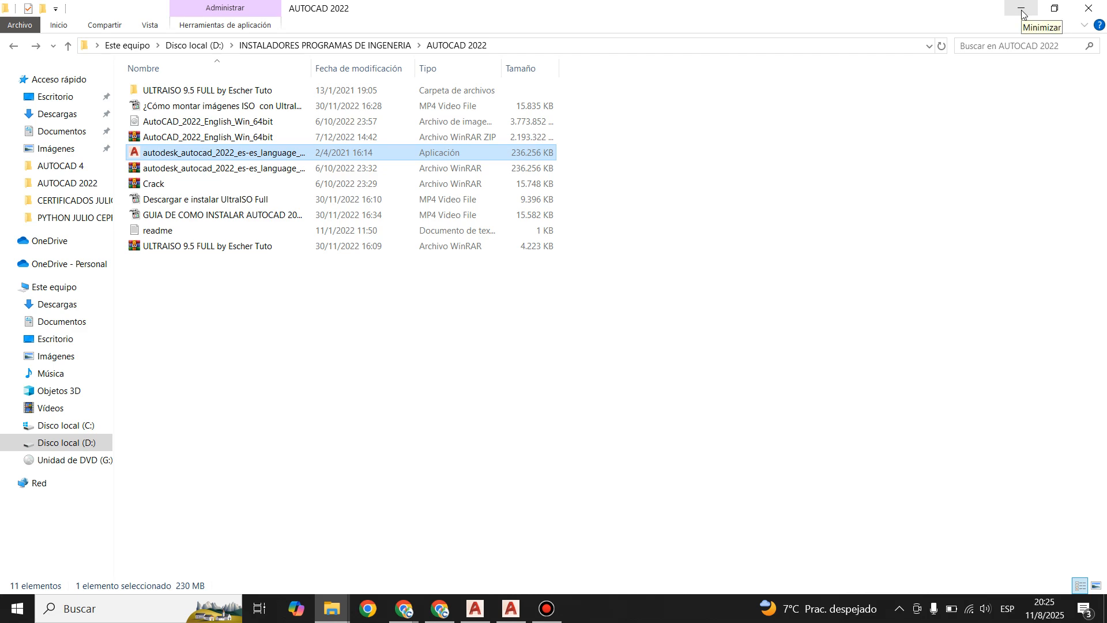
left_click(1104, 616)
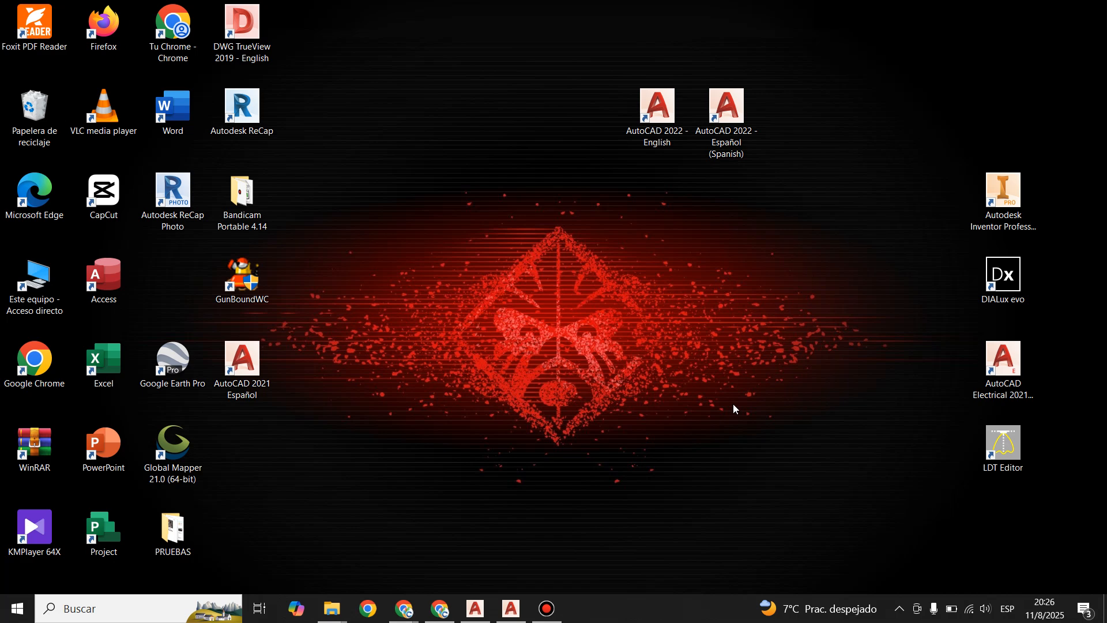
Step: Switch to AutoCAD 2021 and start a new drawing from the acadiso.dwt template
double_click(726, 105)
left_click(480, 613)
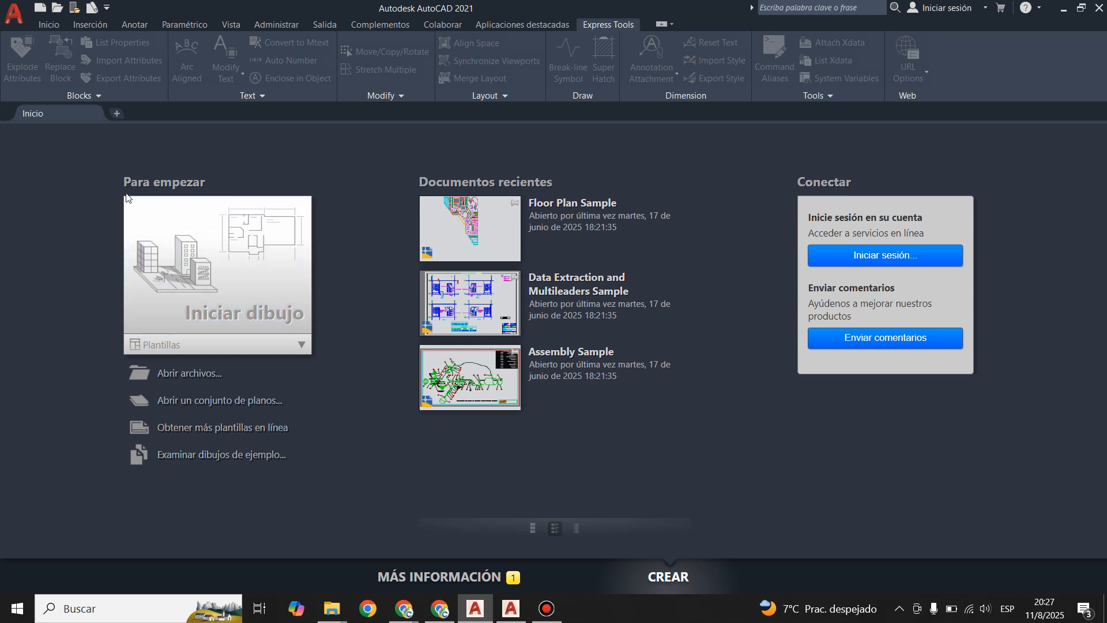
left_click(302, 345)
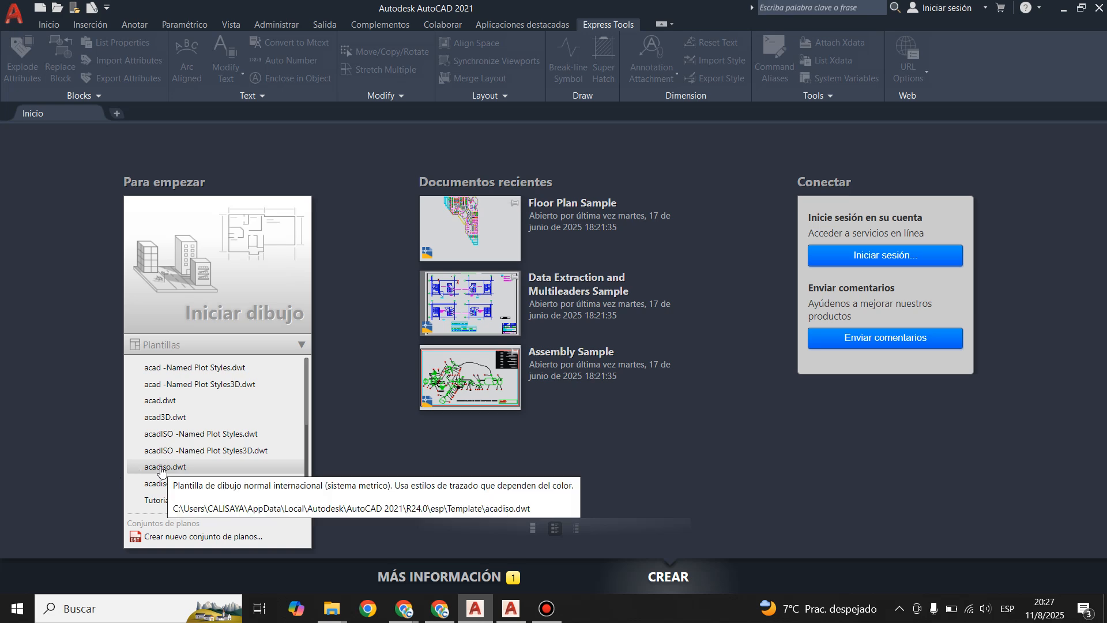
left_click(161, 469)
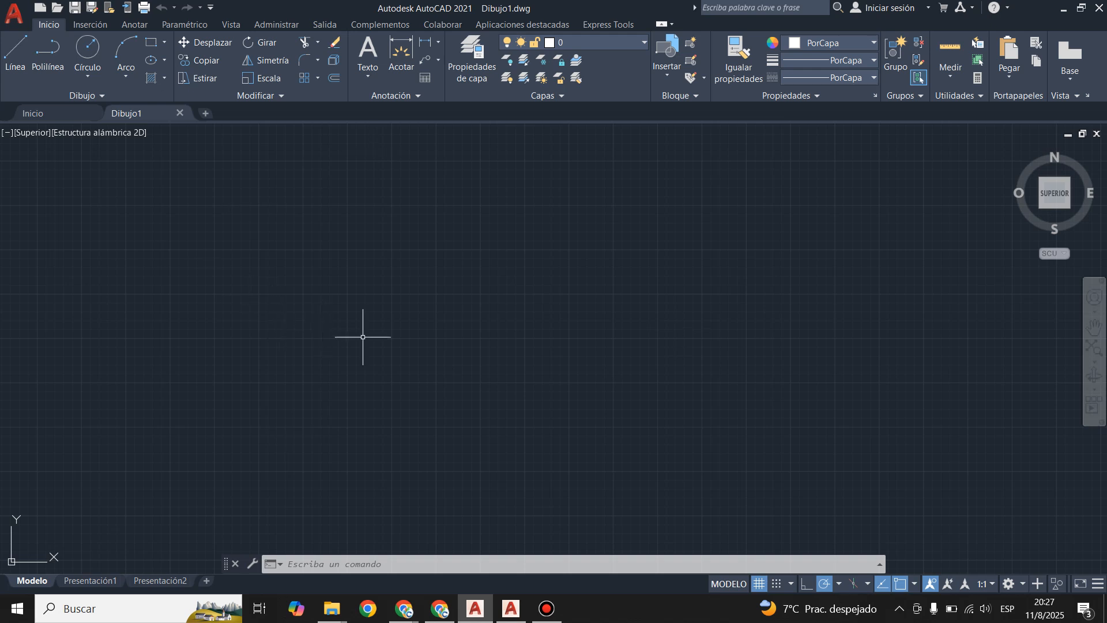
Step: Switch to AutoCAD 2022, start a new drawing from the acadiso.dwt template, and compare its workspace with AutoCAD 2021
left_click(511, 615)
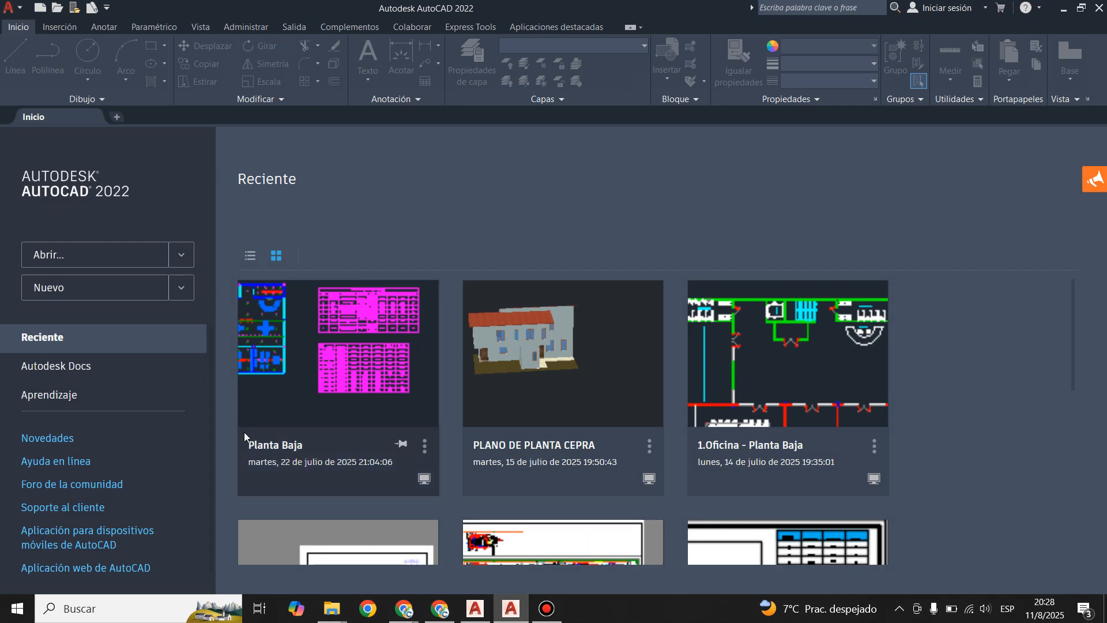
scroll(543, 372, "down", 3)
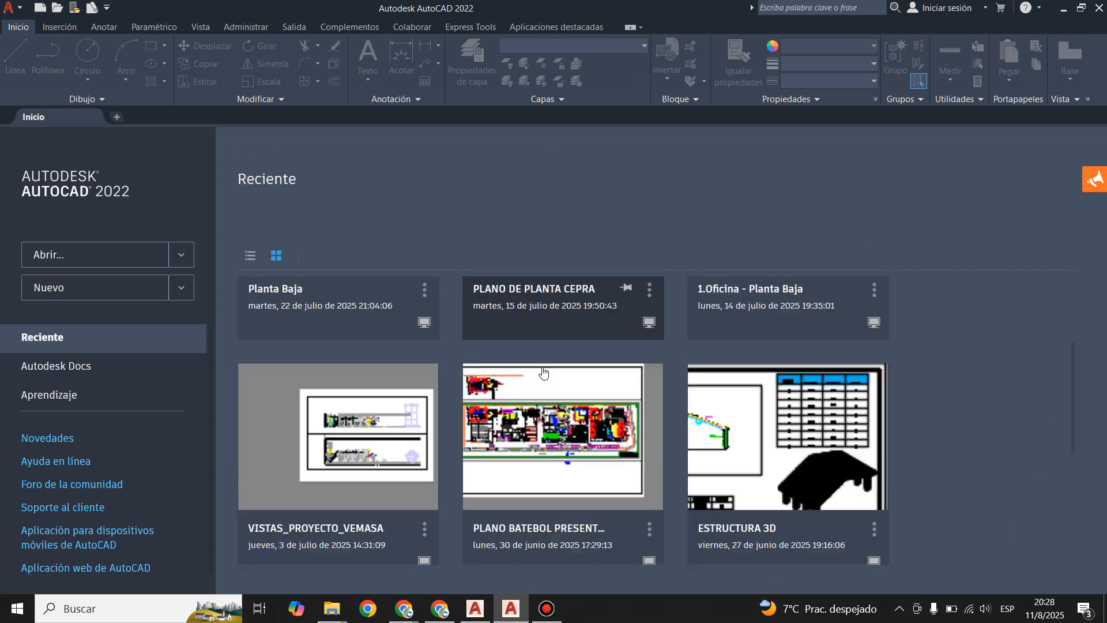
scroll(543, 372, "down", 2)
scroll(615, 429, "up", 5)
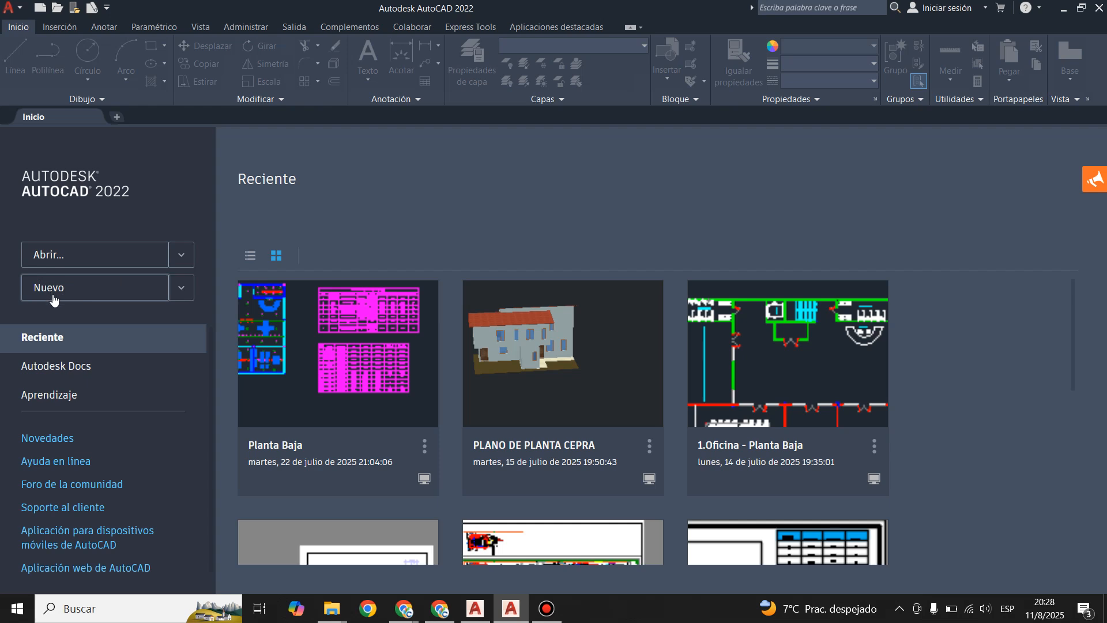
left_click(182, 259)
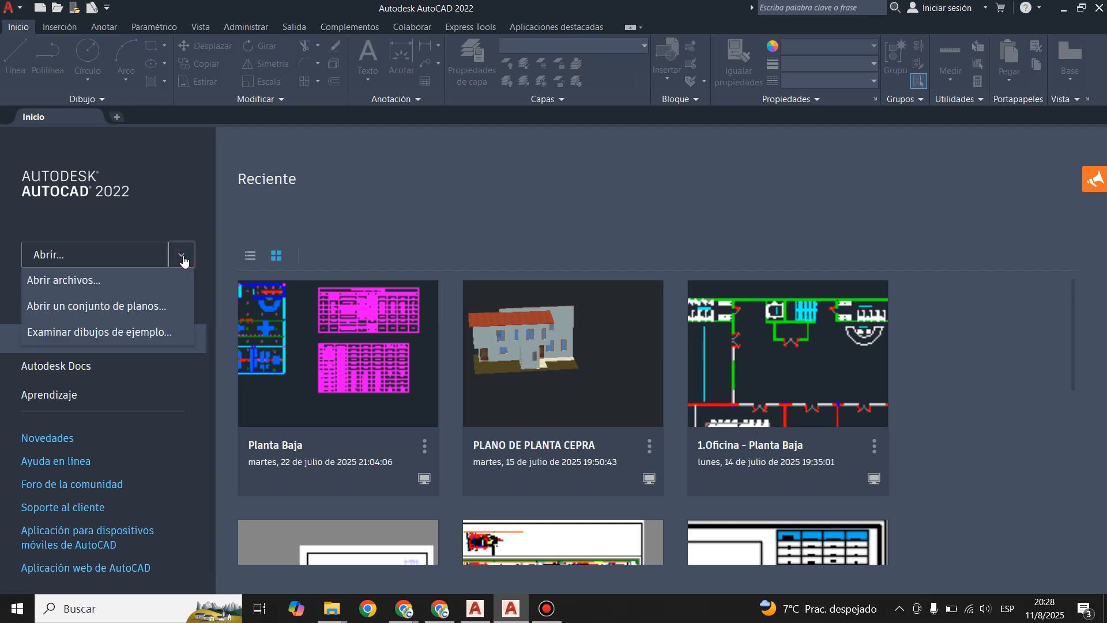
left_click(182, 259)
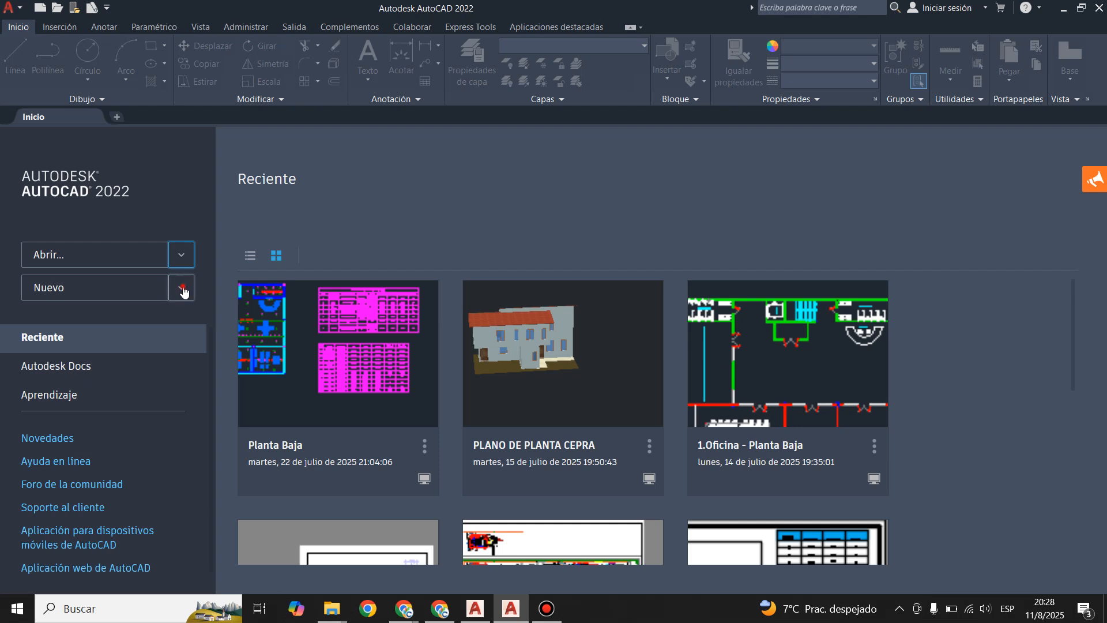
left_click(183, 289)
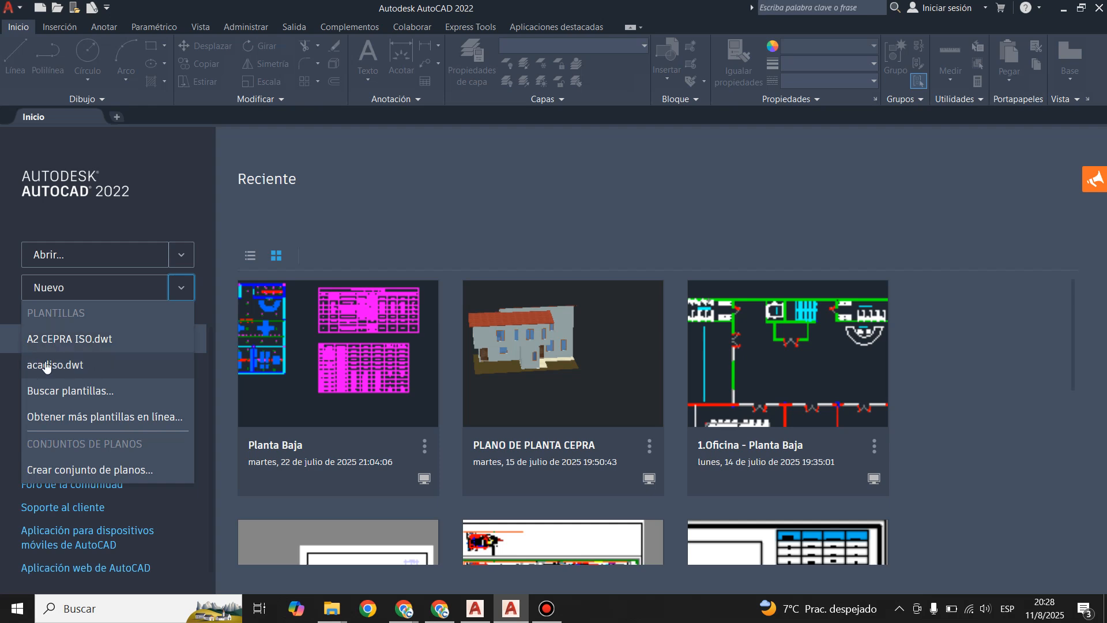
left_click(103, 371)
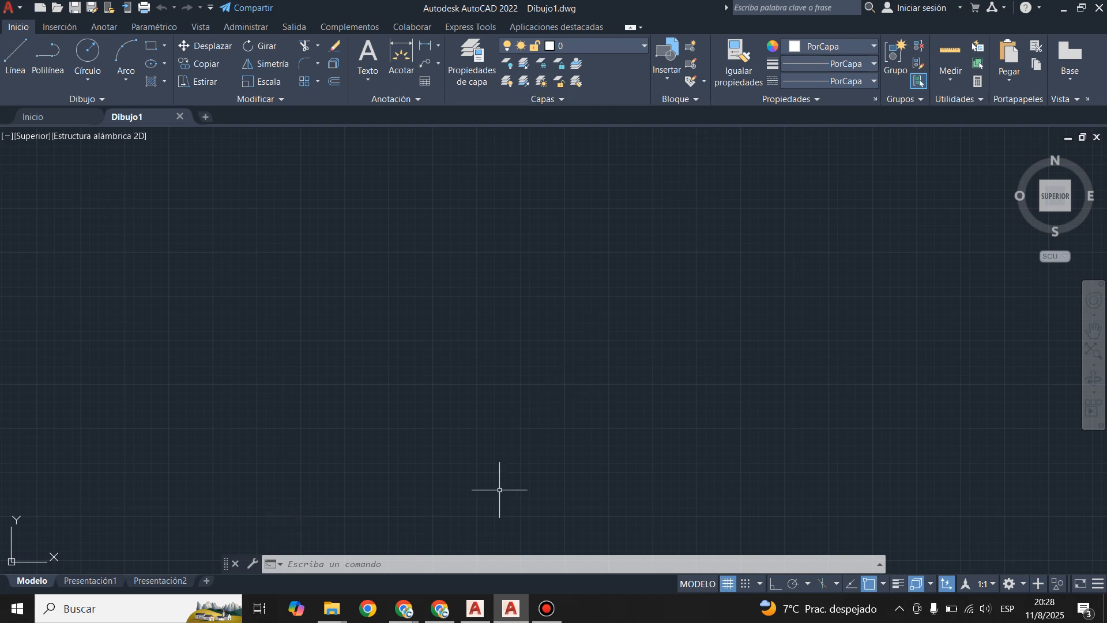
left_click(473, 613)
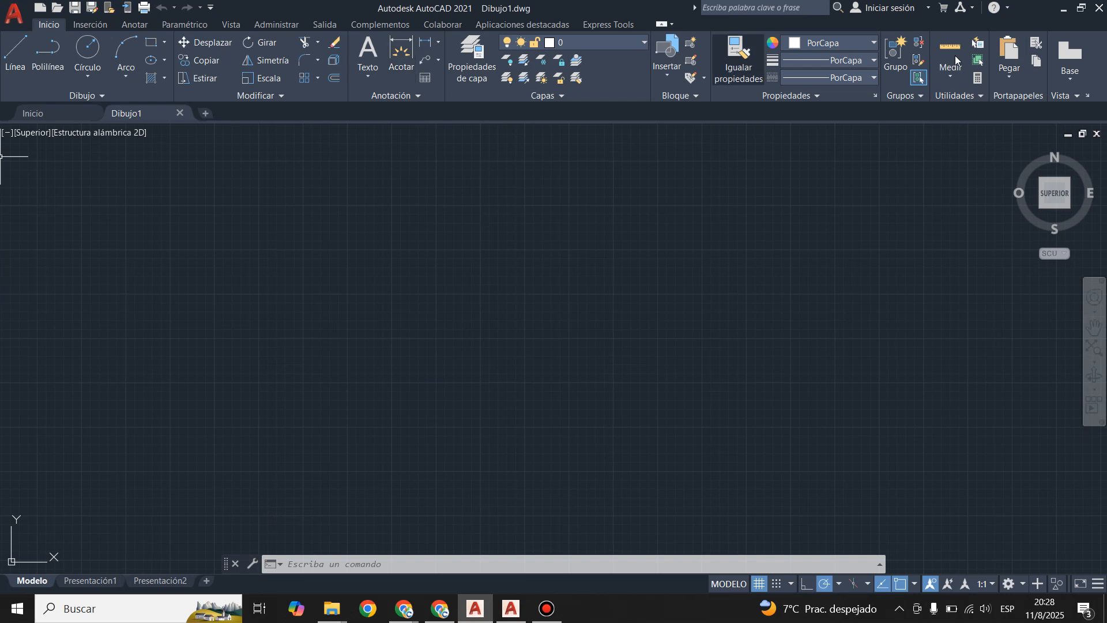
left_click(510, 609)
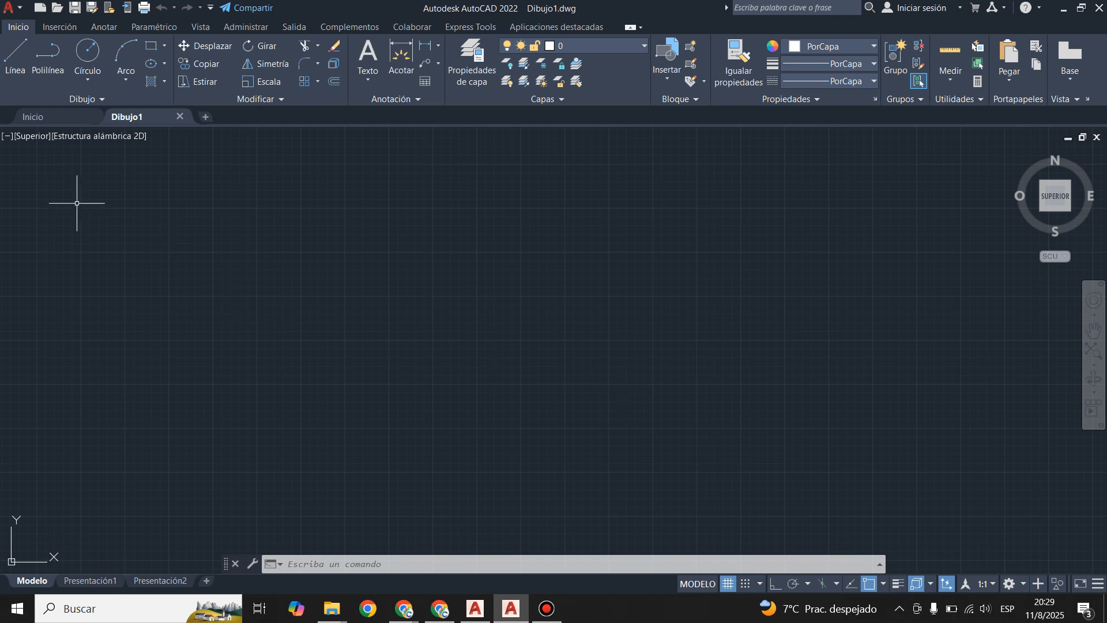
Step: Check the start page, return to Dibujo1, and draw an open zigzag of seven connected lines across the upper half of the drawing
left_click(68, 115)
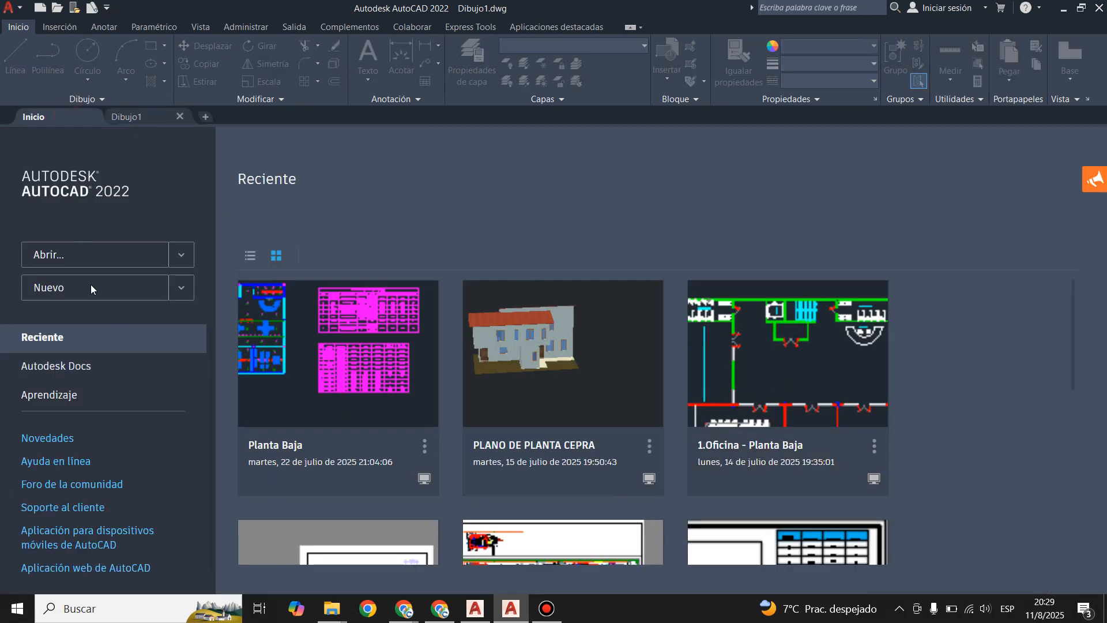
left_click(140, 119)
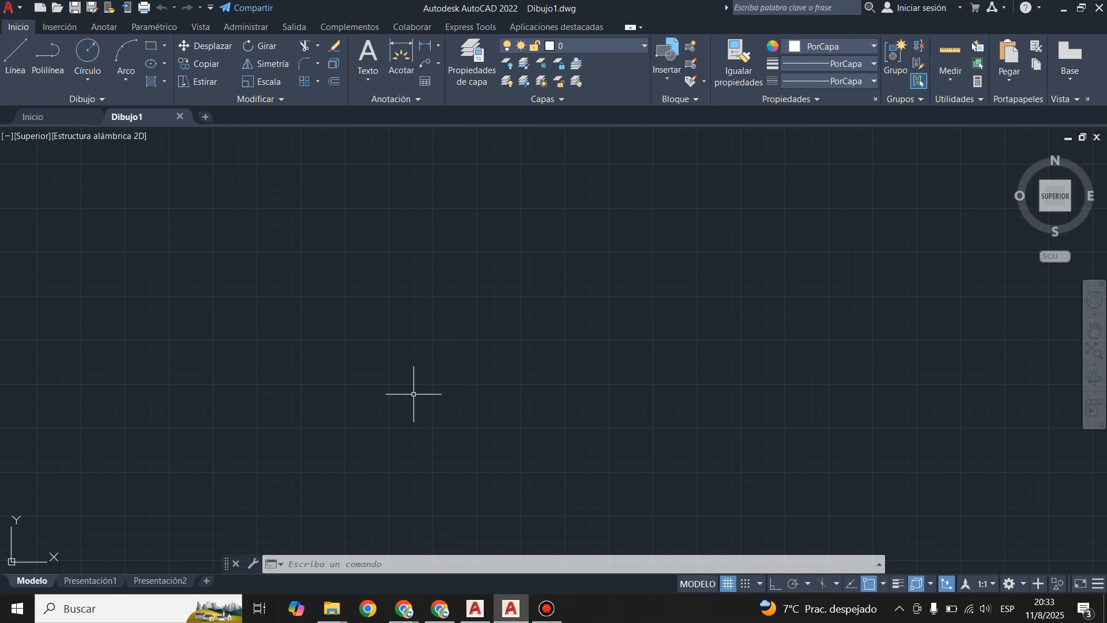
left_click(18, 60)
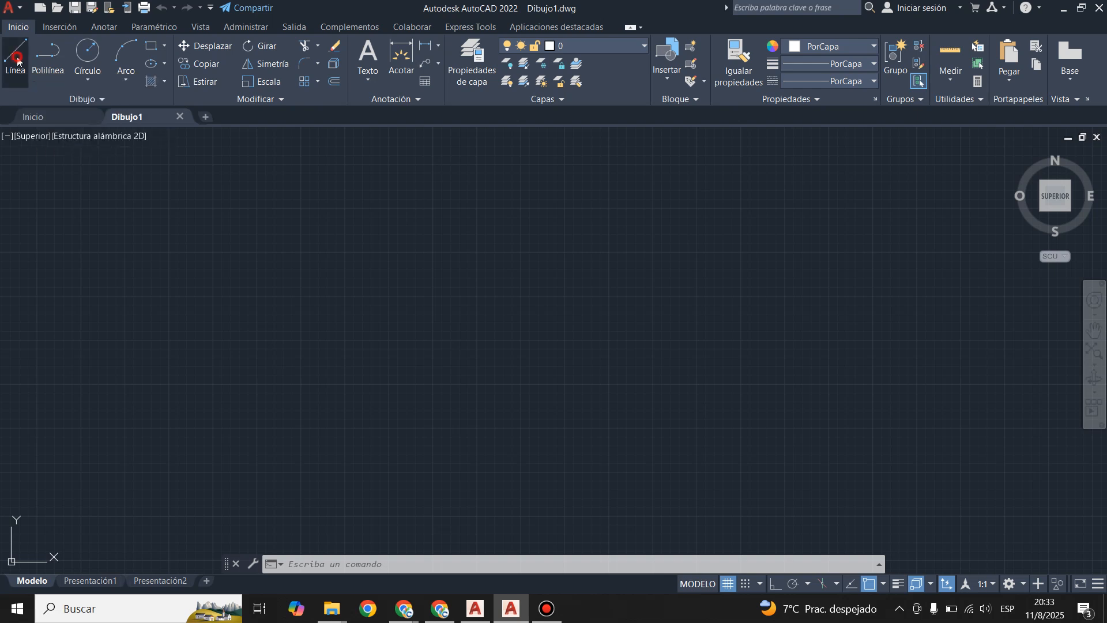
left_click(136, 337)
left_click(193, 213)
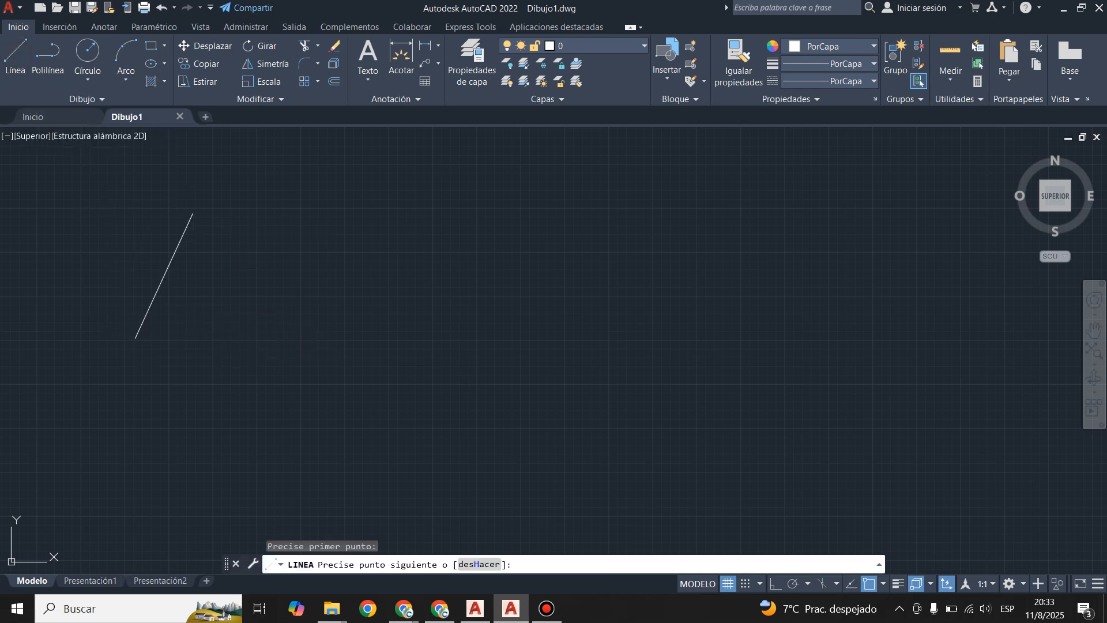
left_click(257, 348)
left_click(347, 210)
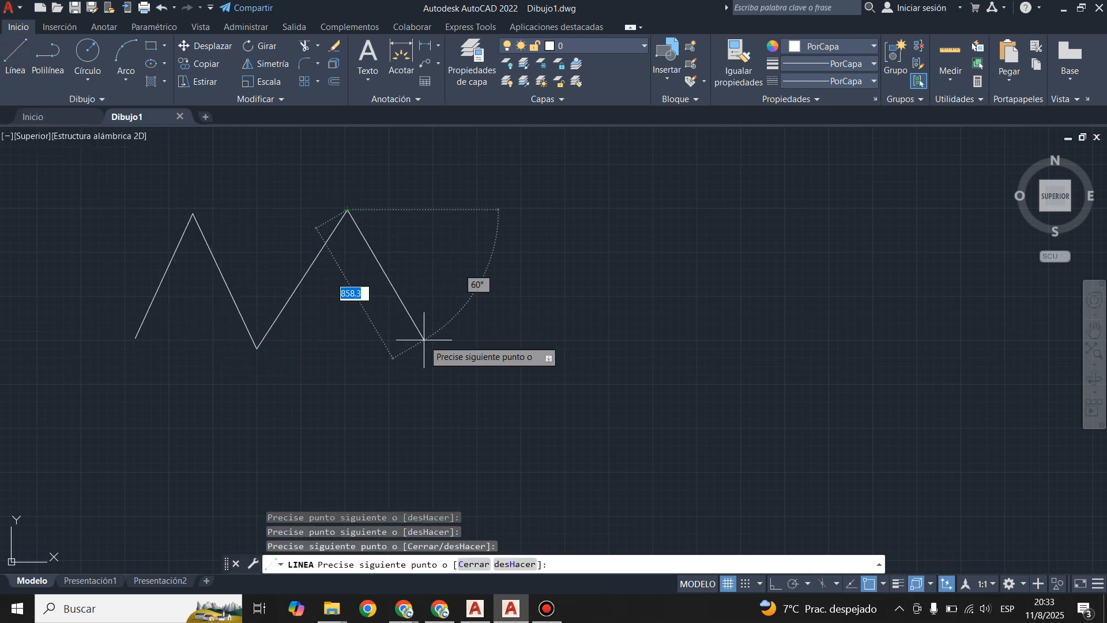
left_click(423, 339)
left_click(537, 231)
left_click(640, 355)
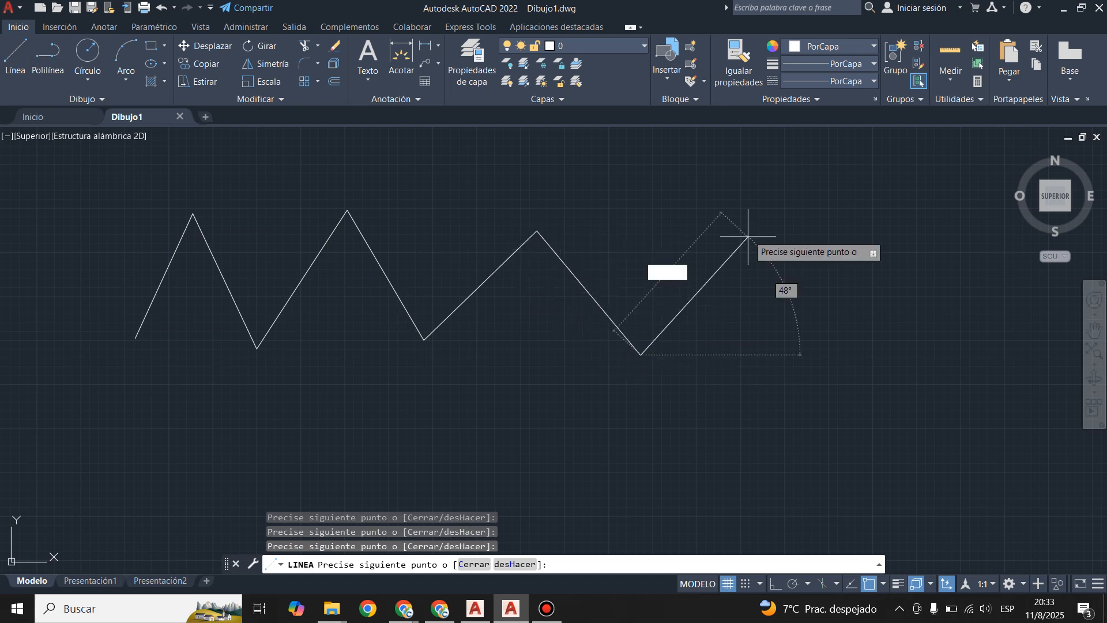
left_click(791, 198)
key("Escape")
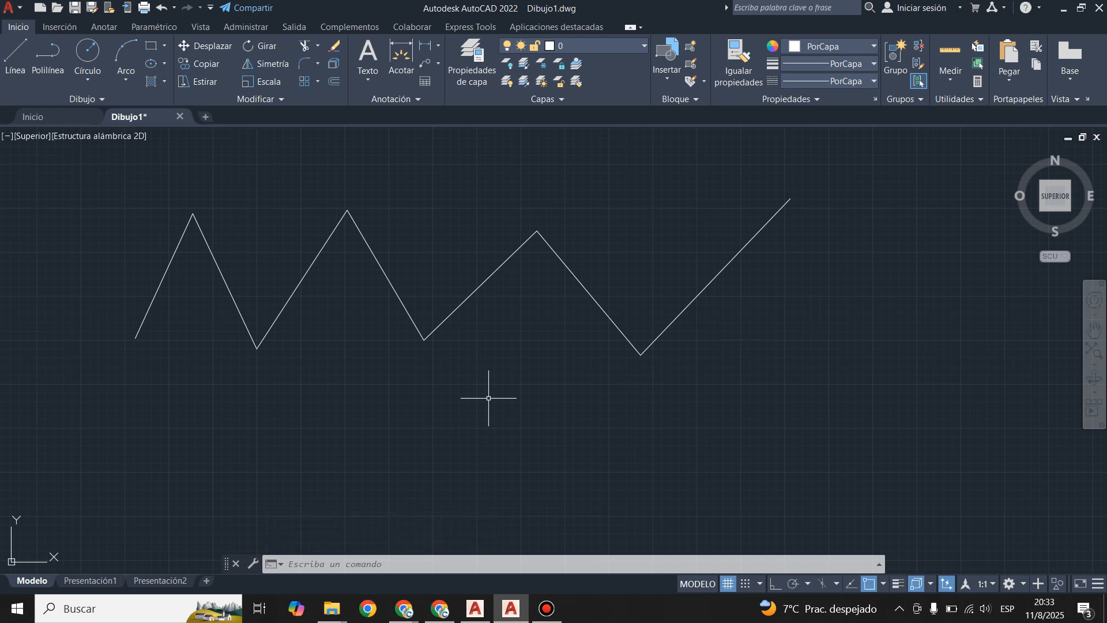
Step: Draw a second open zigzag of seven connected lines below the first one with the LINEA command
type("LINE")
key("Return")
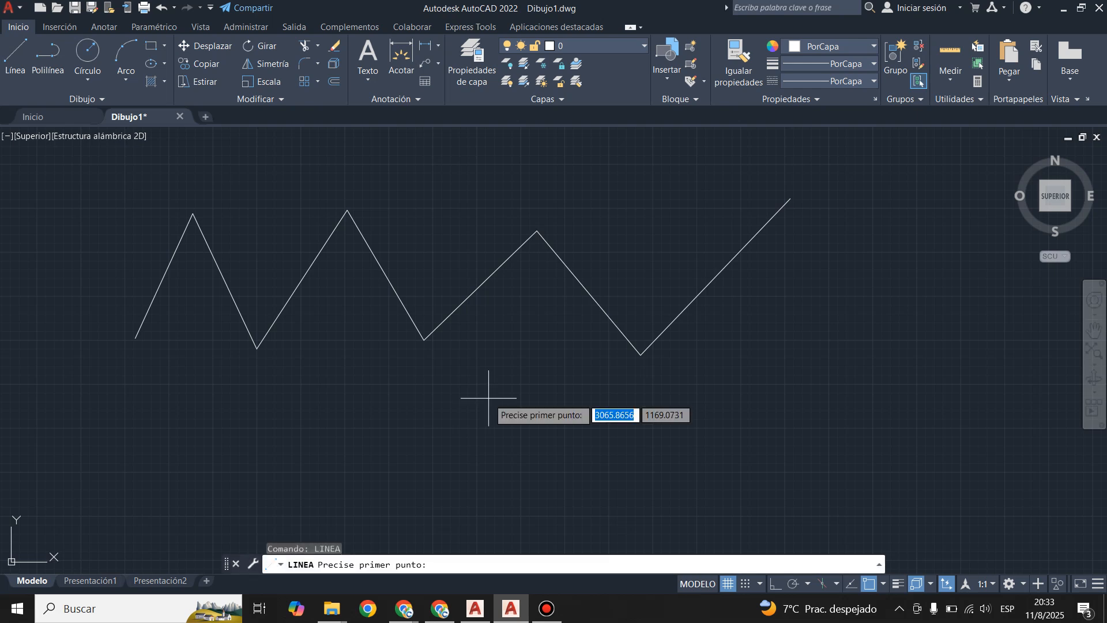
left_click(136, 455)
left_click(195, 364)
left_click(325, 478)
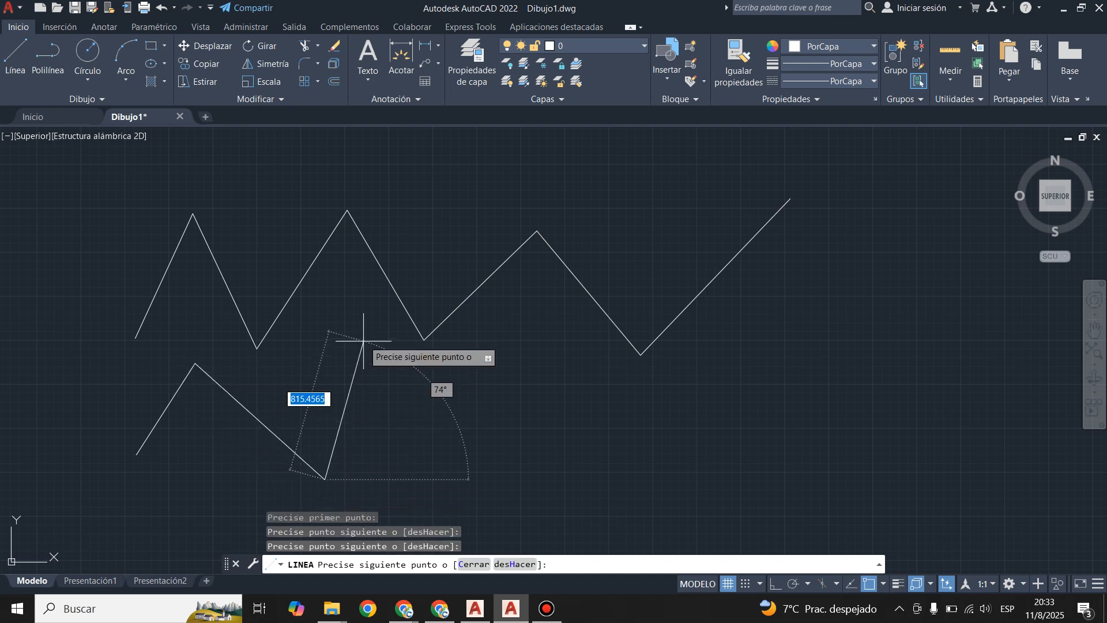
left_click(361, 346)
left_click(465, 451)
left_click(552, 326)
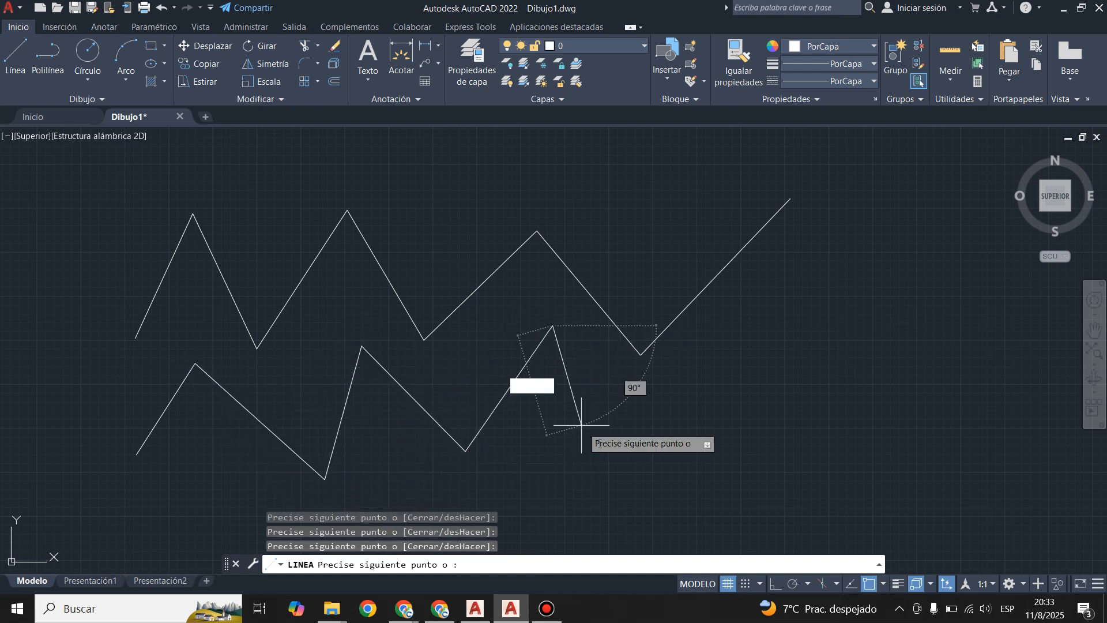
left_click(617, 467)
left_click(767, 333)
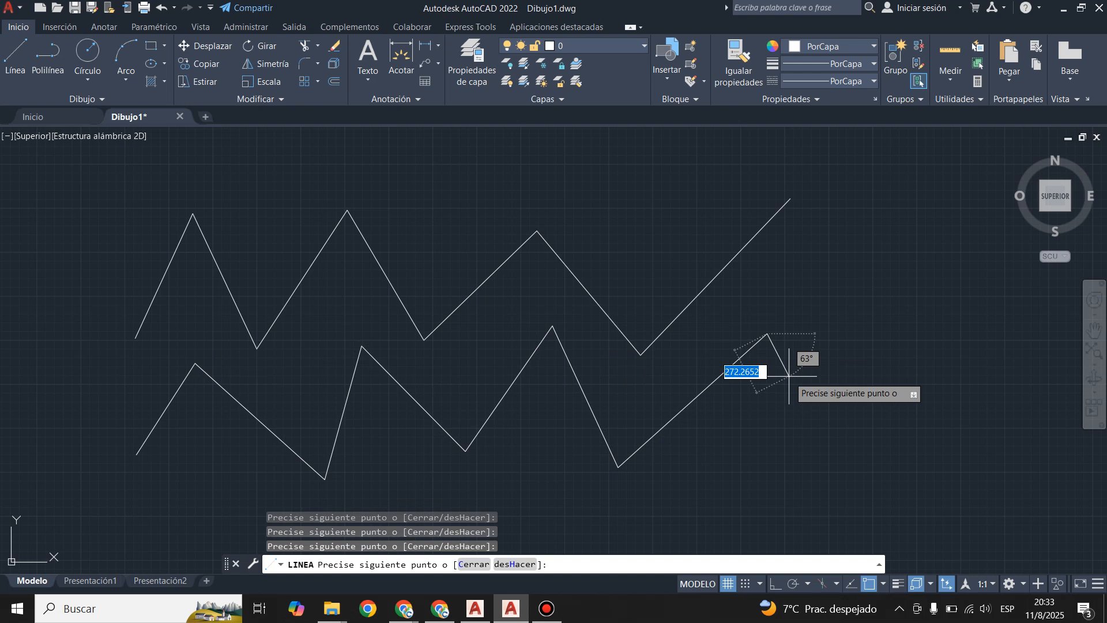
key("Escape")
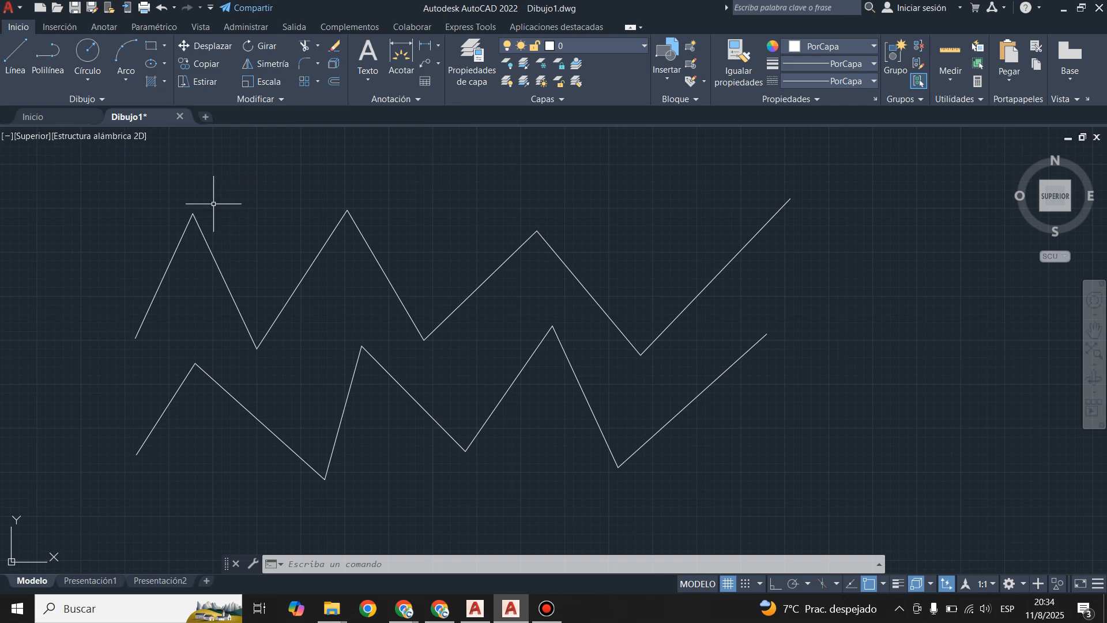
Step: Draw a circle centred on the first peak of the upper zigzag
type("cir")
key("Escape")
key("Return")
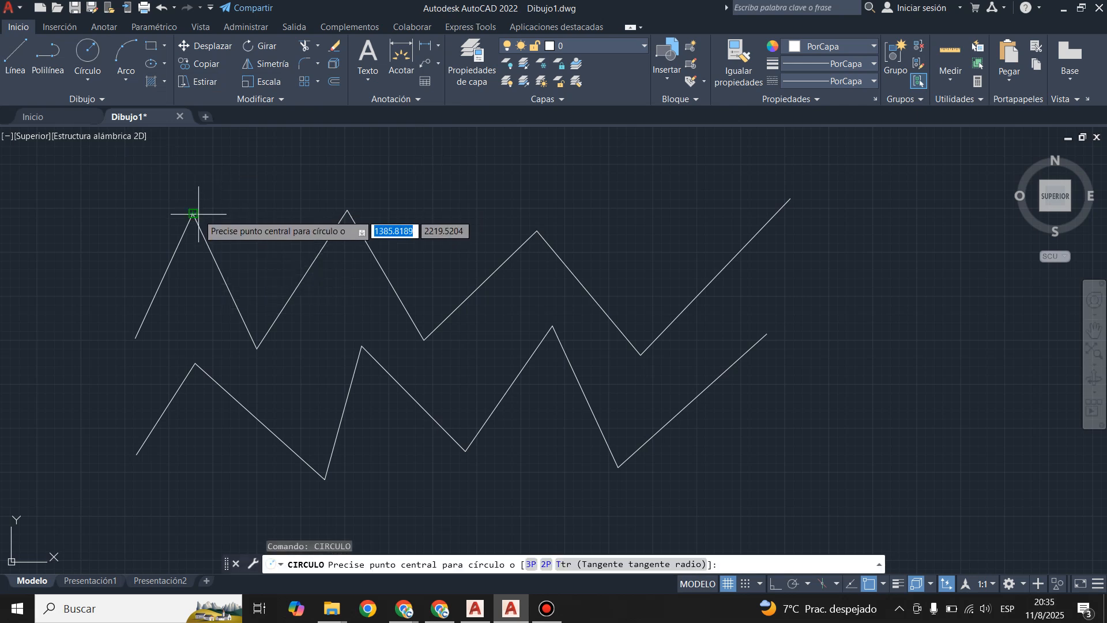
left_click(192, 215)
left_click(278, 219)
Step: Copy the circle once with COPIA, using its centre as base point, placing the copy above the zigzag's third peak
scroll(346, 240, "down", 3)
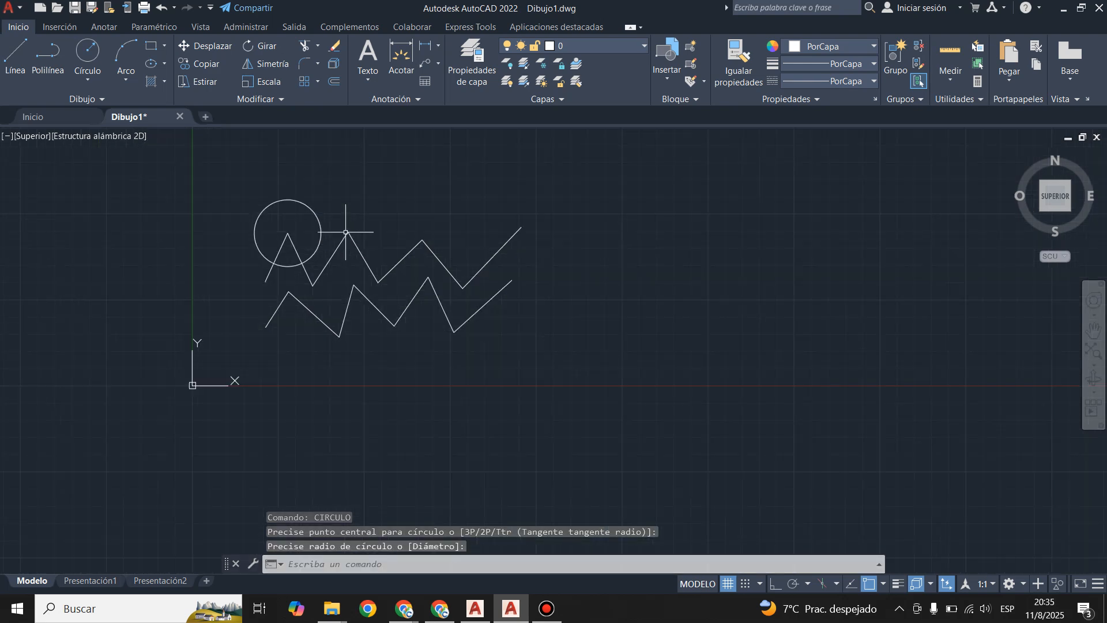
scroll(316, 179, "up", 3)
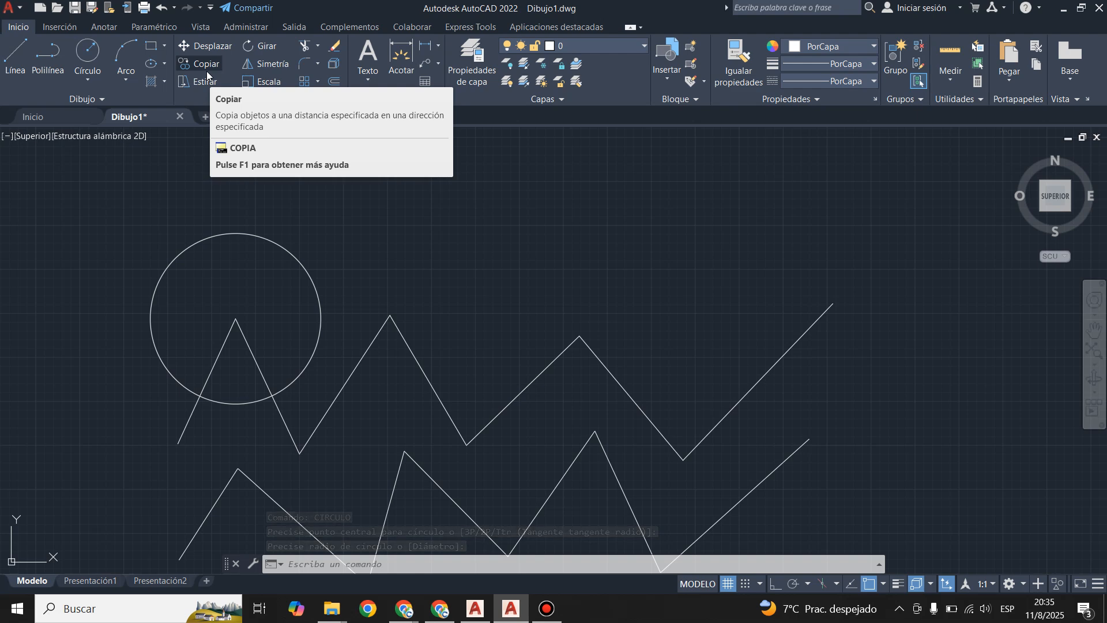
type("copia")
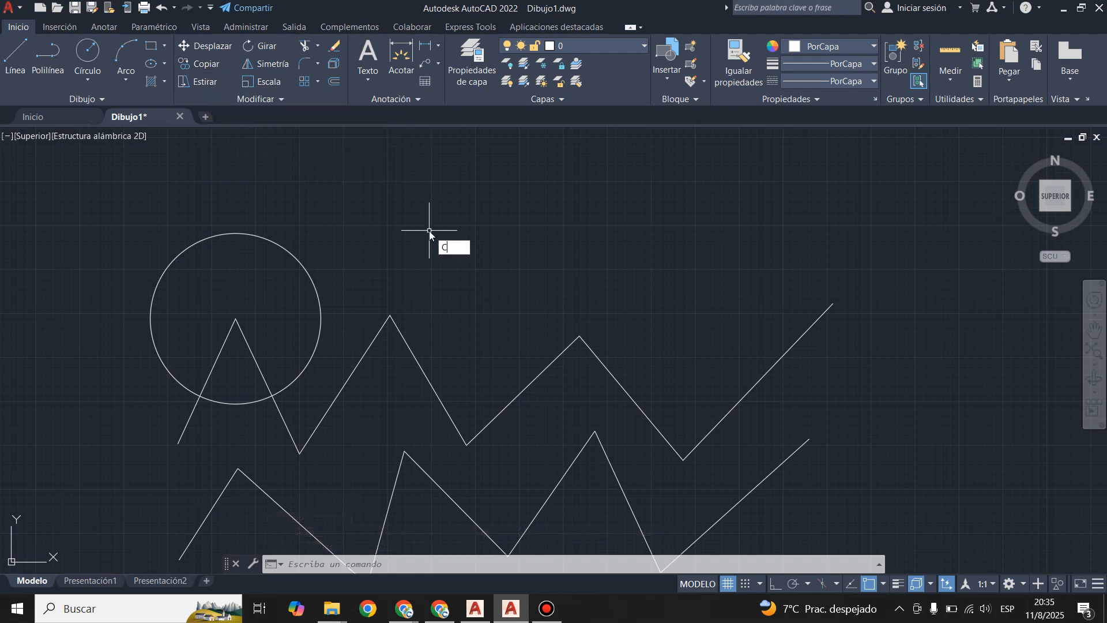
key("Return")
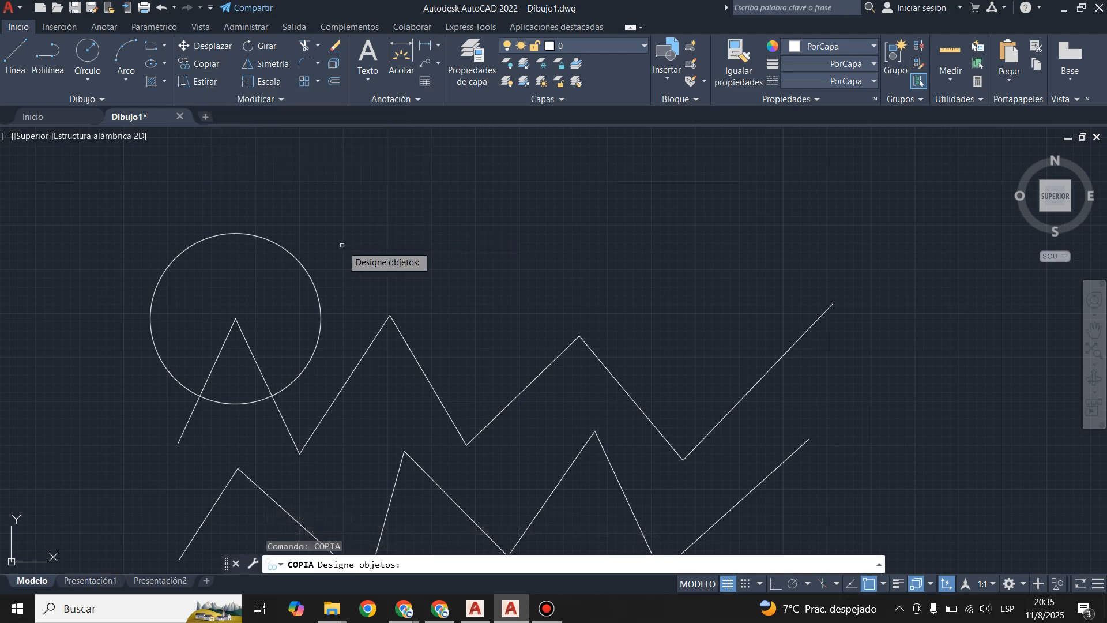
left_click(314, 282)
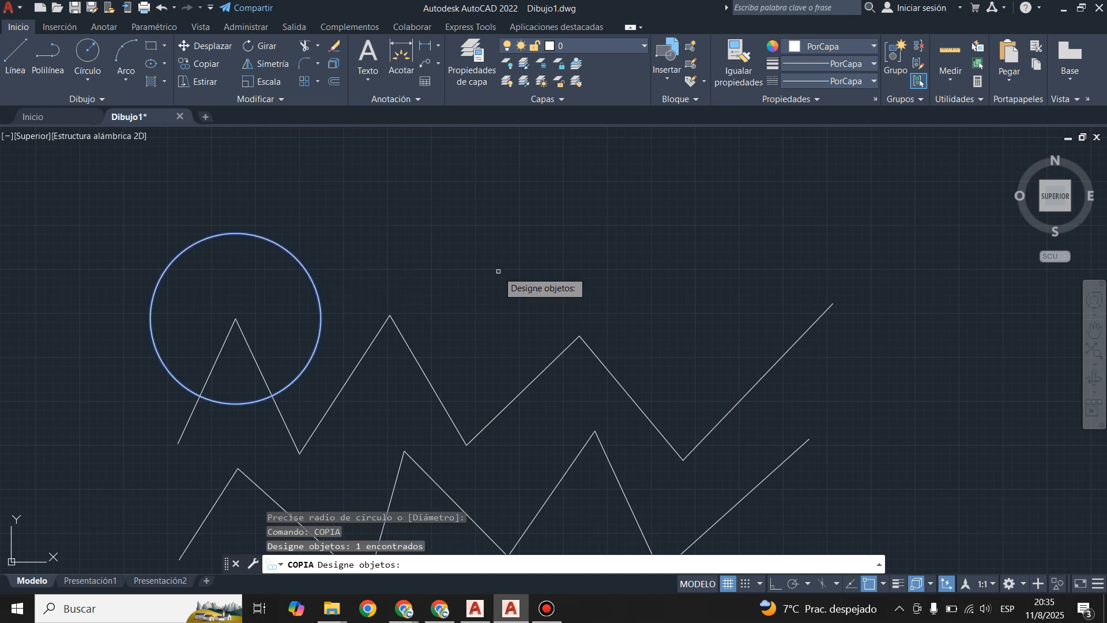
key("Return")
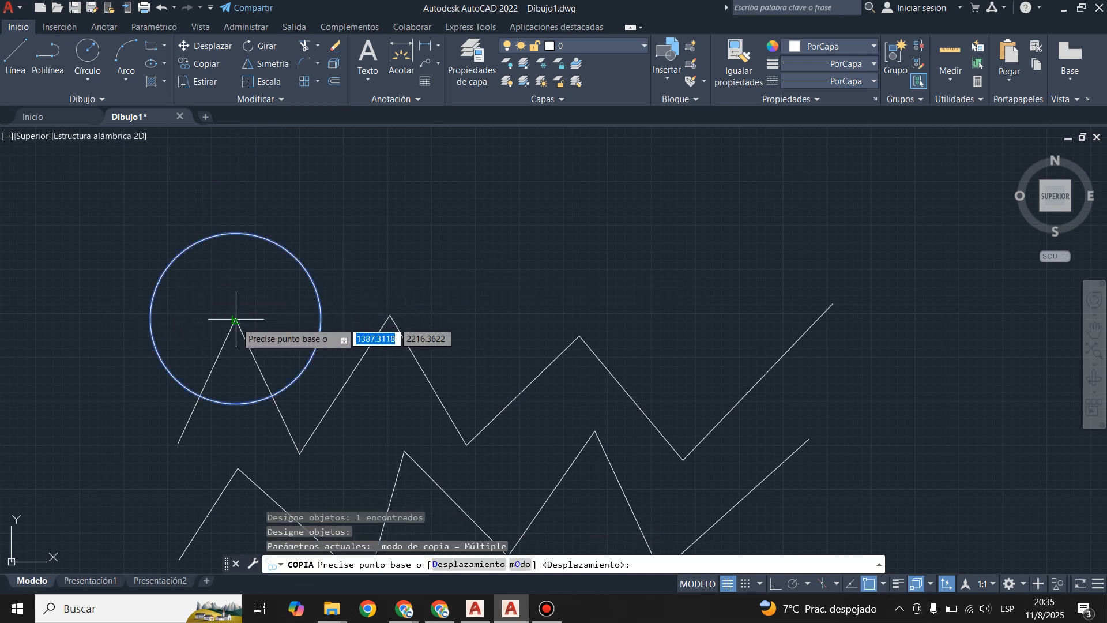
left_click(236, 319)
left_click(549, 248)
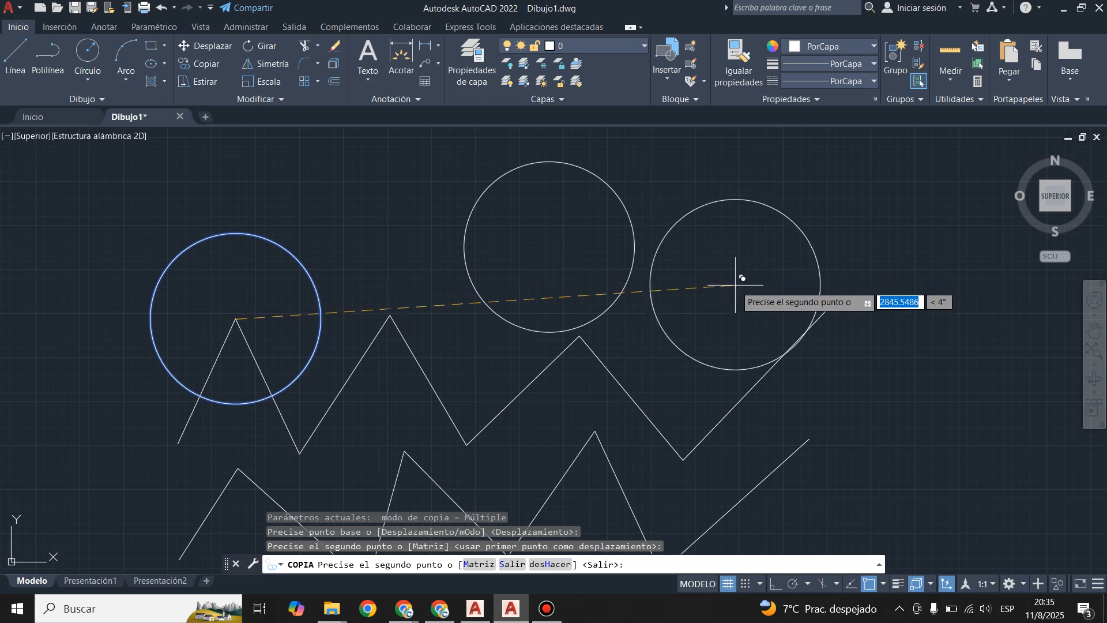
key("Escape")
Step: Draw an inverted V of two connected lines to the right of both zigzags with the LINEA command
scroll(332, 254, "down", 5)
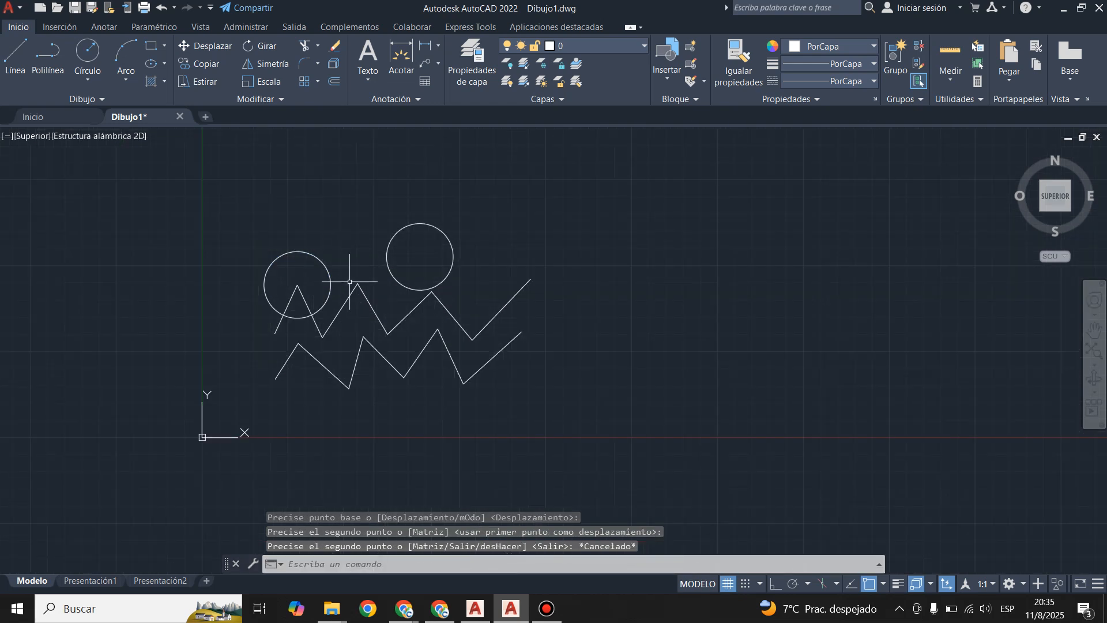
scroll(348, 282, "up", 3)
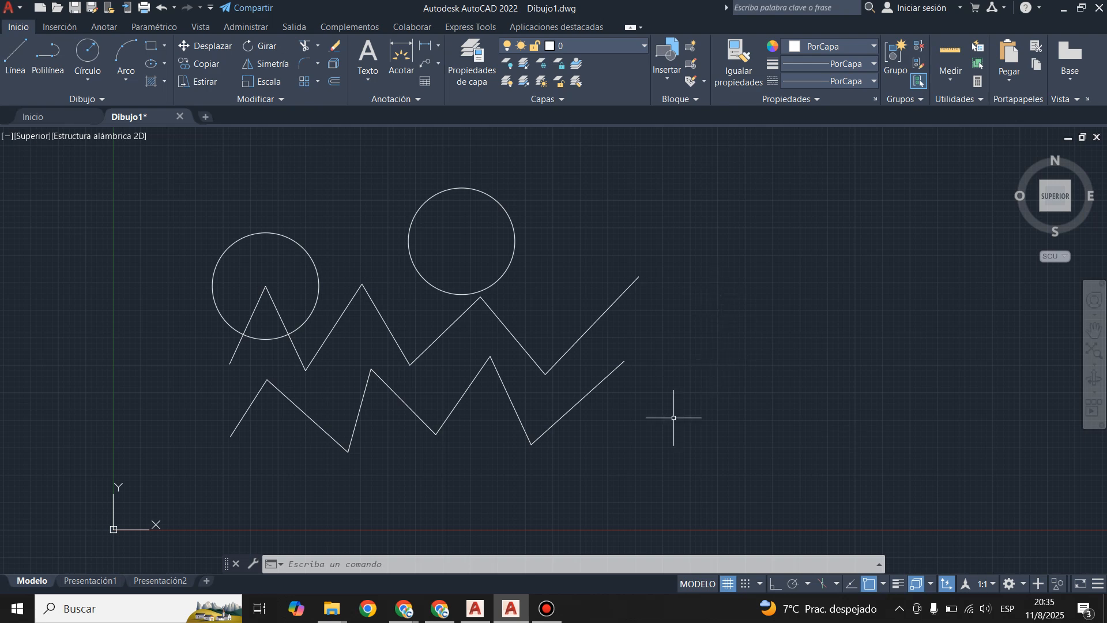
left_click(411, 567)
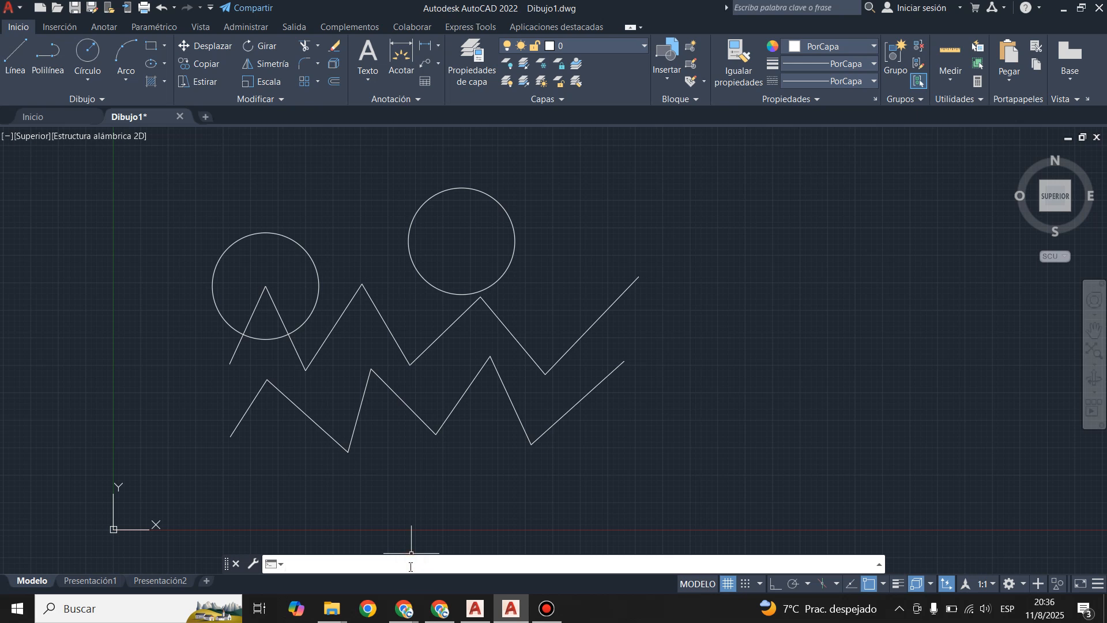
type("LINEA")
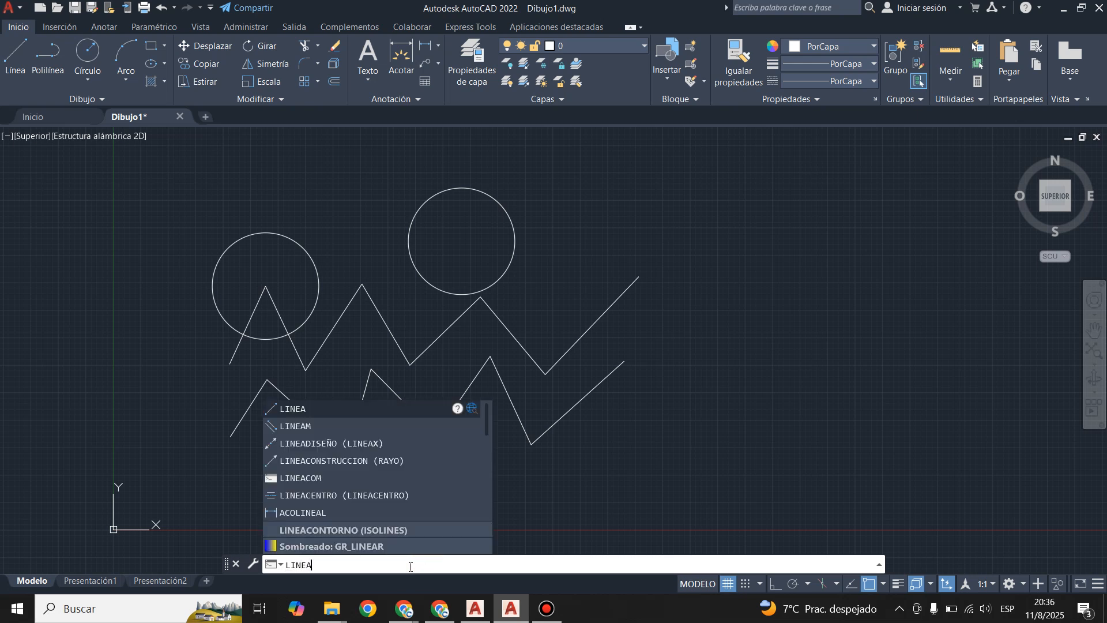
key("Return")
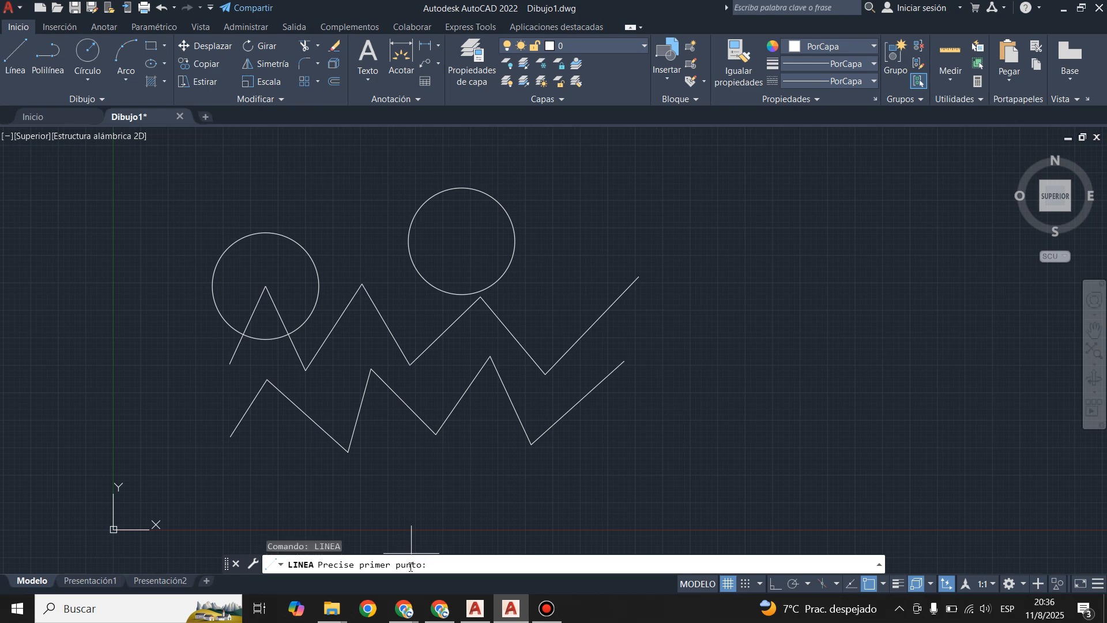
left_click(655, 407)
left_click(740, 261)
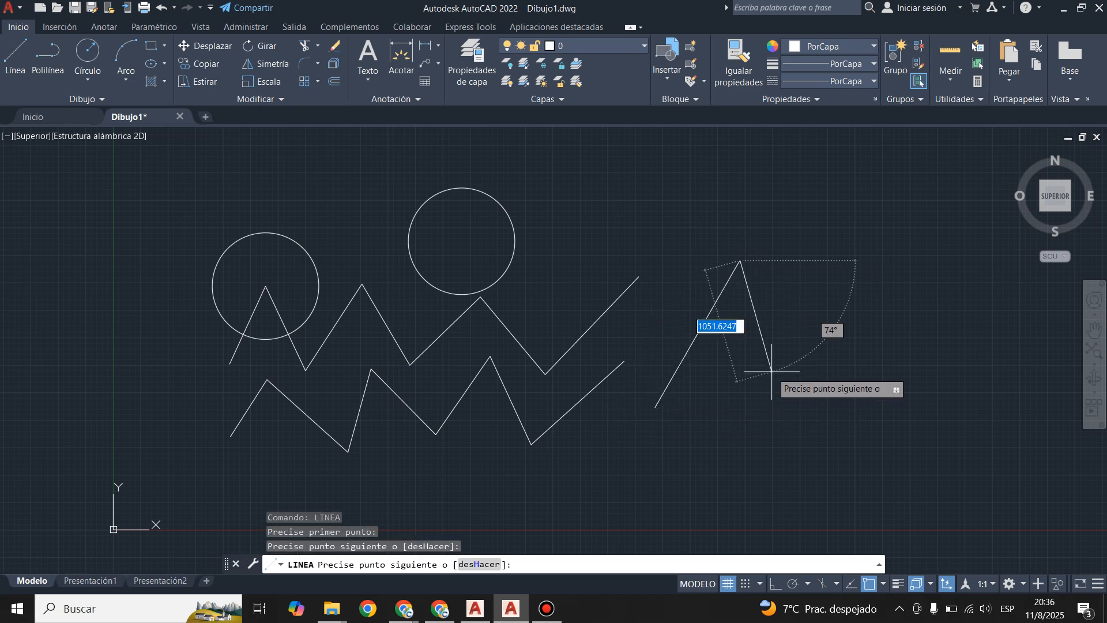
left_click(777, 400)
key("Return")
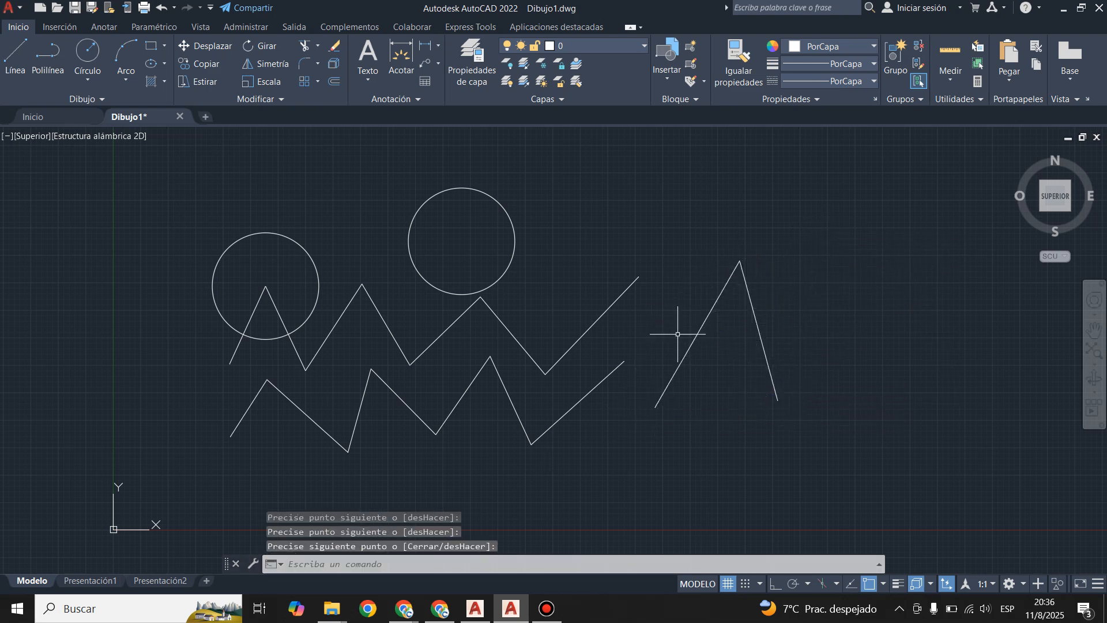
scroll(358, 314, "down", 3)
scroll(579, 315, "up", 3)
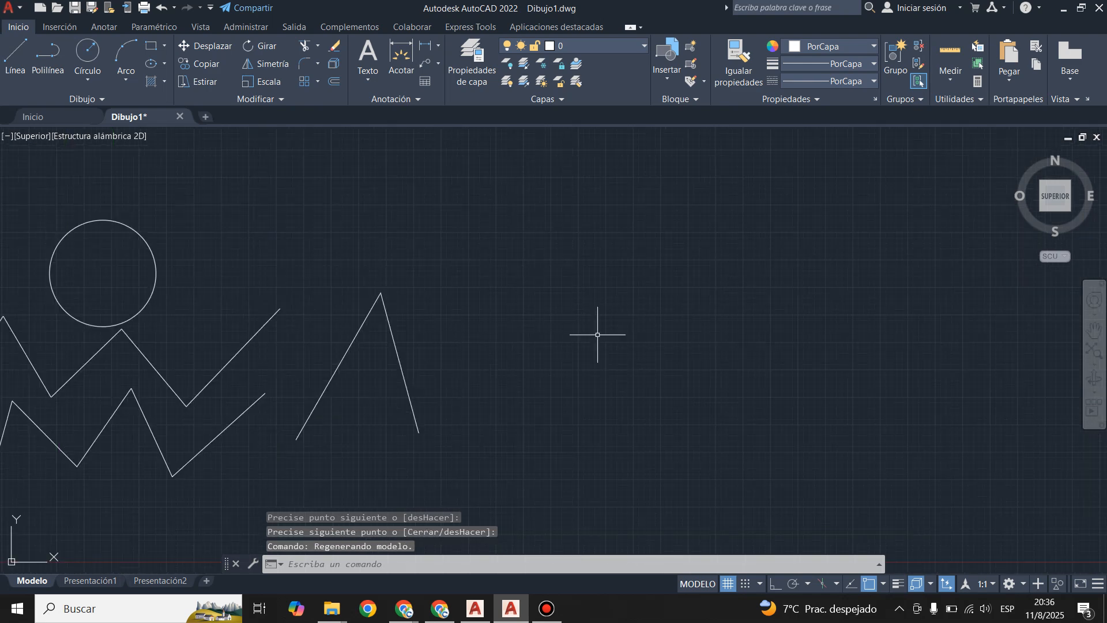
type("linea")
key("Return")
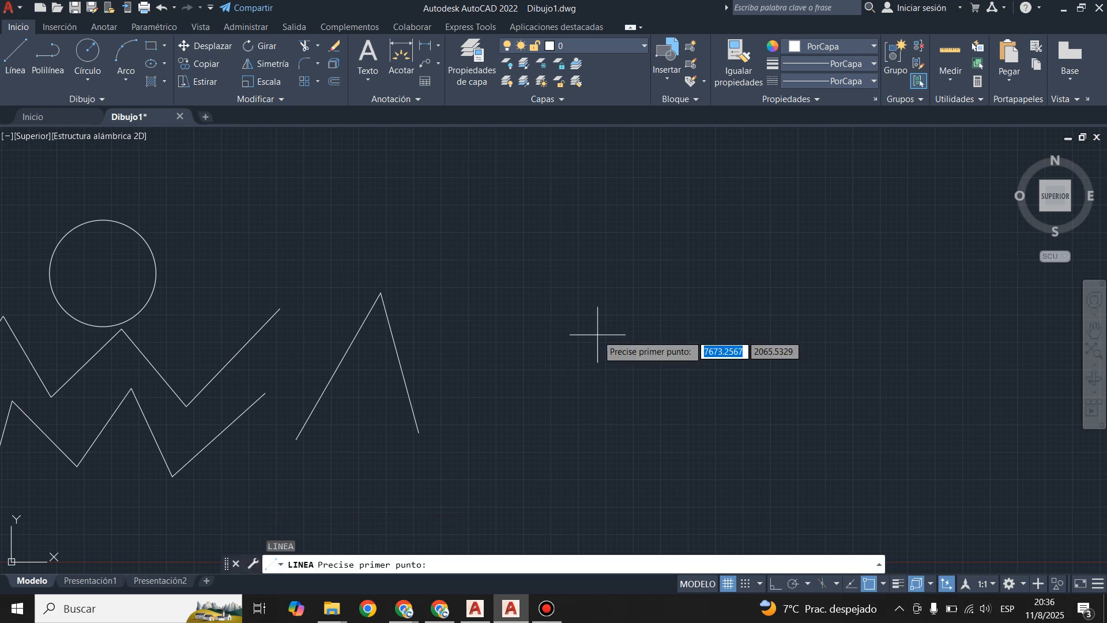
key("Escape")
Step: Draw another two-line peak in the empty area to the right of the existing inverted V with LINEA
type("linea")
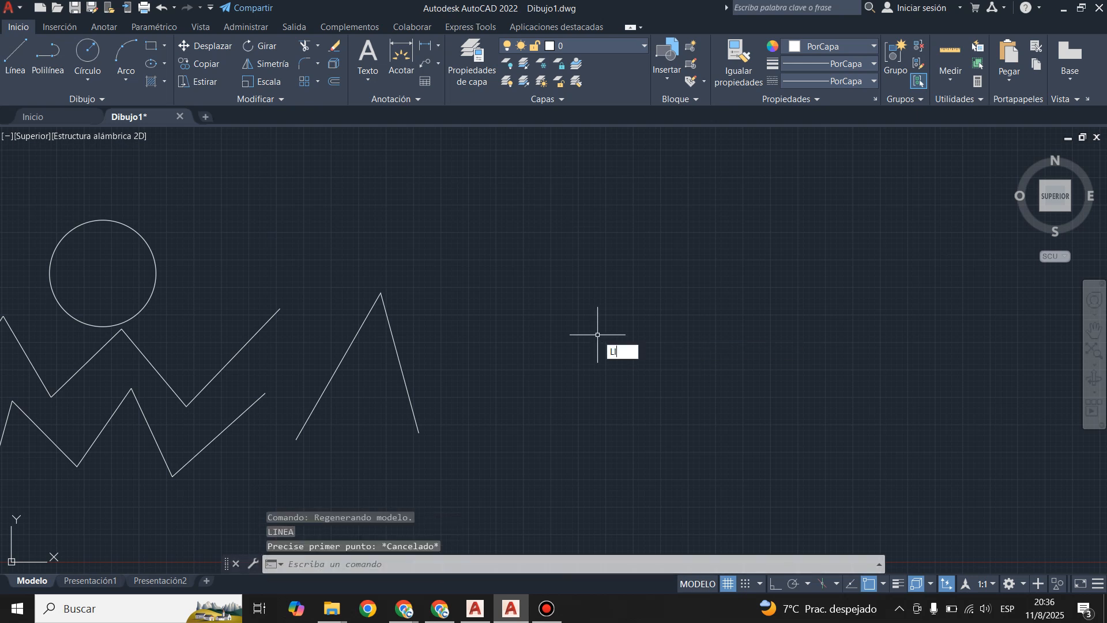
key("Return")
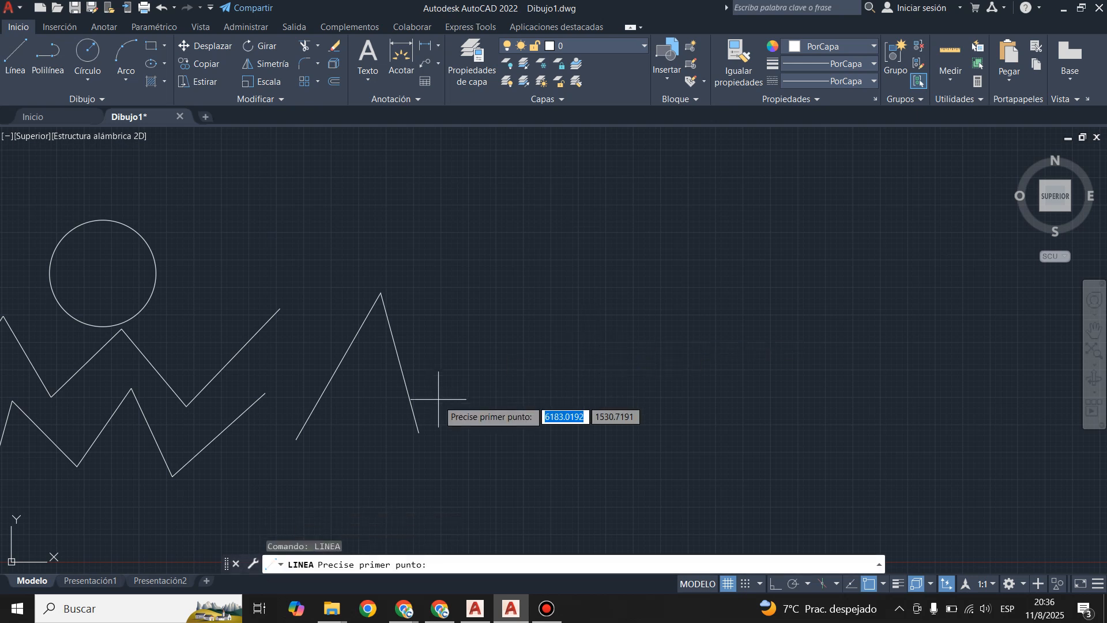
left_click(495, 420)
left_click(548, 275)
left_click(633, 429)
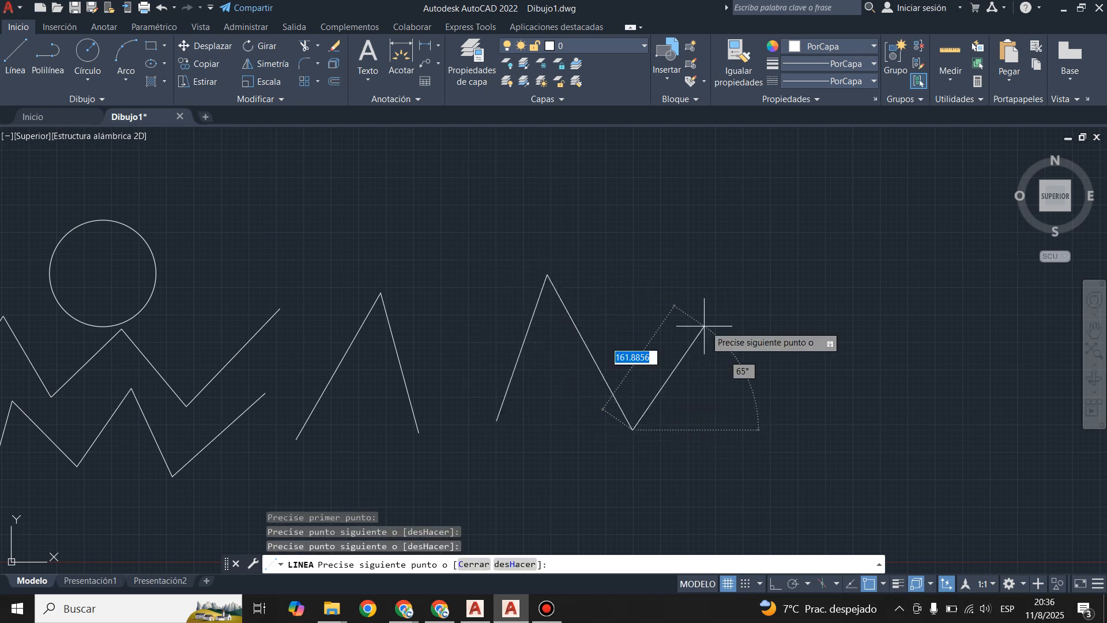
key("Escape")
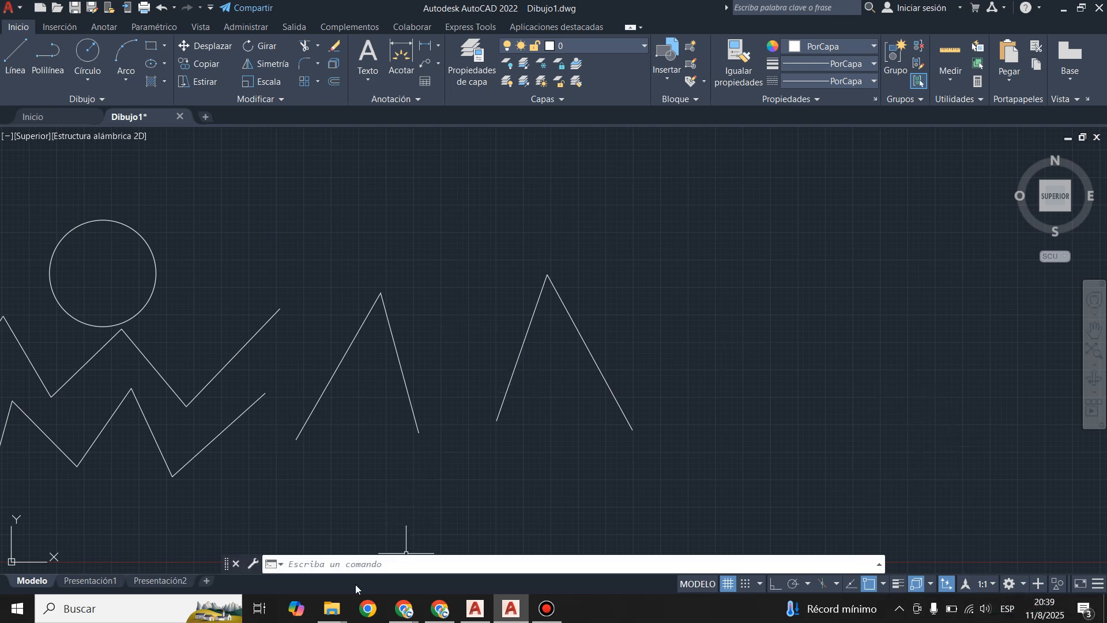
Step: Switch to the AUTOCAD 2022 folder in File Explorer and open the guide video on how to install AutoCAD
left_click(334, 612)
left_click(244, 542)
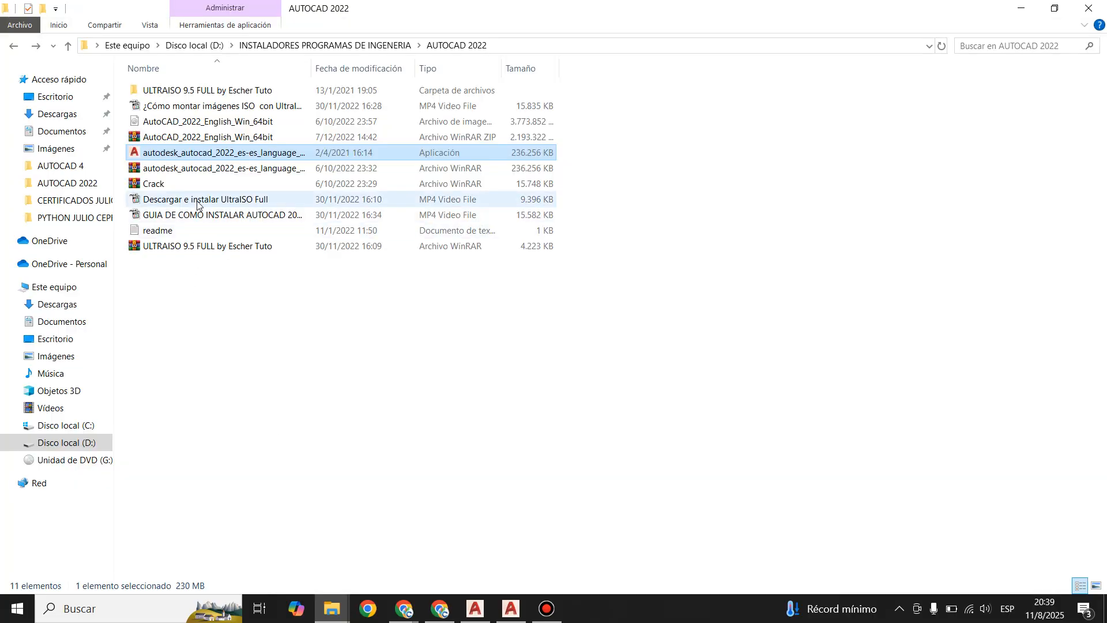
double_click(200, 217)
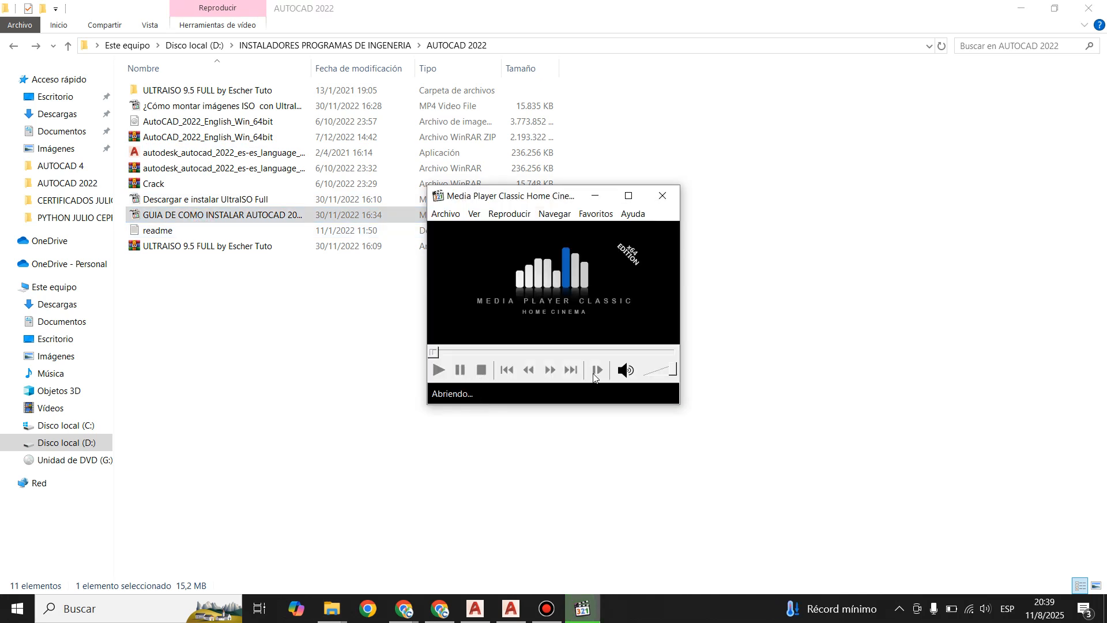
Step: Play the AutoCAD 2022 guide video muted and skim its opening section on the setup files, Windows Security settings and installer launch
left_click(622, 376)
left_click(942, 561)
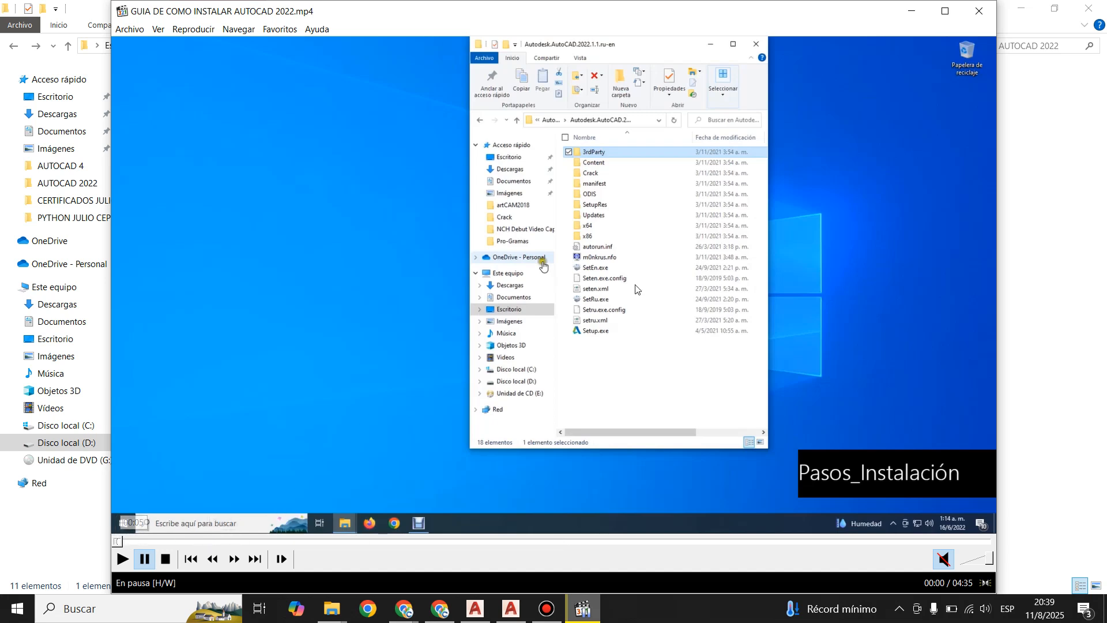
left_click(123, 558)
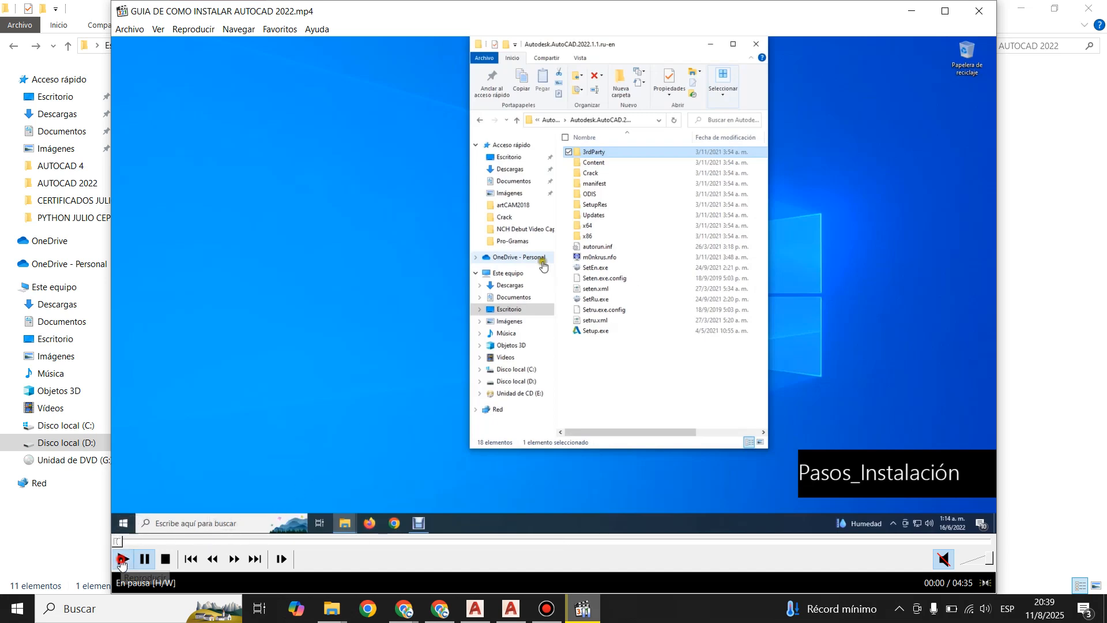
left_click(137, 541)
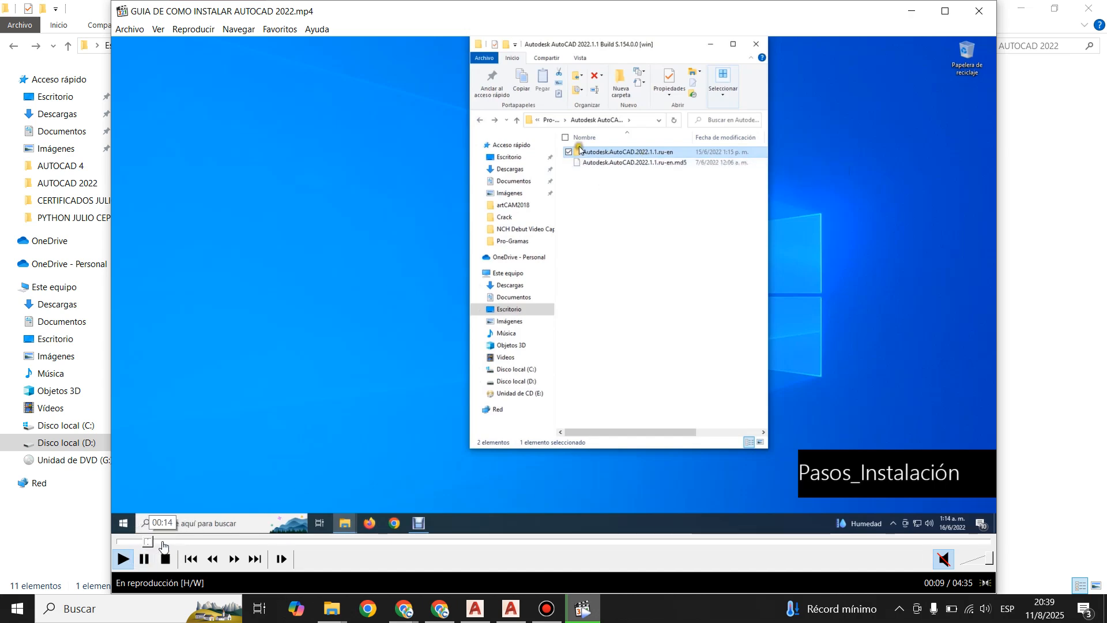
left_click(163, 542)
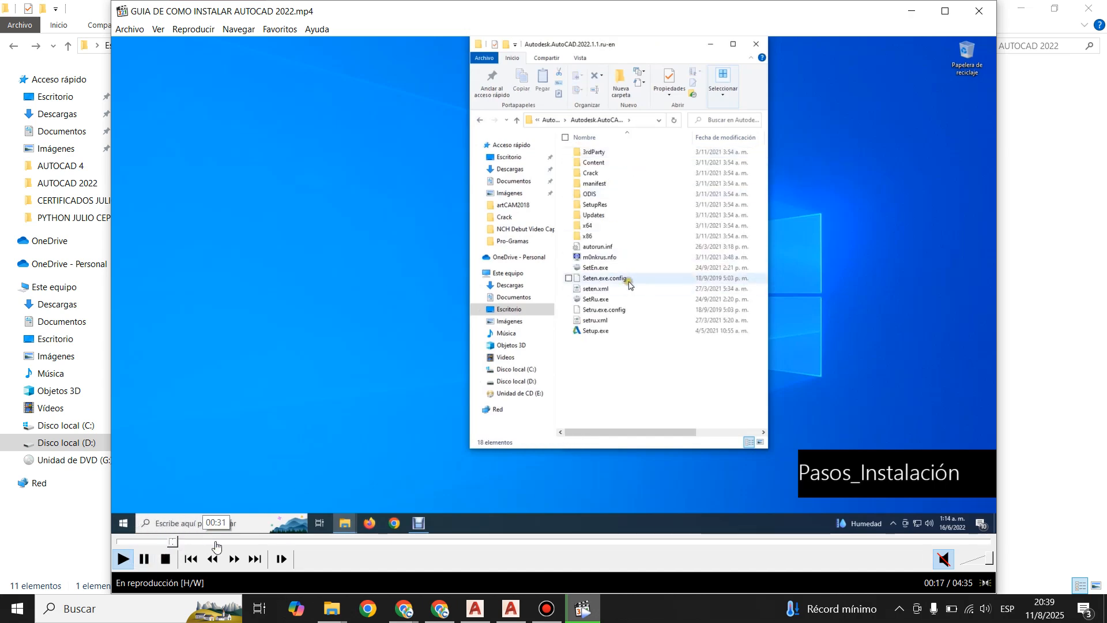
left_click(216, 542)
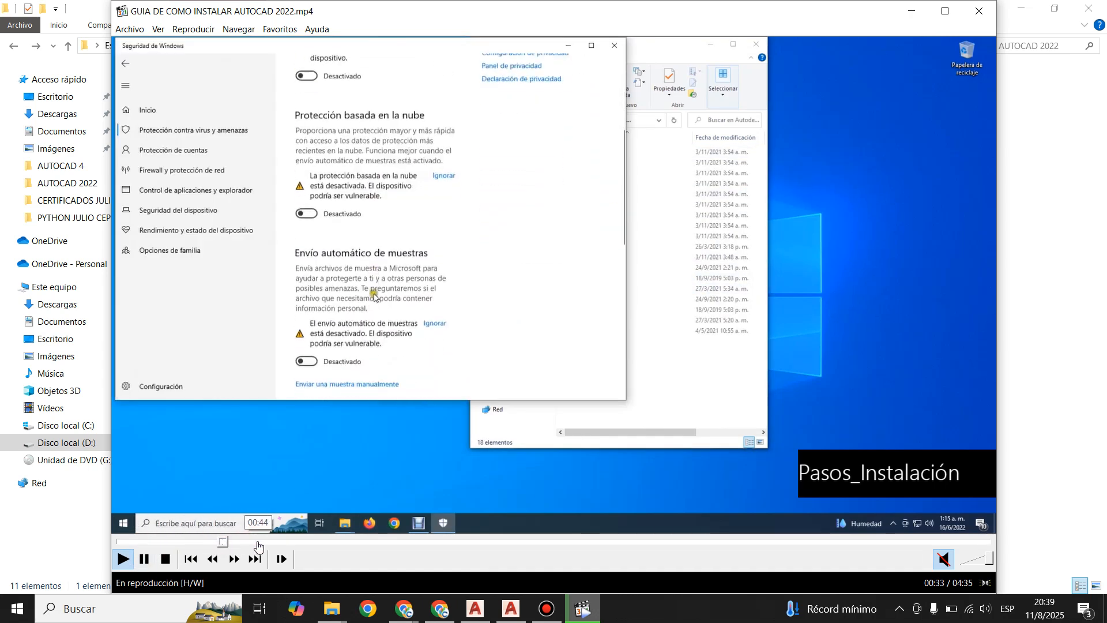
left_click(253, 542)
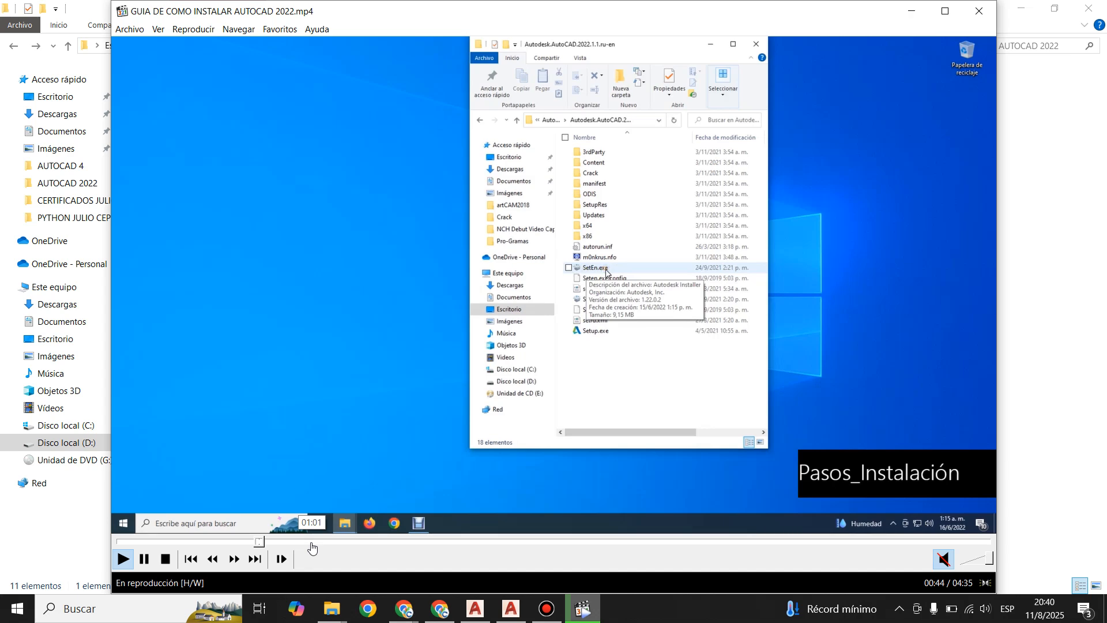
left_click(304, 542)
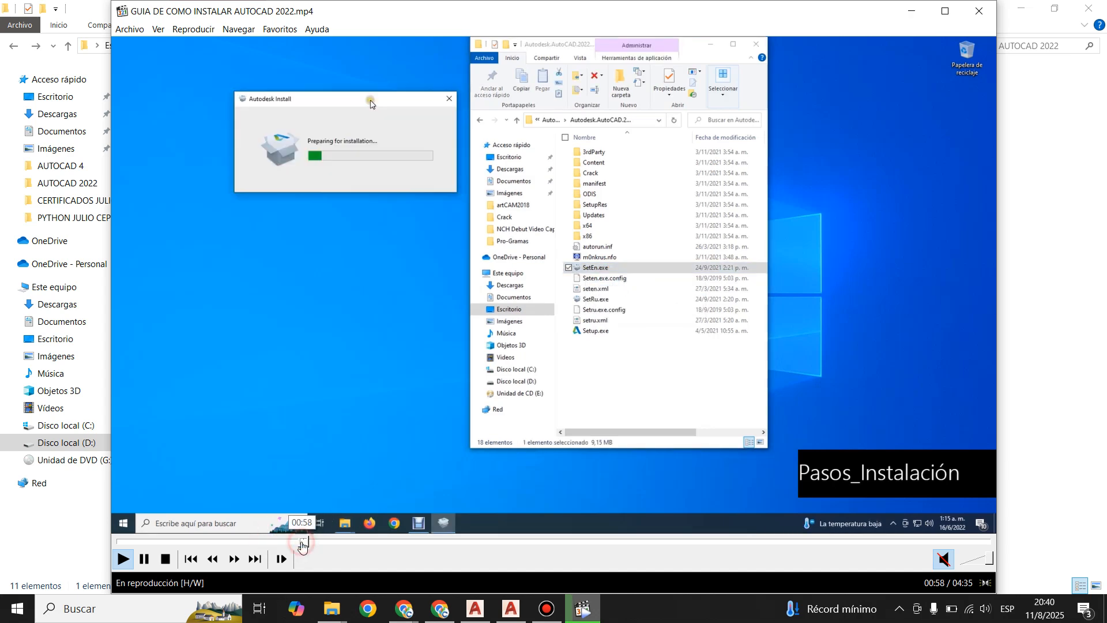
Step: Skim the guide video's installation section, from the legal agreement and additional components to the end of the install
left_click(341, 542)
left_click(406, 542)
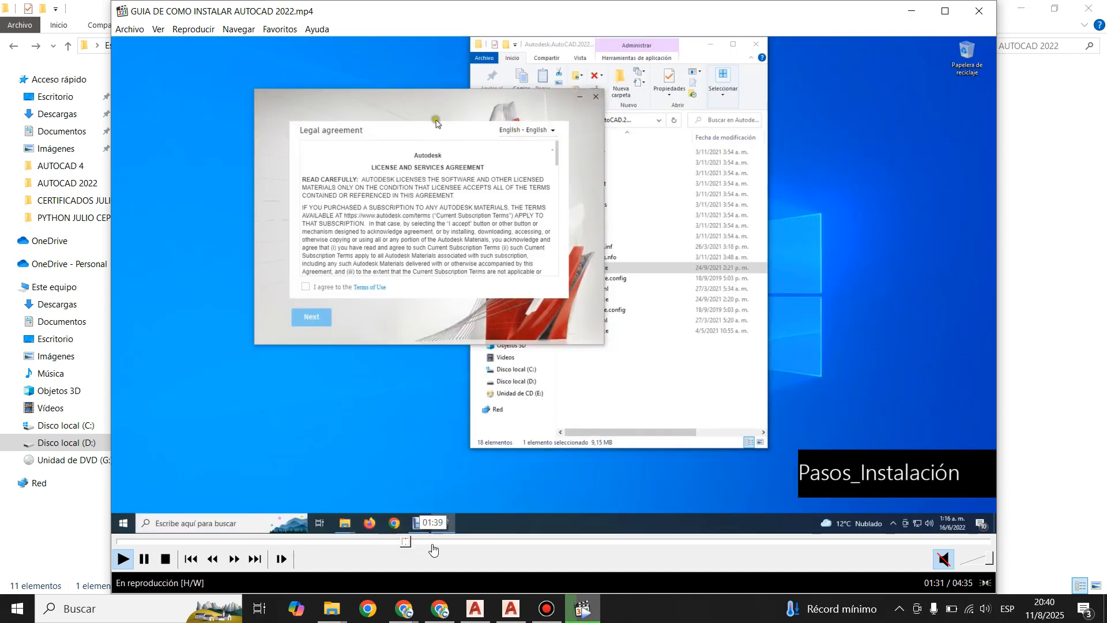
left_click(433, 545)
left_click(488, 545)
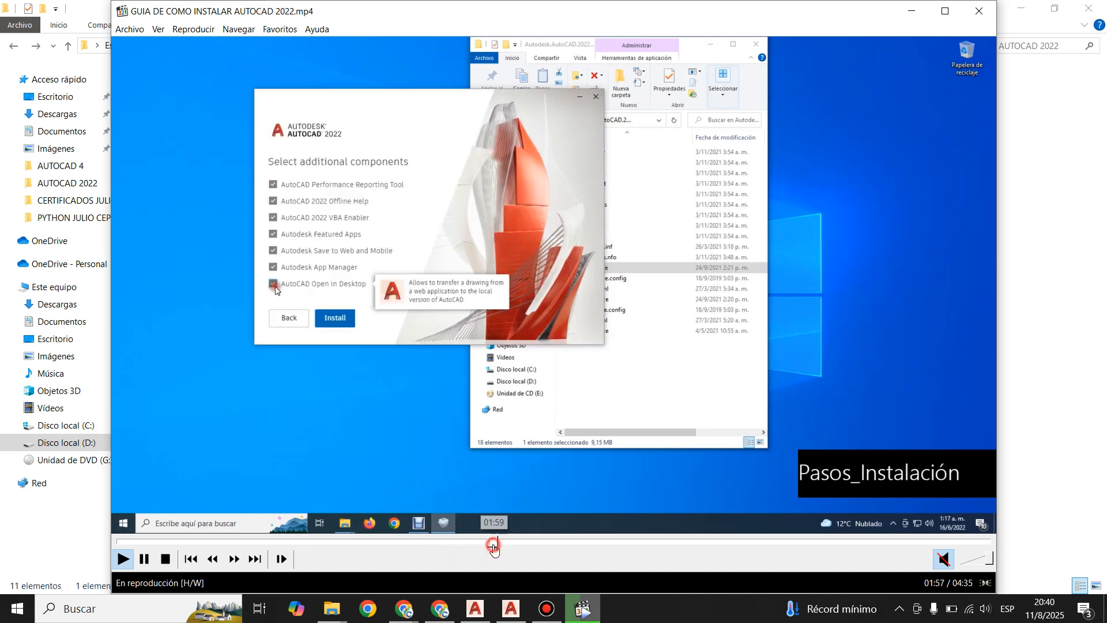
left_click(542, 545)
left_click(594, 545)
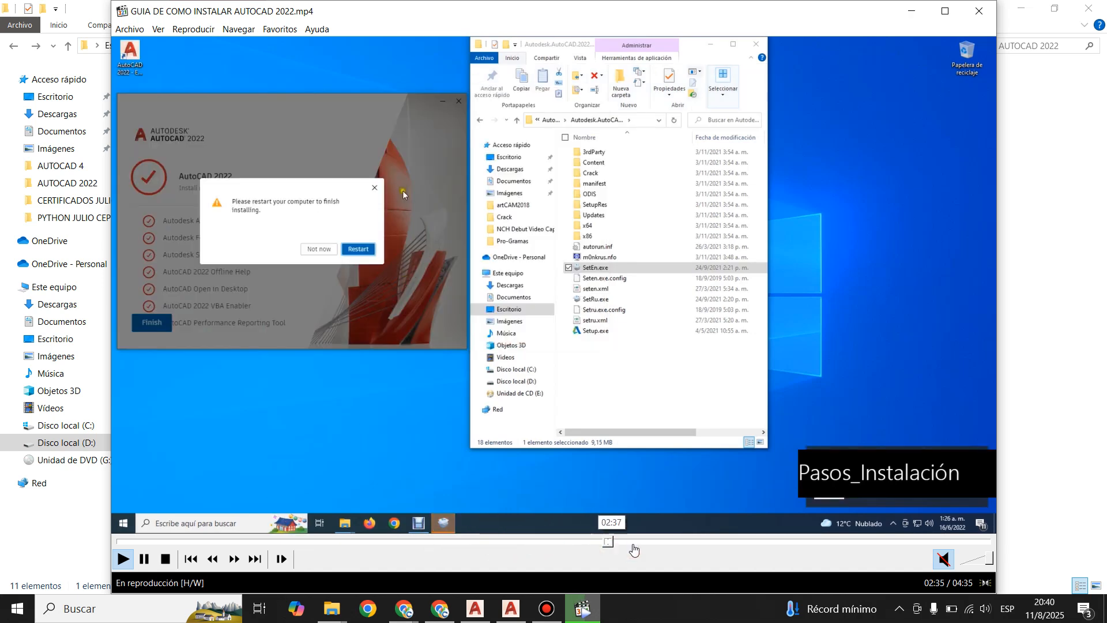
Step: Skim the rest of the guide video through to the first launch of AutoCAD 2022 and close the player
left_click(678, 543)
left_click(726, 543)
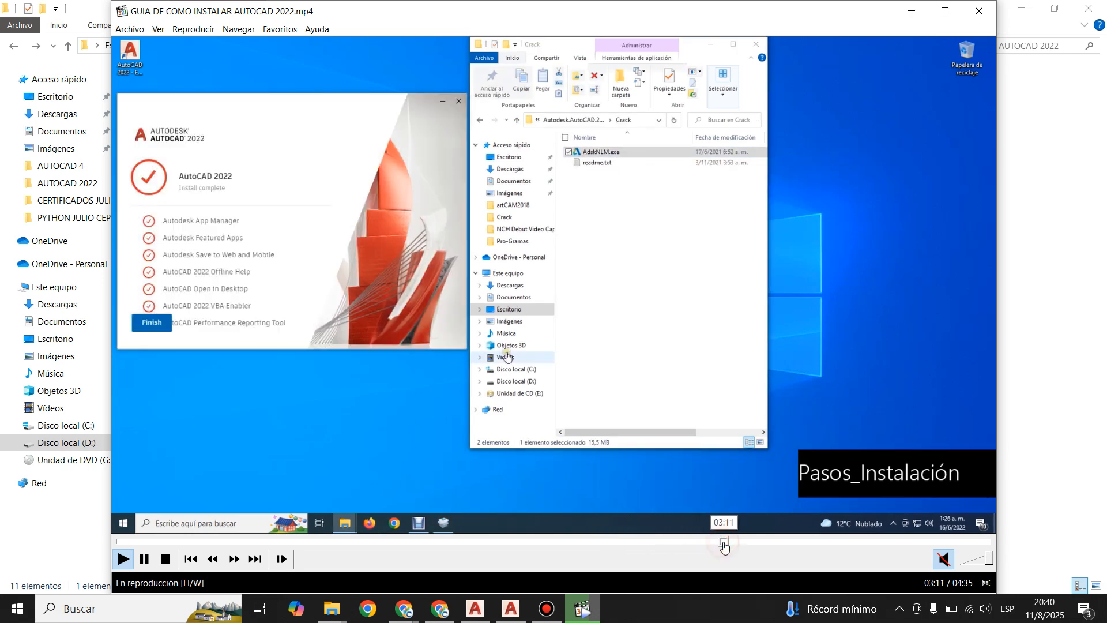
left_click(758, 543)
left_click(798, 543)
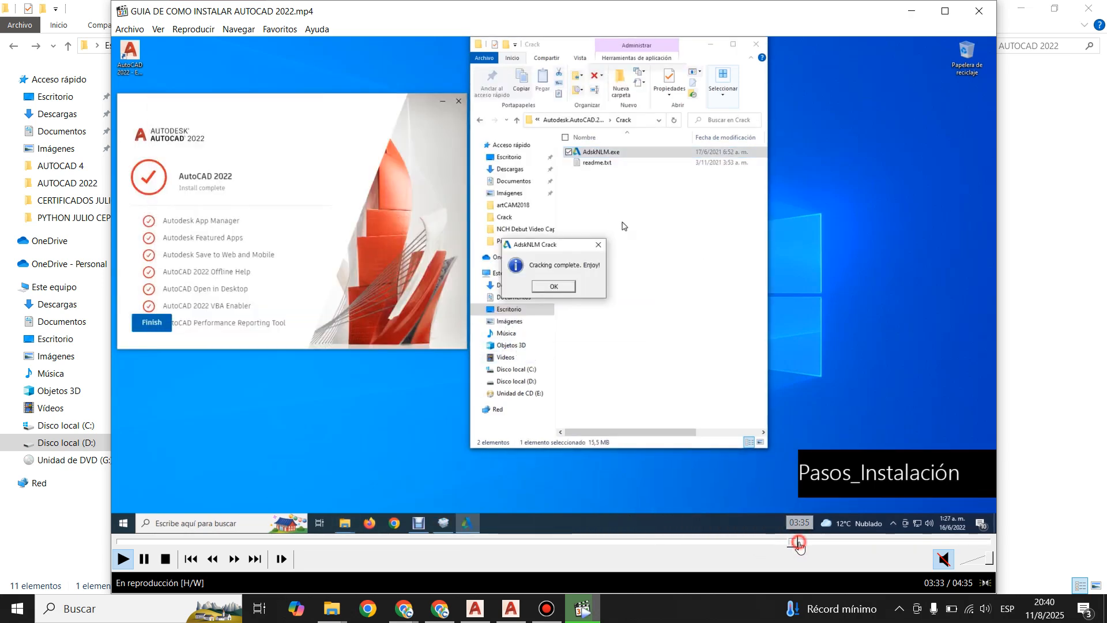
left_click(839, 543)
left_click(862, 543)
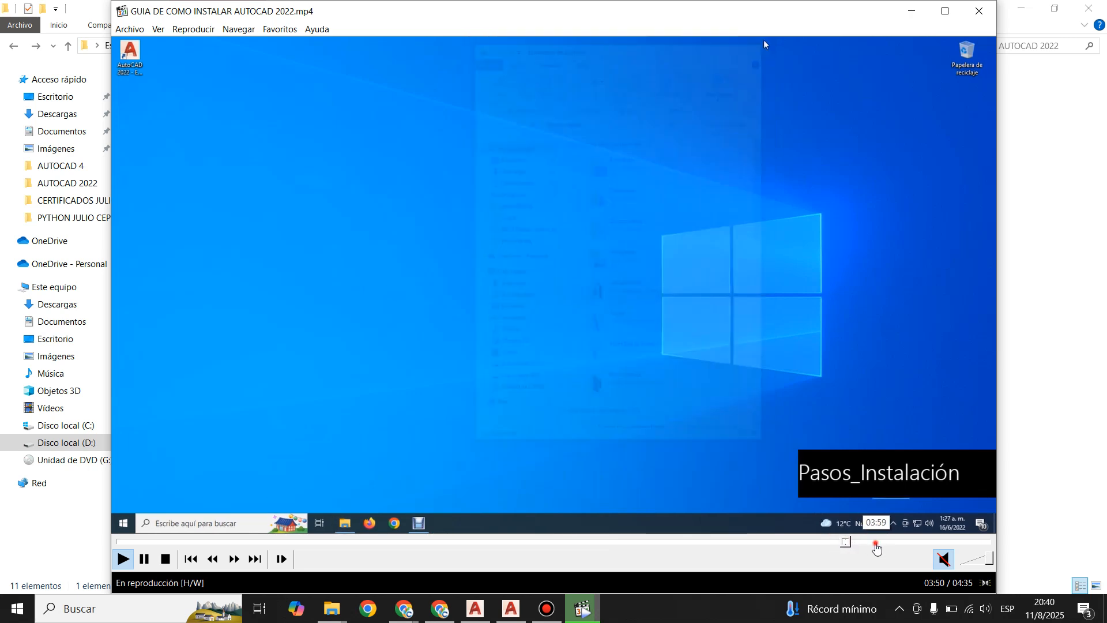
left_click(877, 543)
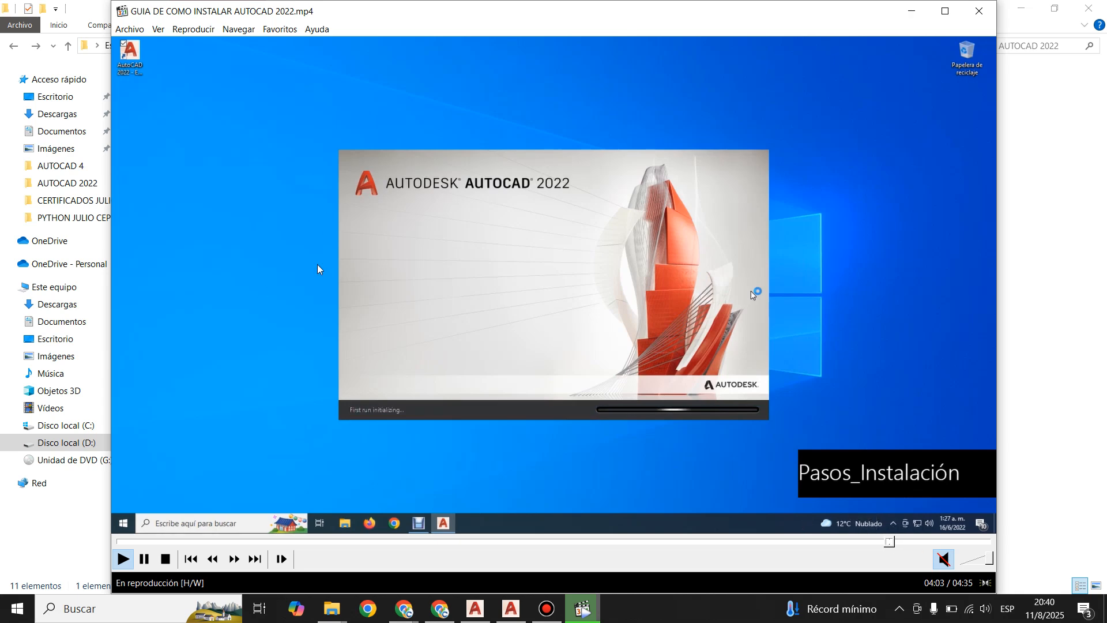
left_click(979, 11)
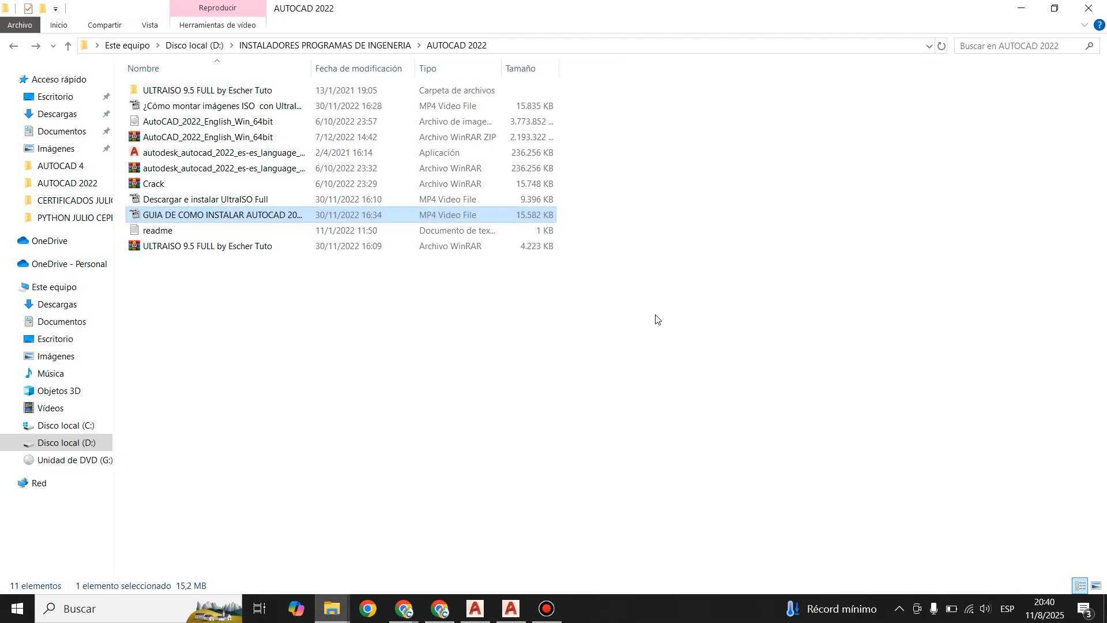
Step: Select the es-es language application for AutoCAD 2022, and open the installation video in the INSTALADOR AUTOCAD 2021 folder
left_click(232, 153)
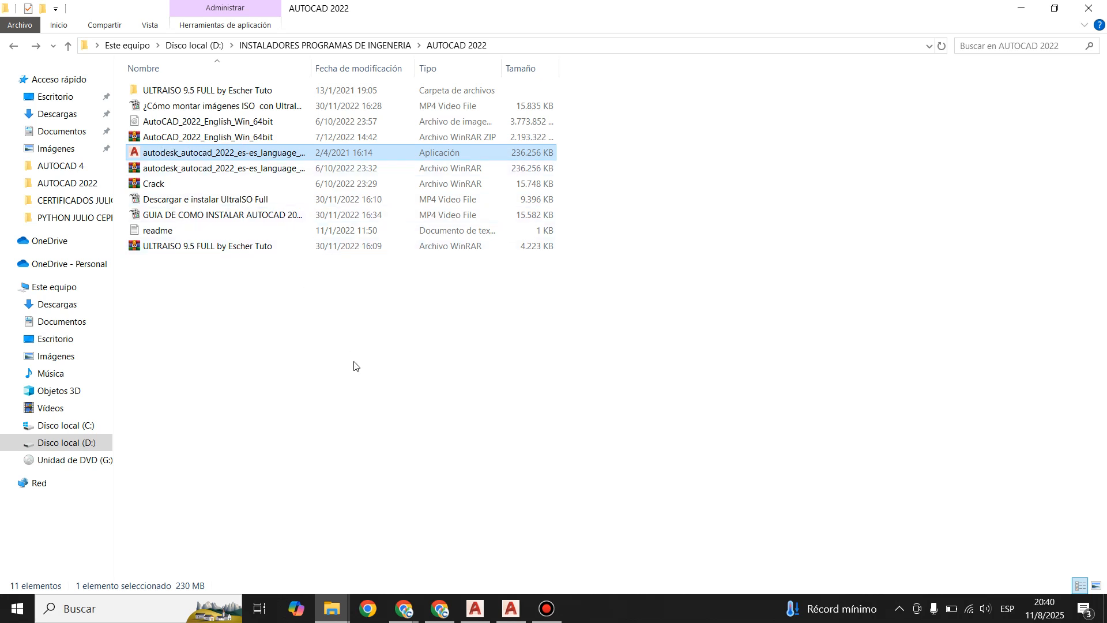
mouse_move(331, 611)
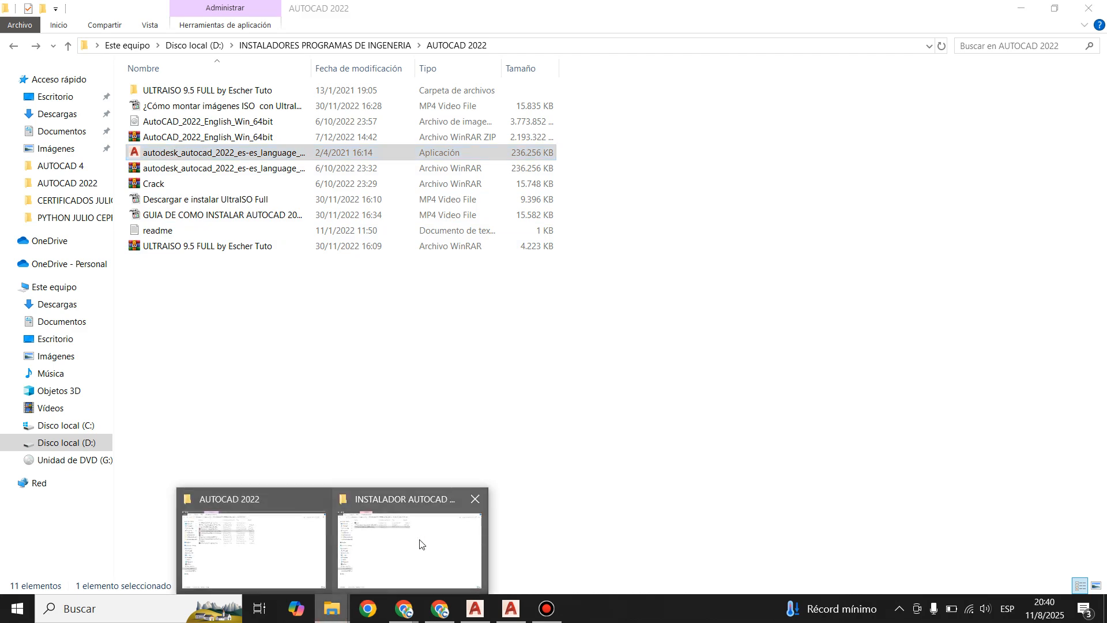
left_click(409, 542)
double_click(190, 122)
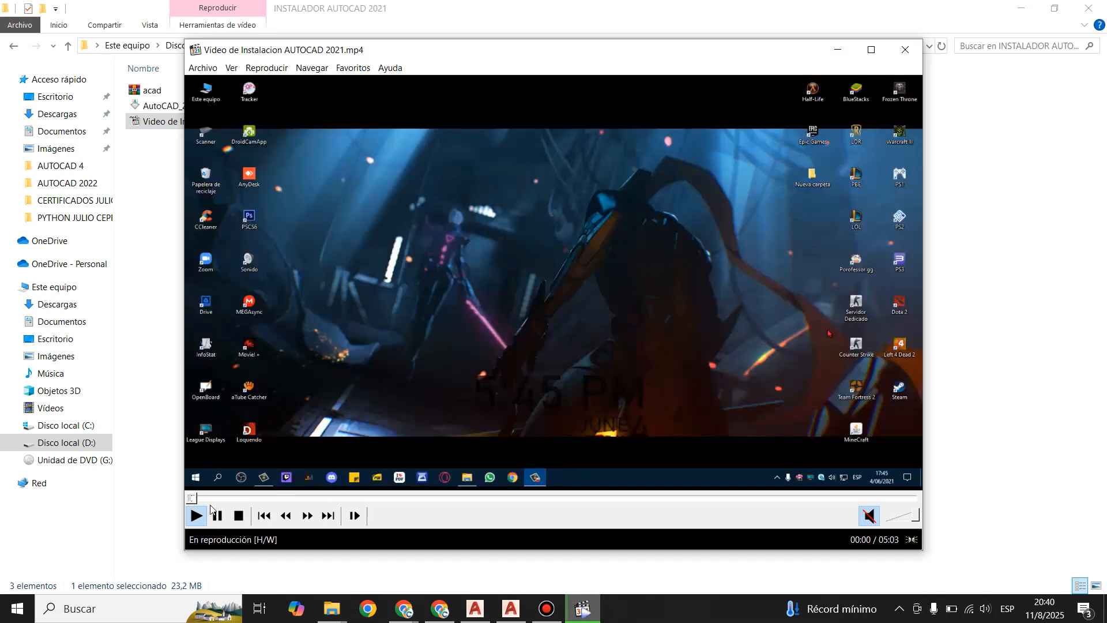
Step: Skim the AutoCAD 2021 installation video from the downloaded files and running the installer to the licence agreement
left_click(218, 497)
left_click(270, 498)
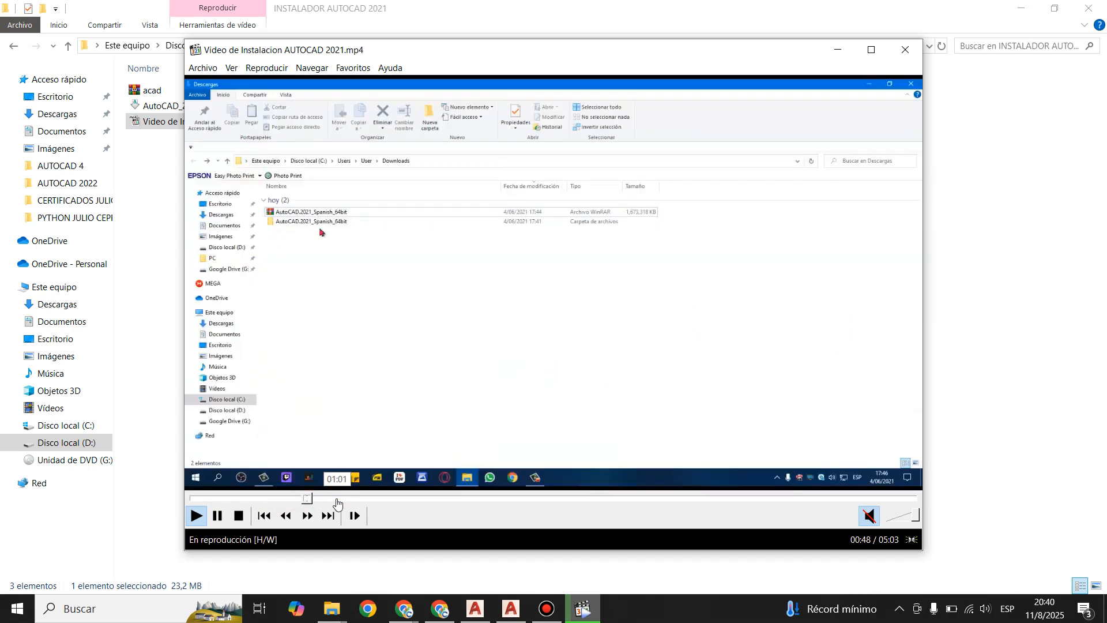
left_click(333, 498)
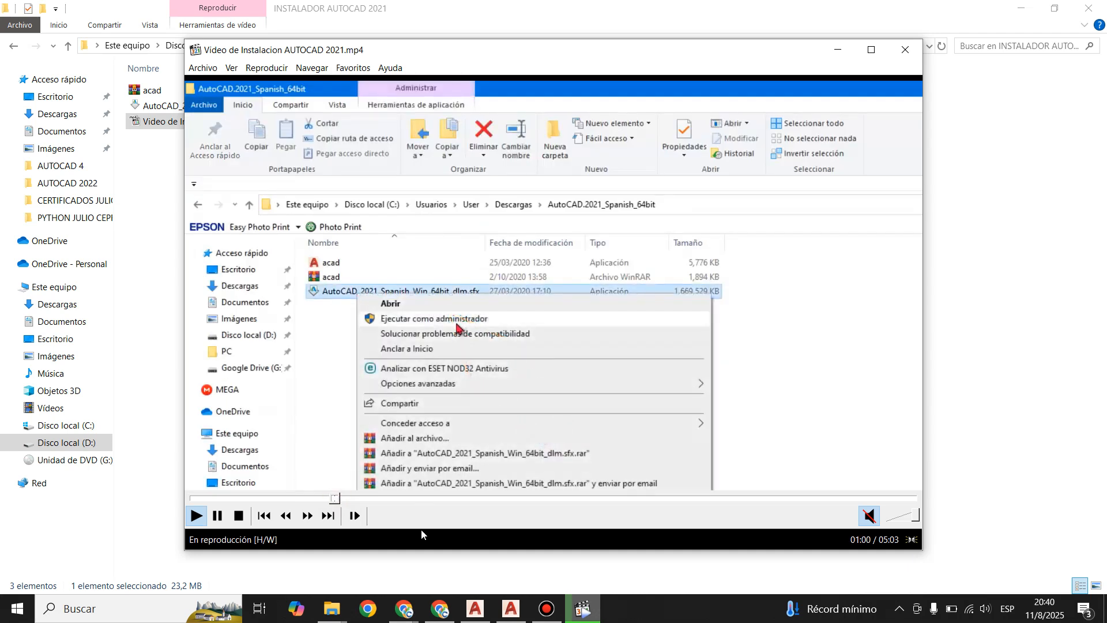
left_click(370, 498)
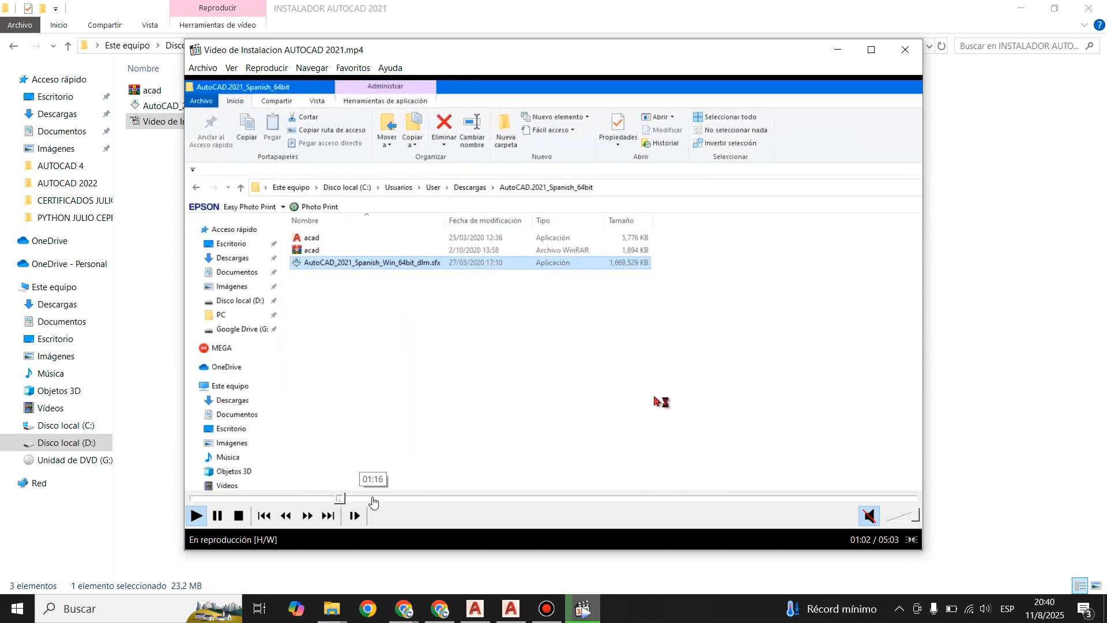
left_click(428, 499)
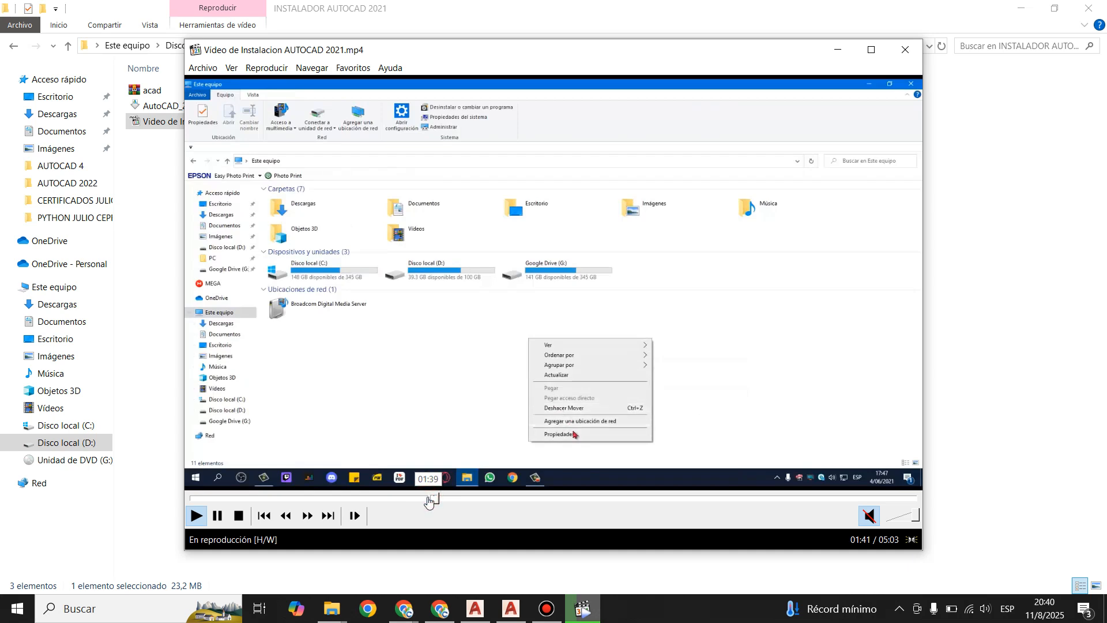
left_click(476, 498)
left_click(533, 497)
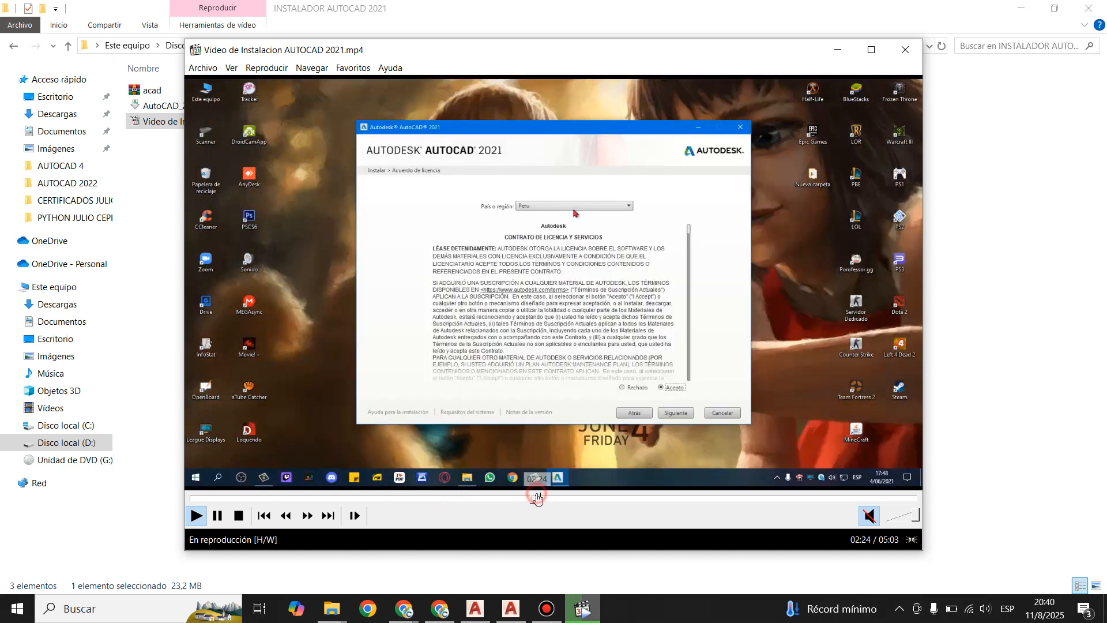
Step: Skim the video's remaining section on installation progress and opening the AutoCAD 2021 file location, and close the player
left_click(596, 497)
left_click(642, 497)
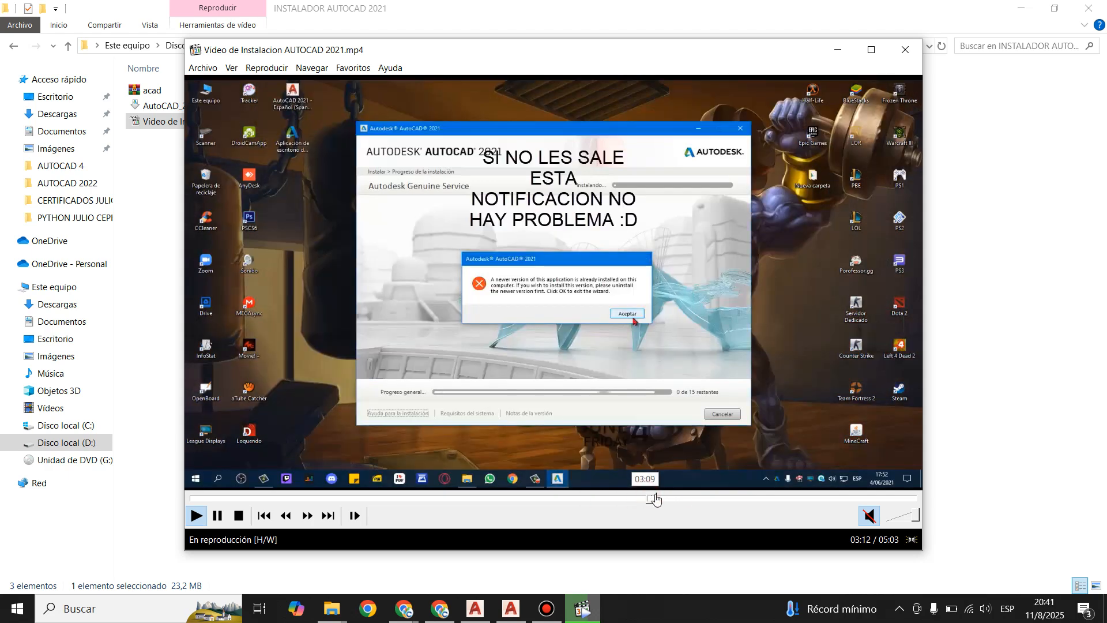
left_click(687, 497)
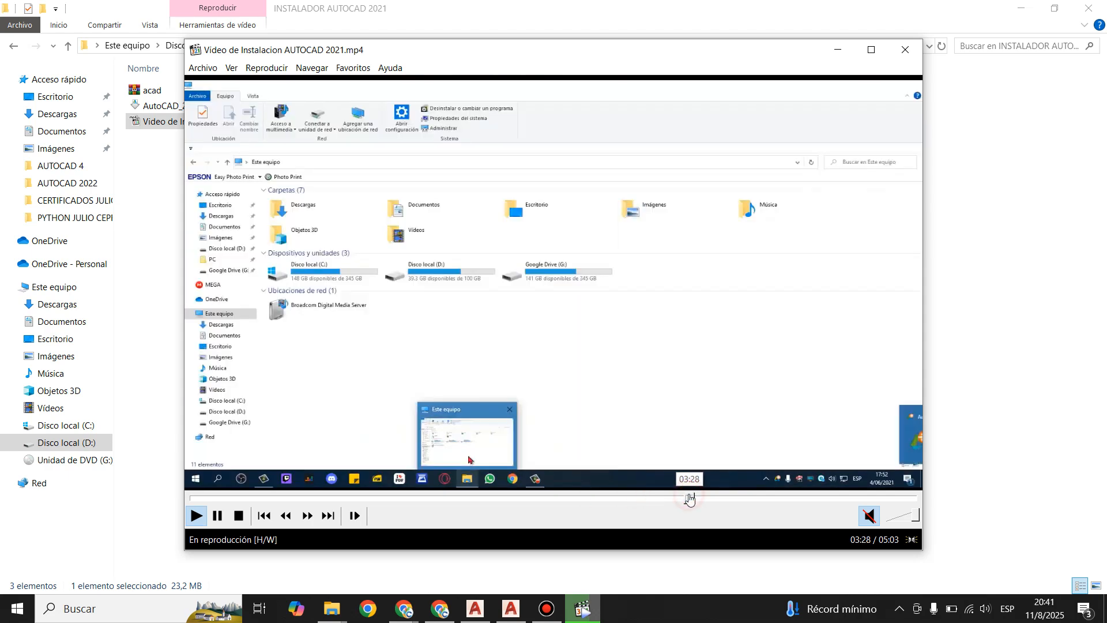
left_click(740, 498)
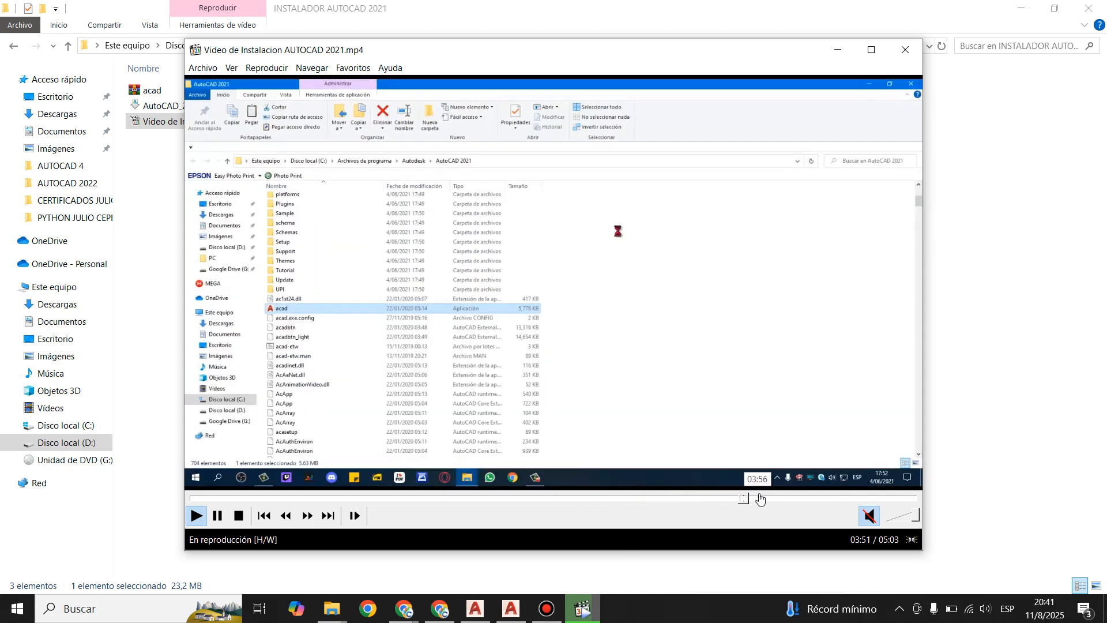
left_click(723, 499)
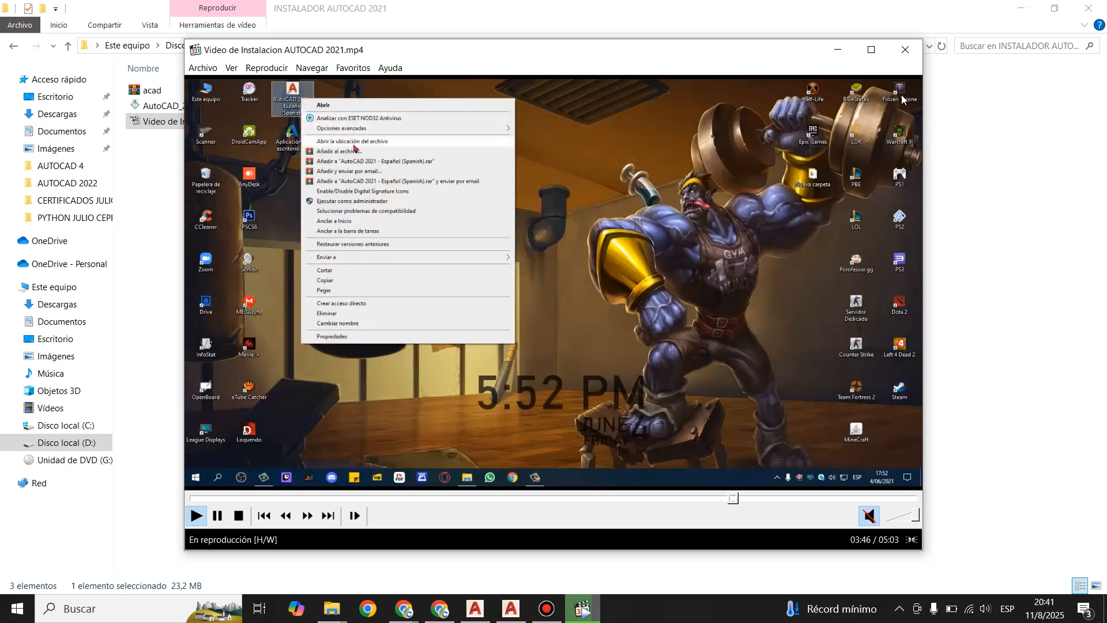
left_click(905, 49)
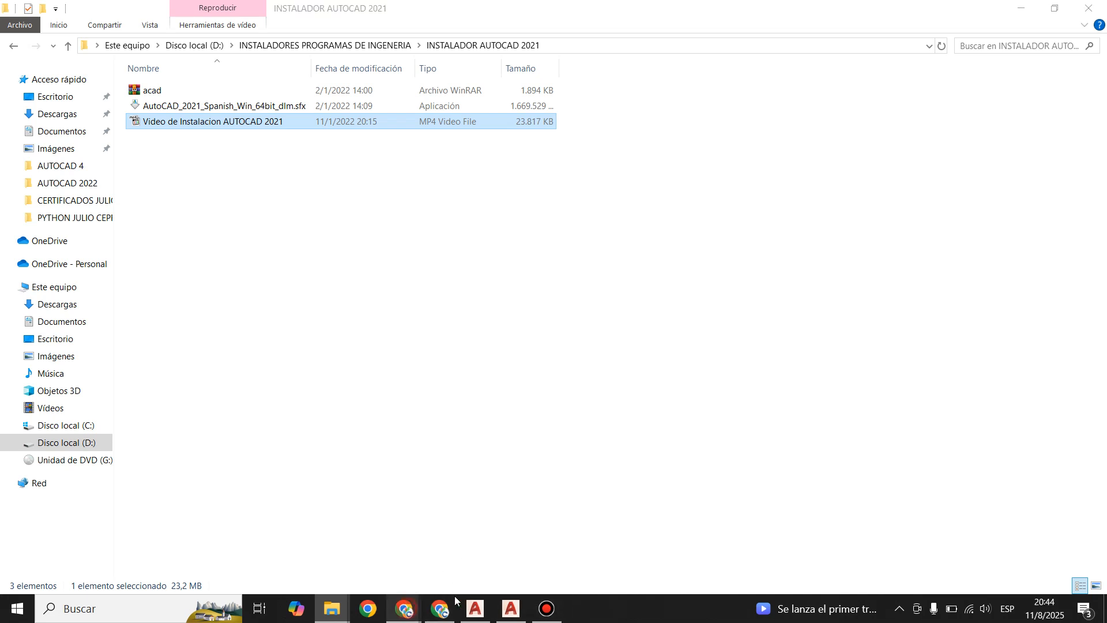
left_click(487, 539)
left_click(629, 571)
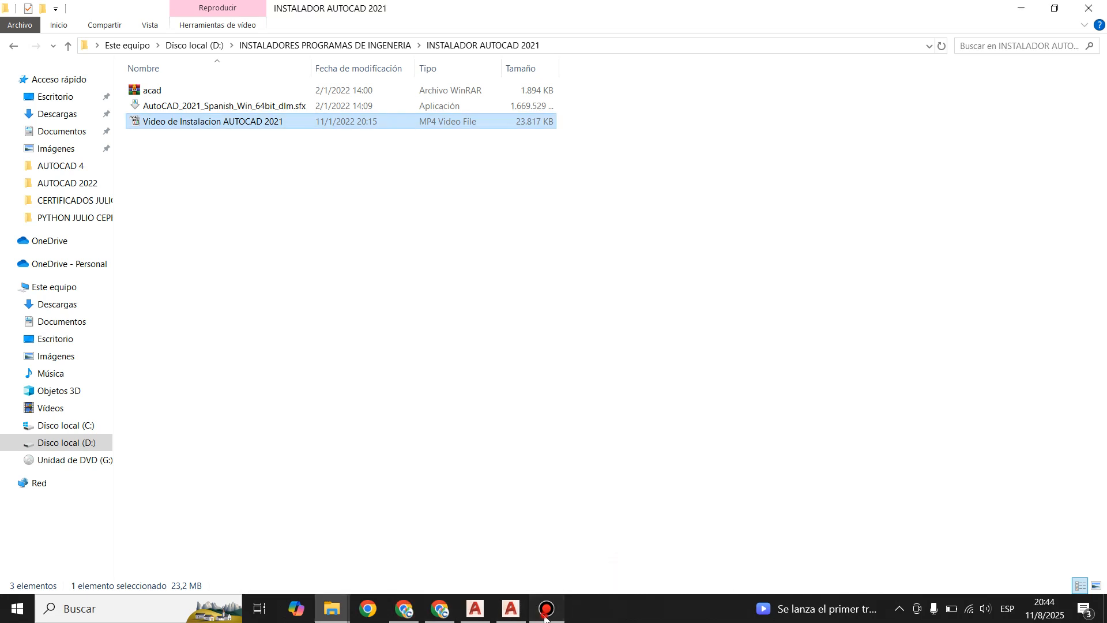